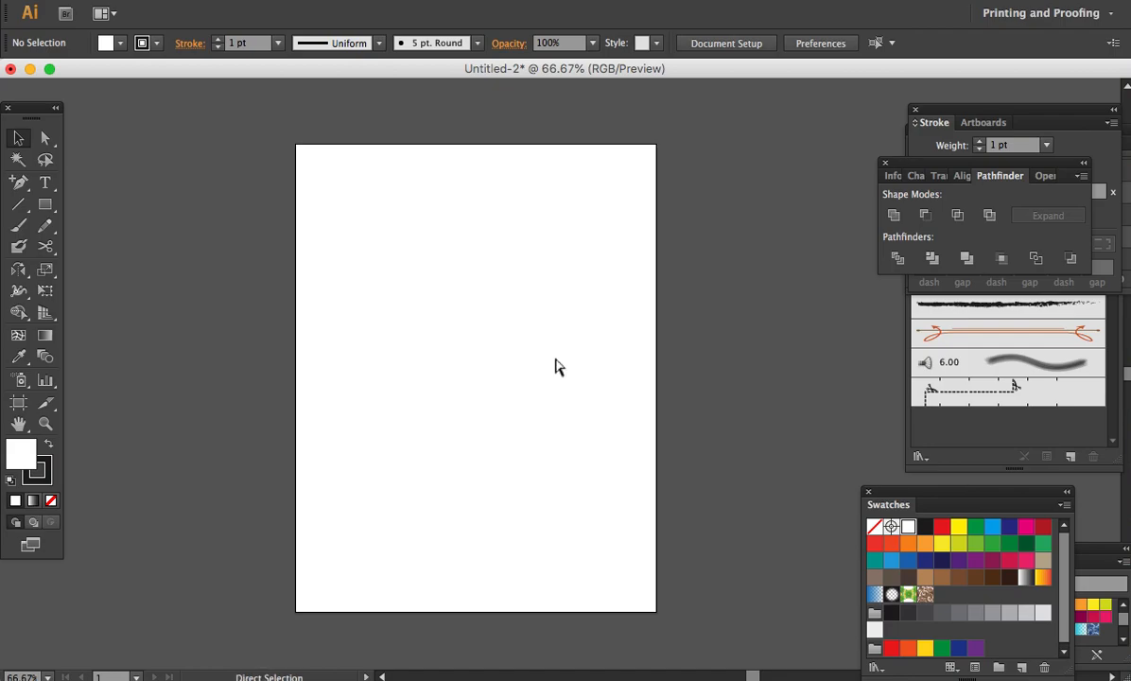
# - Switch to Photoshop, review the front mockup esport.psd and the back mockup esport back.psd, and return to Illustrator
pyautogui.press('super+Tab')
pyautogui.press('super+Tab')
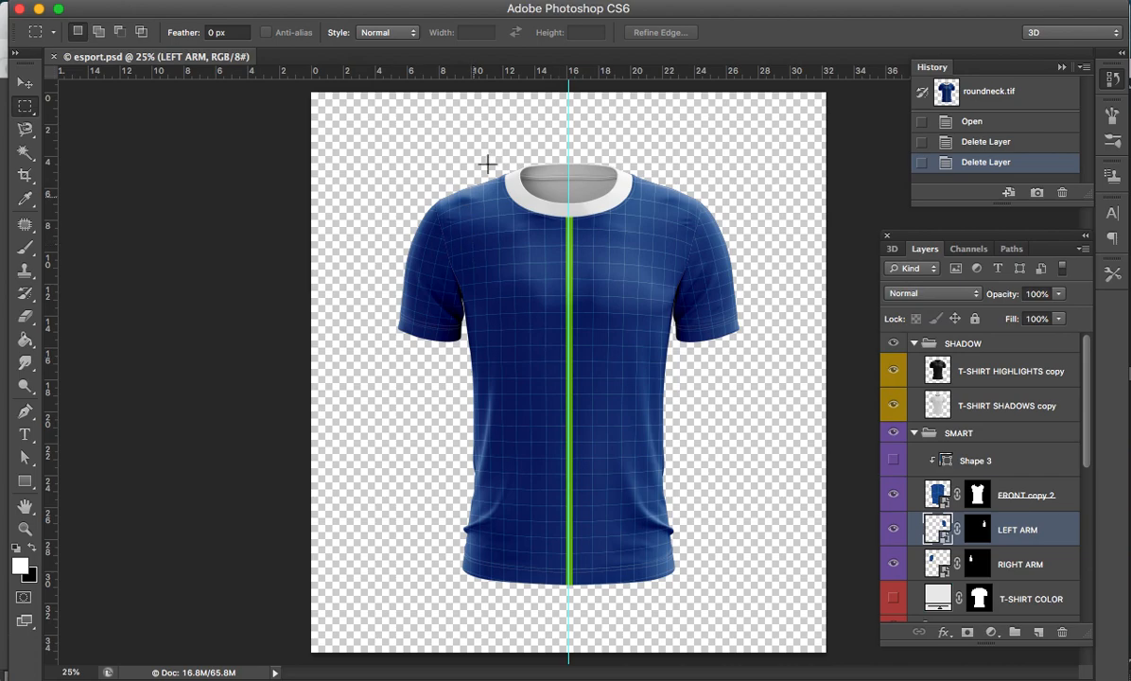
pyautogui.click(503, 2)
pyautogui.click(615, 633)
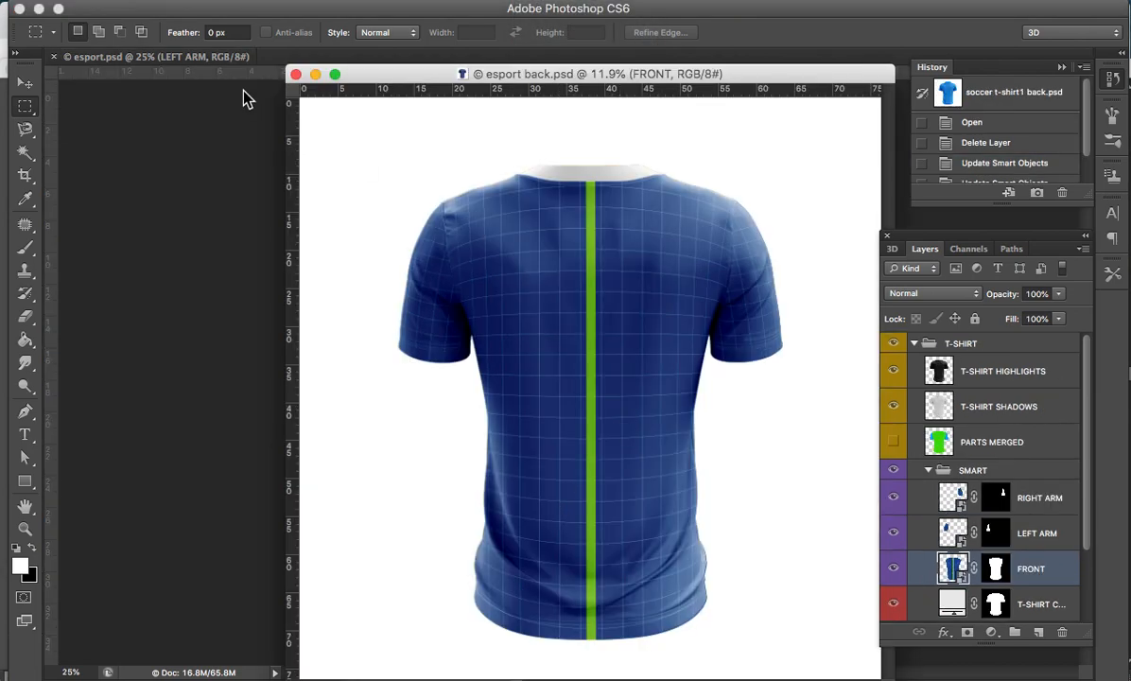
pyautogui.click(222, 58)
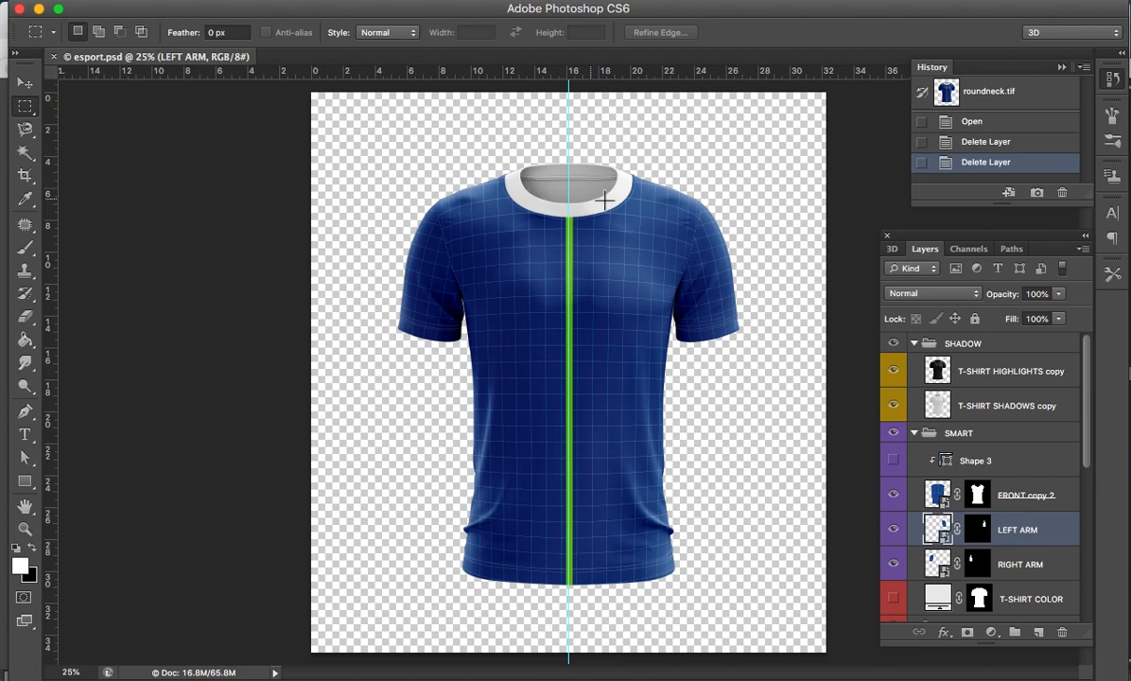
pyautogui.press('super+Tab')
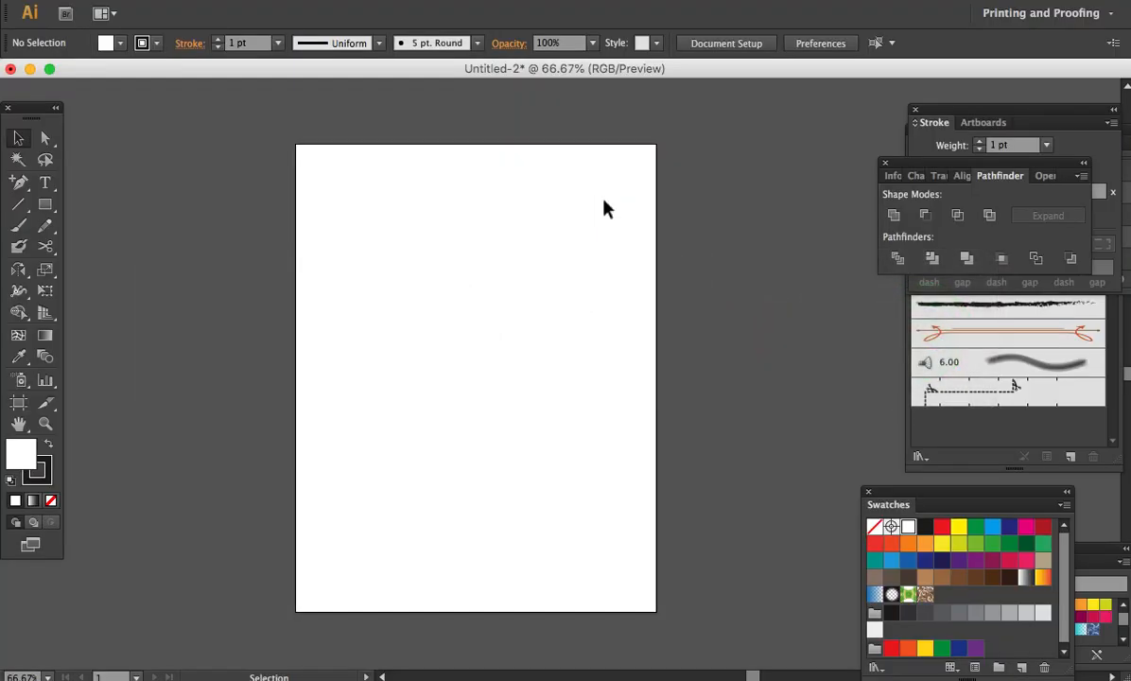
pyautogui.press('z')
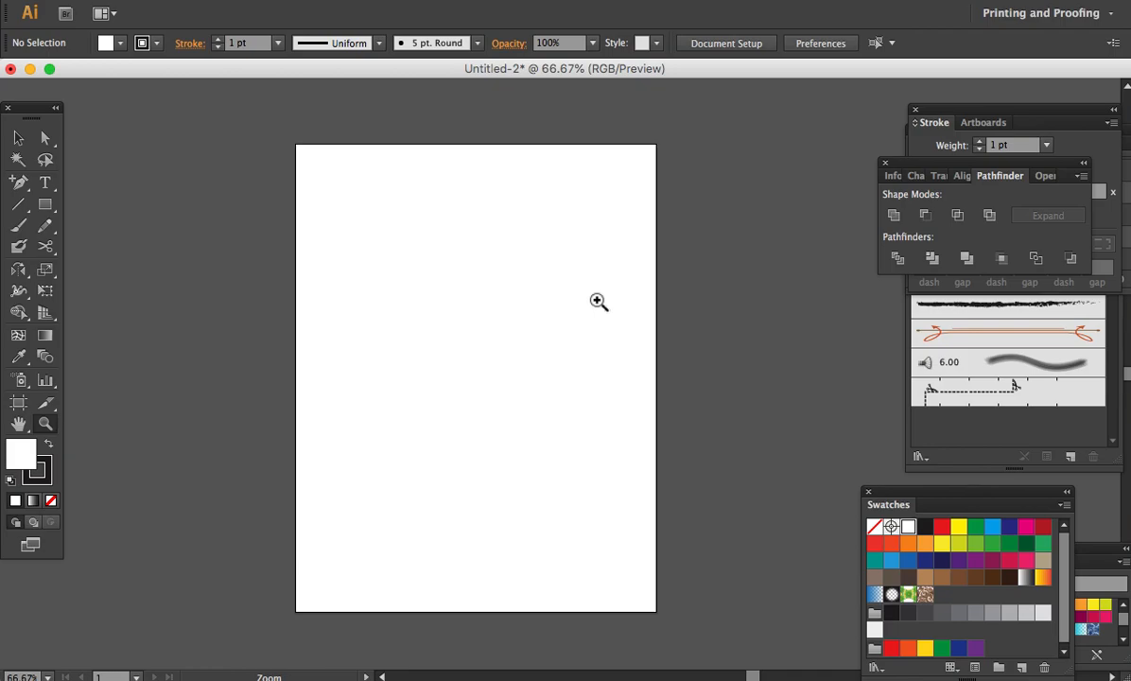
pyautogui.press('super+Tab')
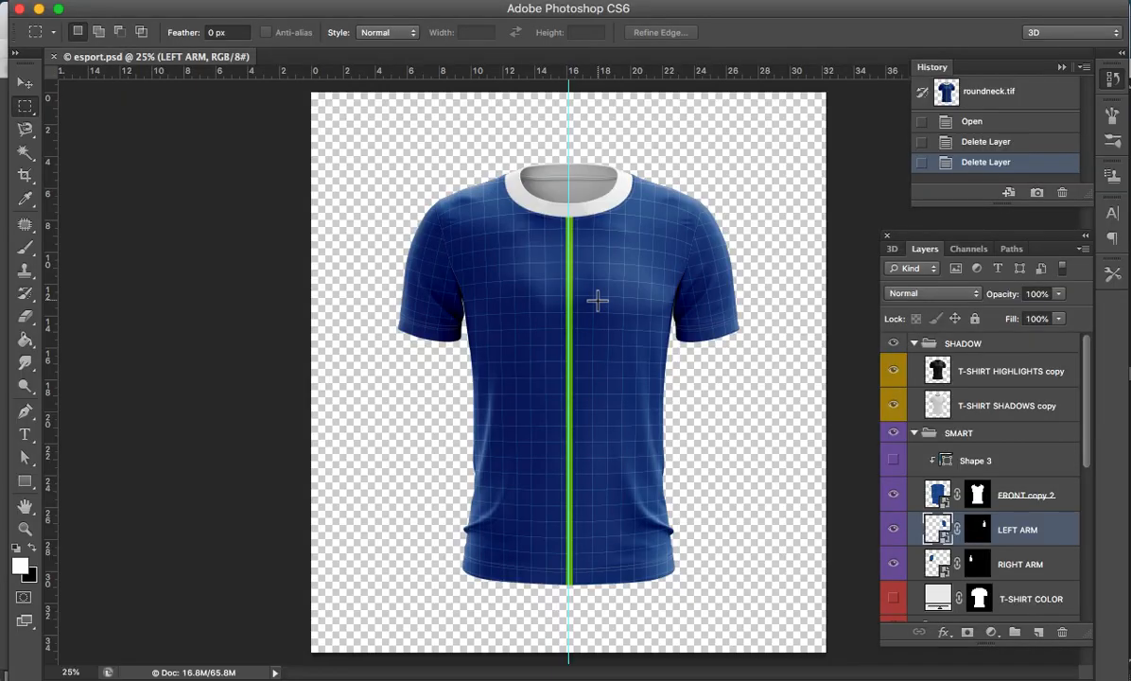
pyautogui.press('super+Tab')
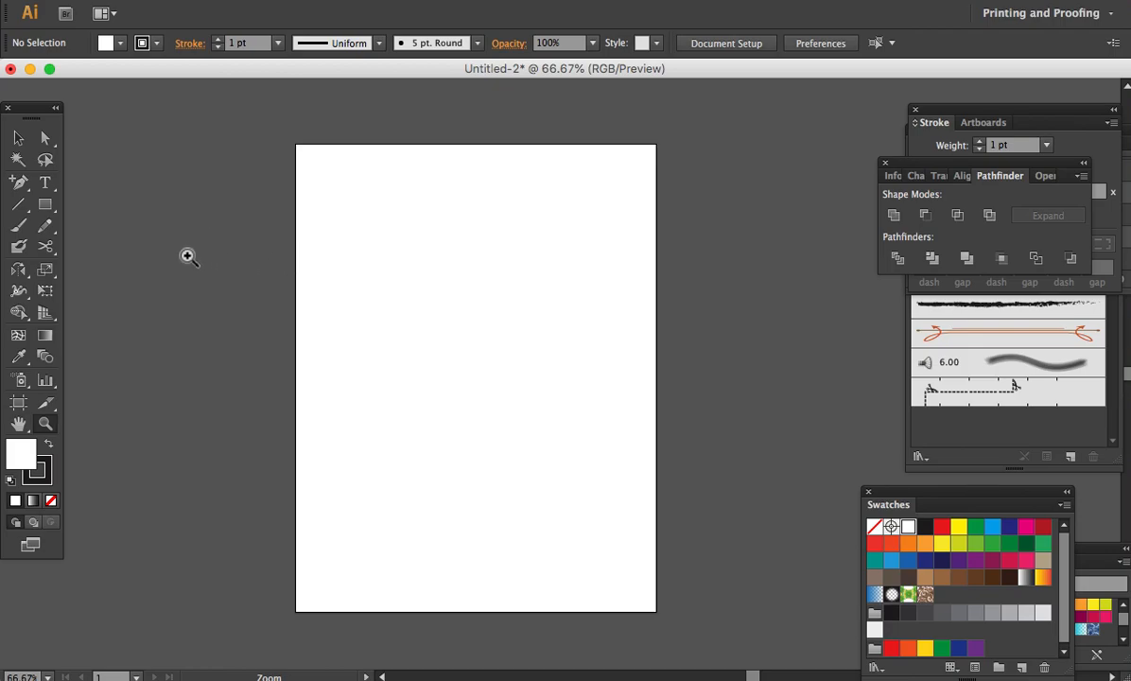
# - Draw a rectangle covering the whole artboard and fill it with the white-to-black gradient swatch
pyautogui.click(46, 205)
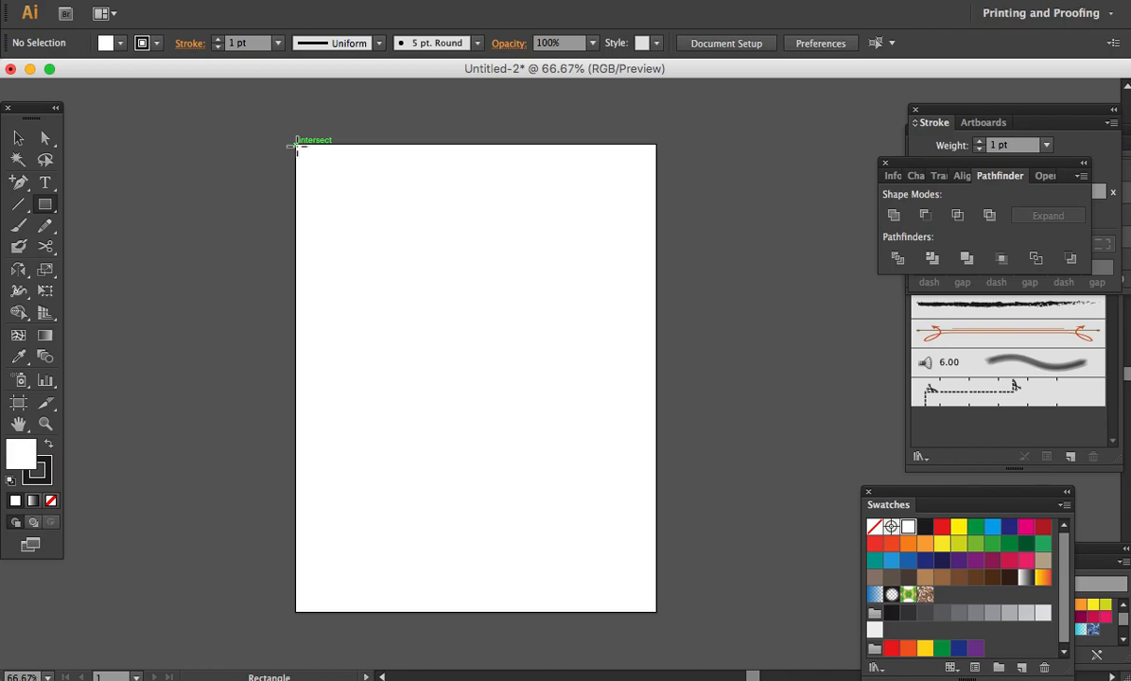
pyautogui.moveTo(296, 145); pyautogui.dragTo(656, 612)
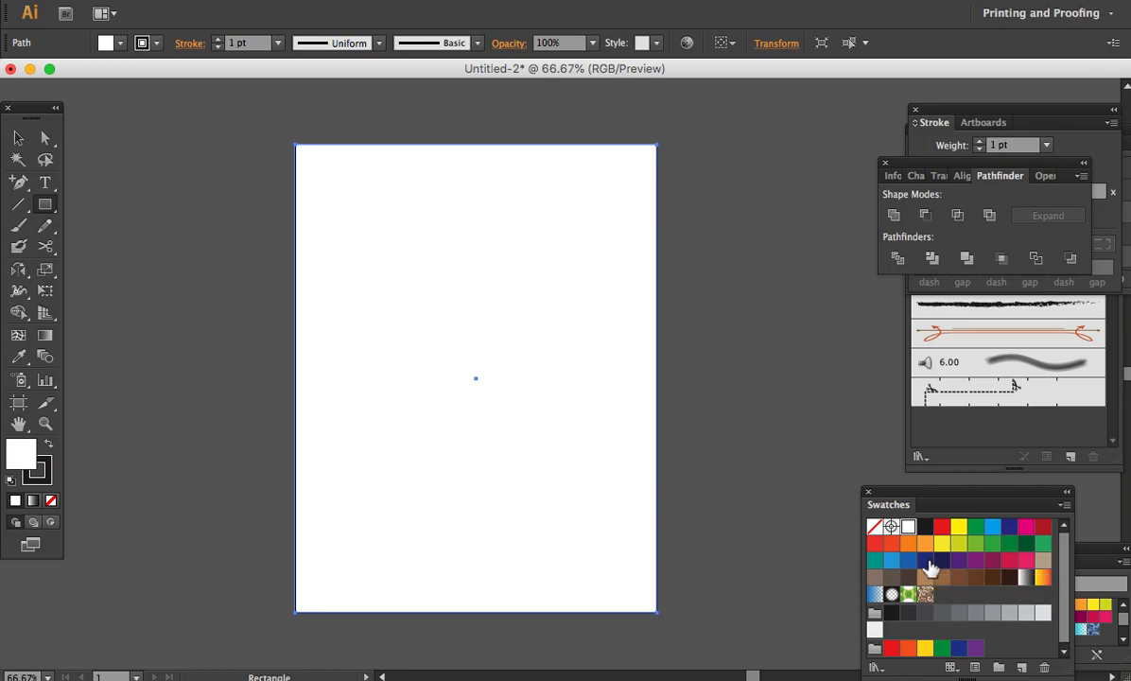
pyautogui.click(1027, 577)
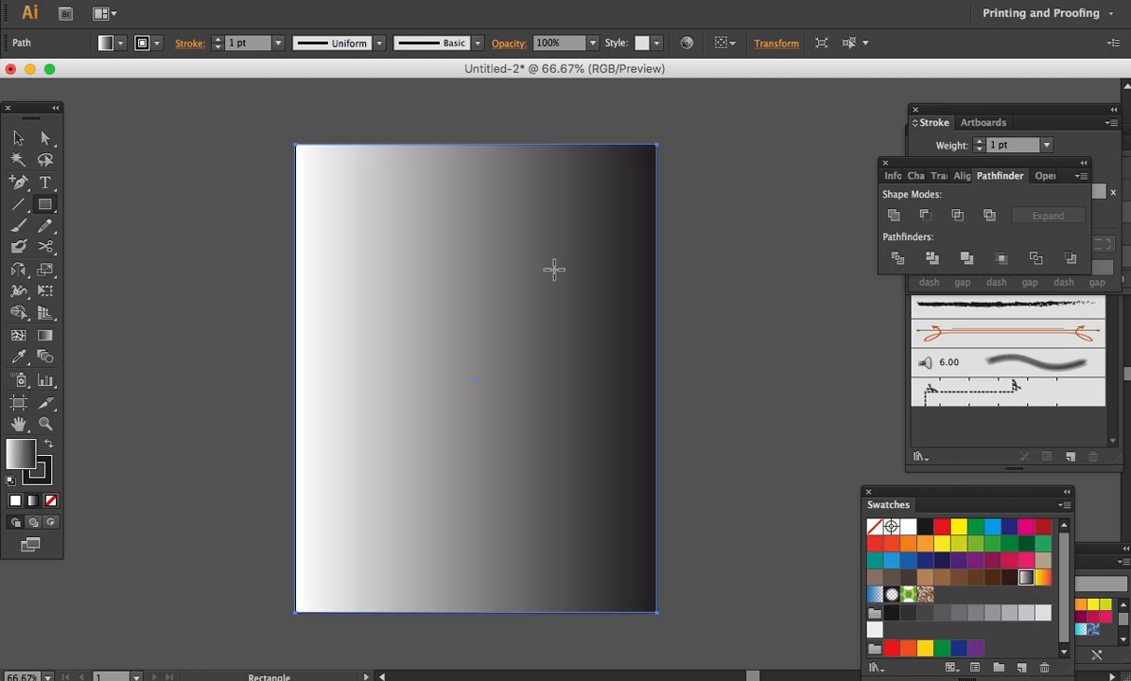
# - Open the gradient settings for the artboard-sized rectangle
pyautogui.click(912, 139)
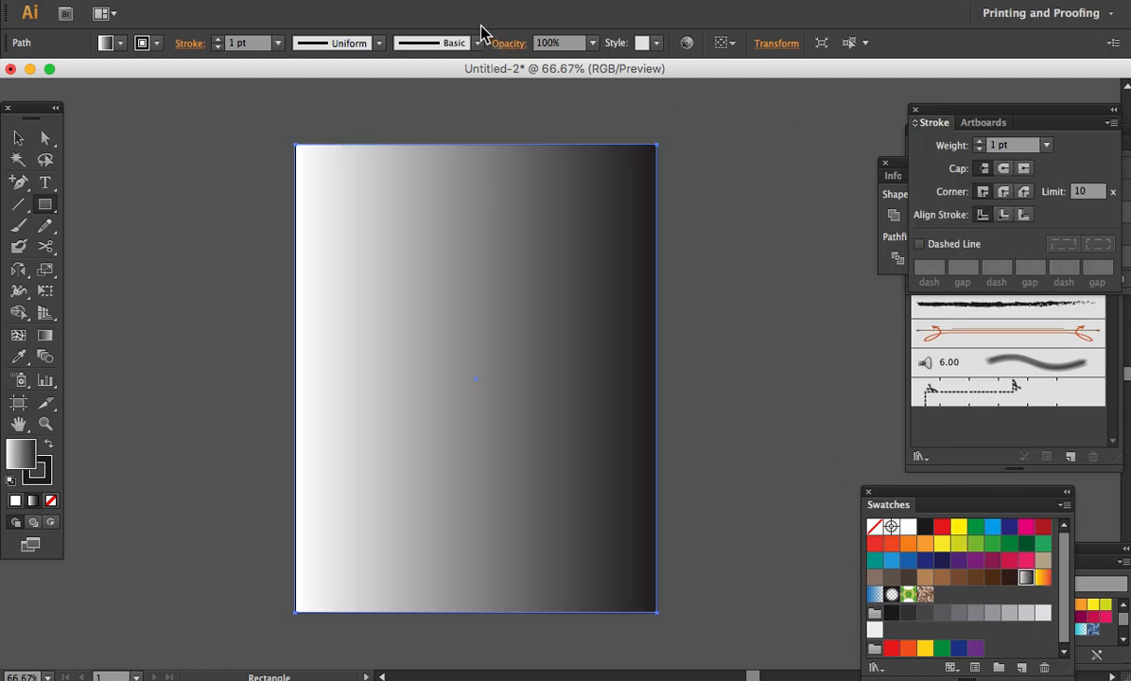
pyautogui.click(455, 4)
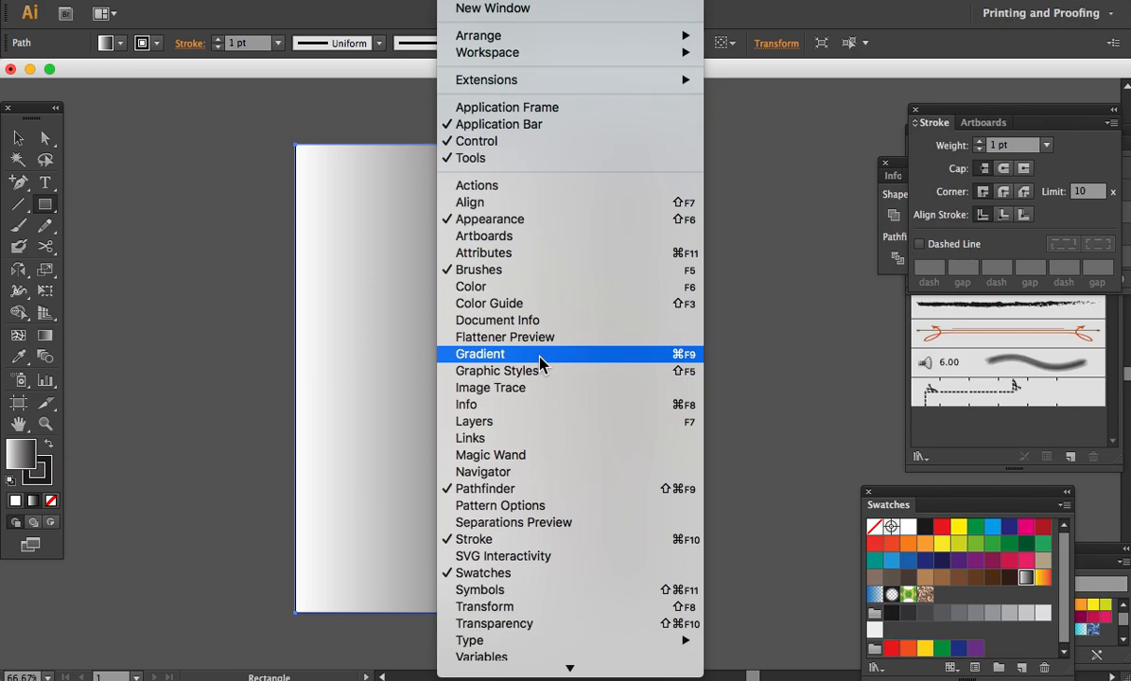
pyautogui.click(540, 355)
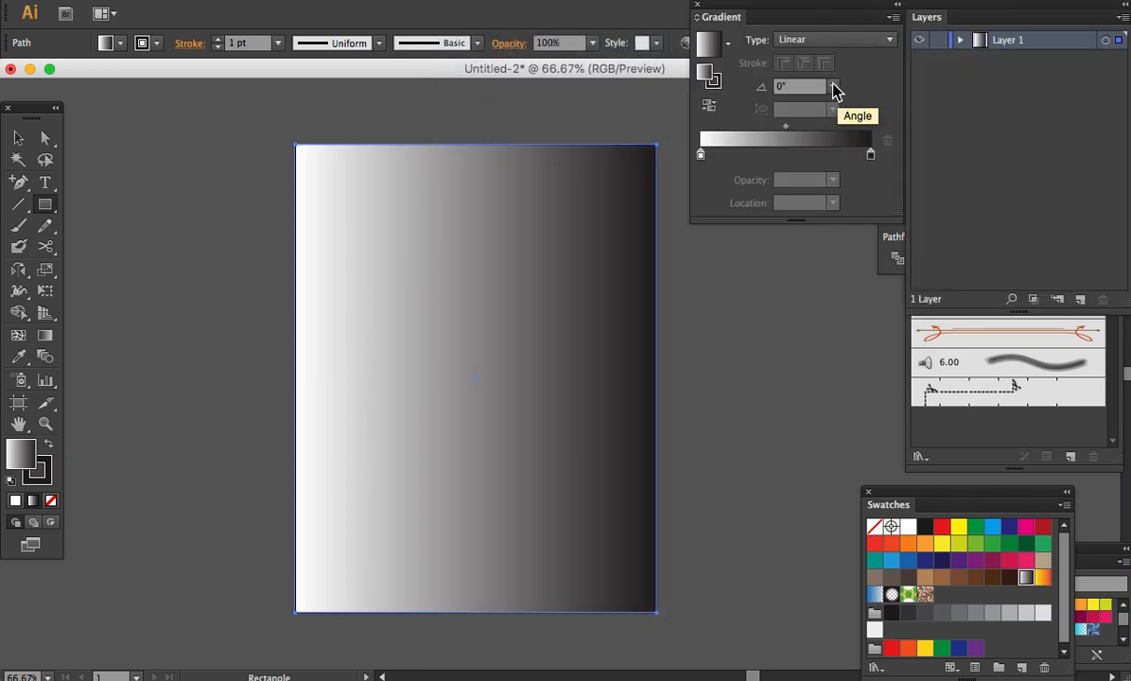
# - Try linear gradient angles of -150°, -180° and -30° on the rectangle
pyautogui.click(833, 87)
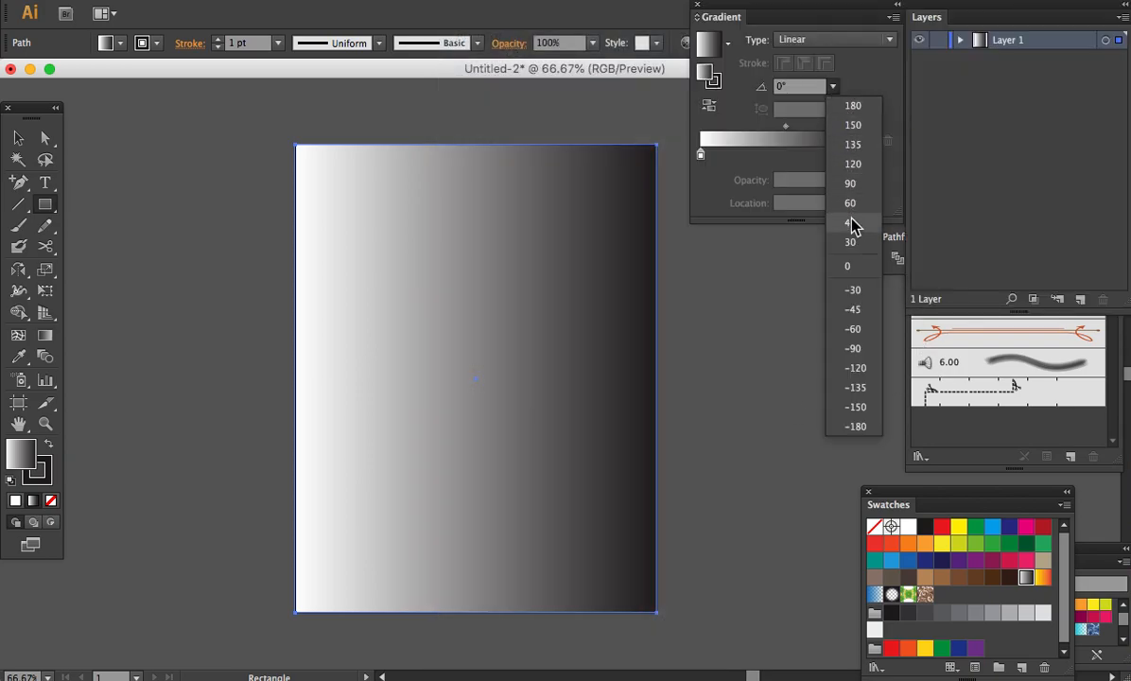
pyautogui.click(857, 407)
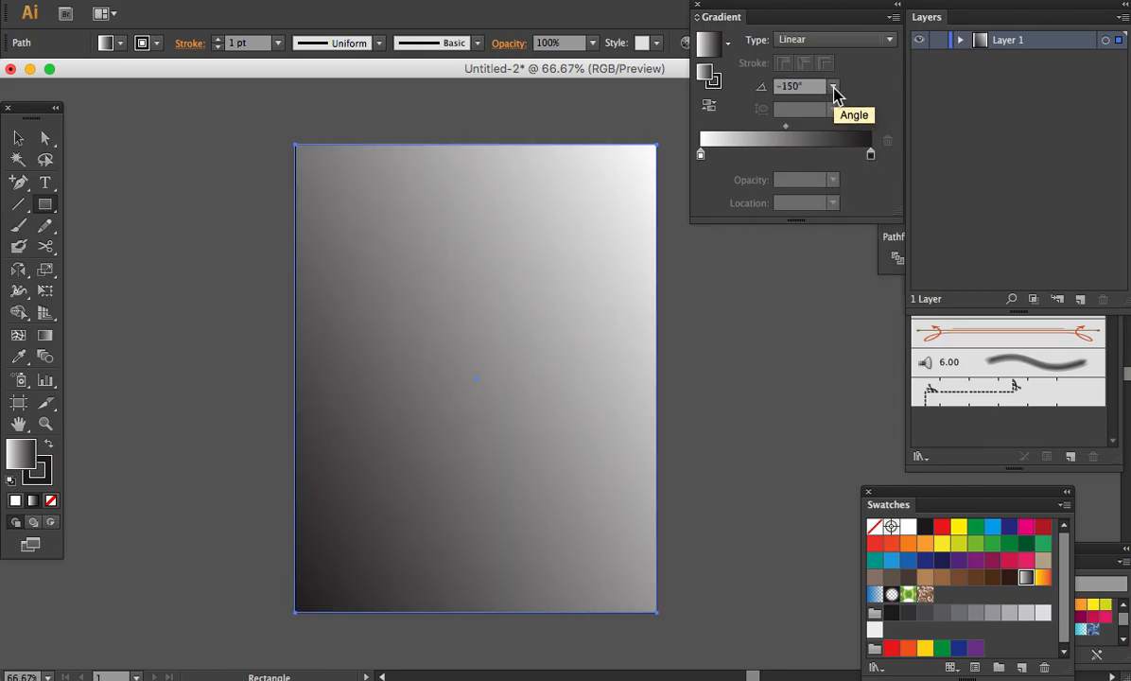
pyautogui.click(834, 86)
pyautogui.click(852, 418)
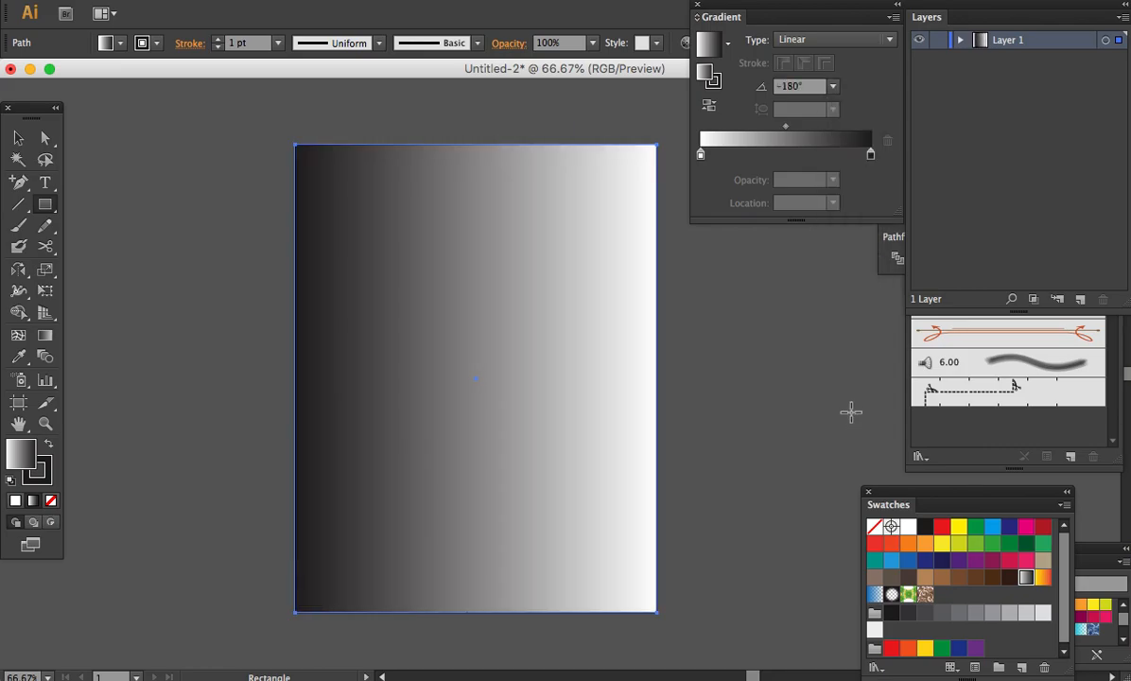
pyautogui.click(833, 86)
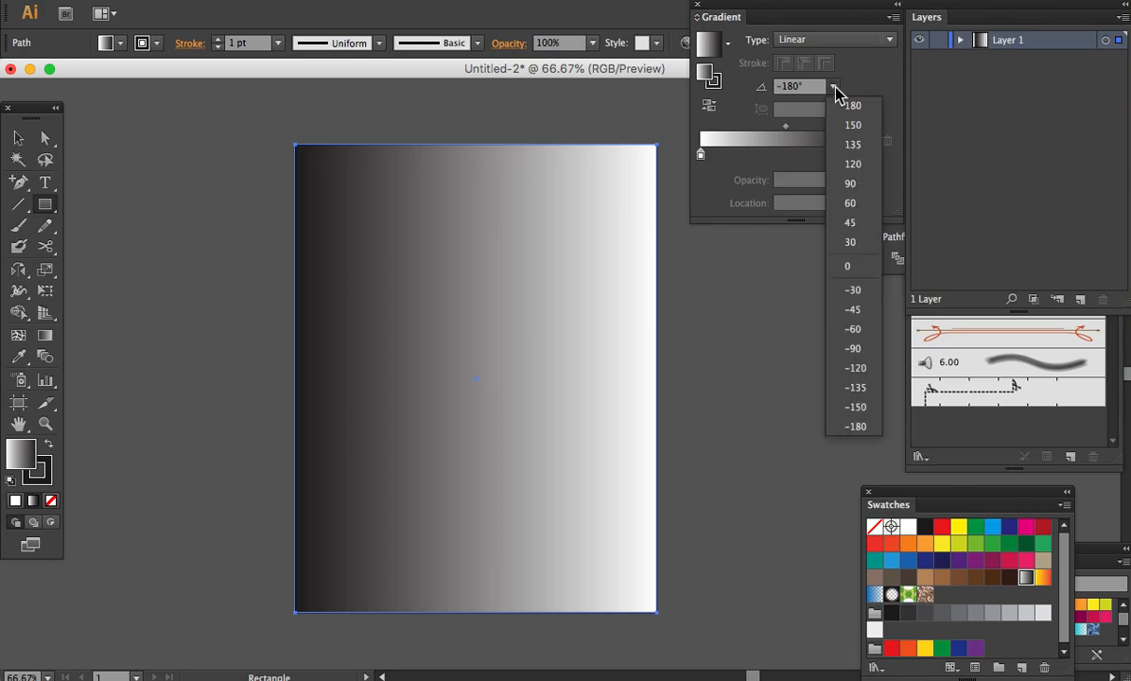
pyautogui.click(856, 291)
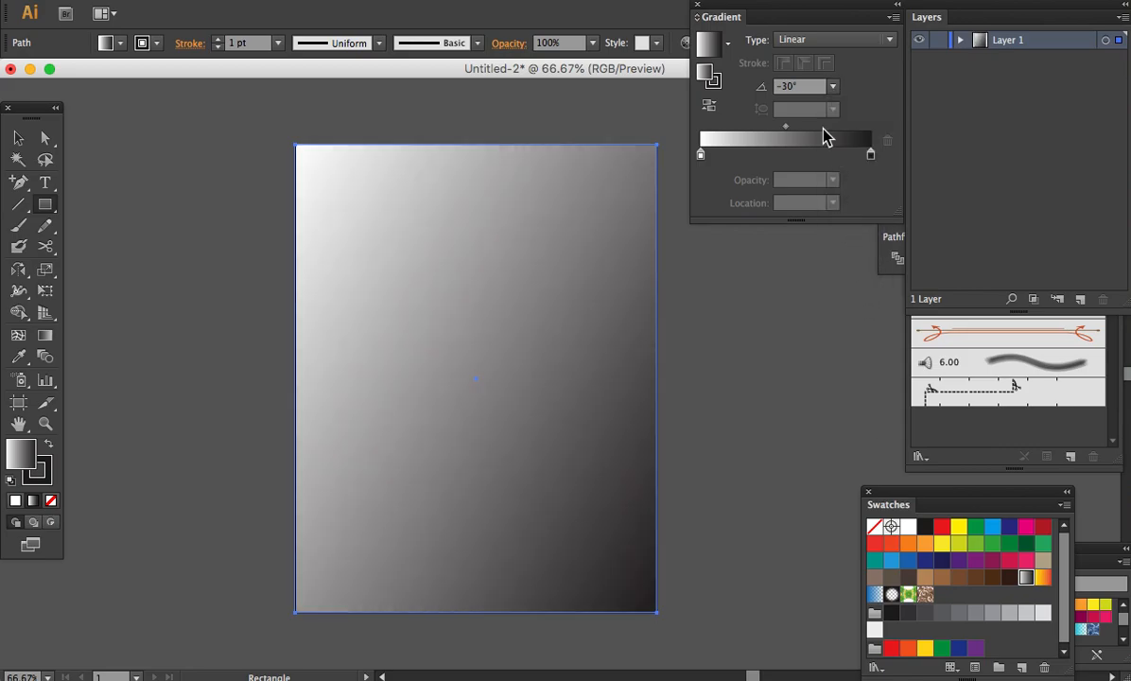
# - Set the rectangle's gradient angle to 90° and swap the positions of its black and white color stops
pyautogui.click(833, 86)
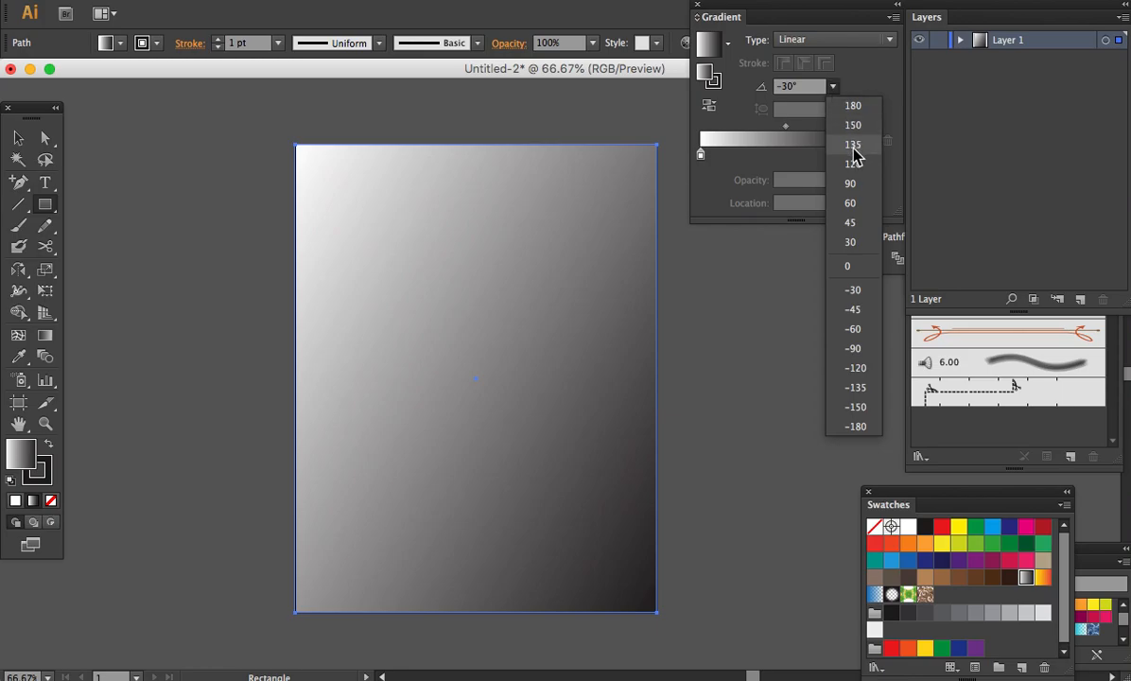
pyautogui.click(851, 184)
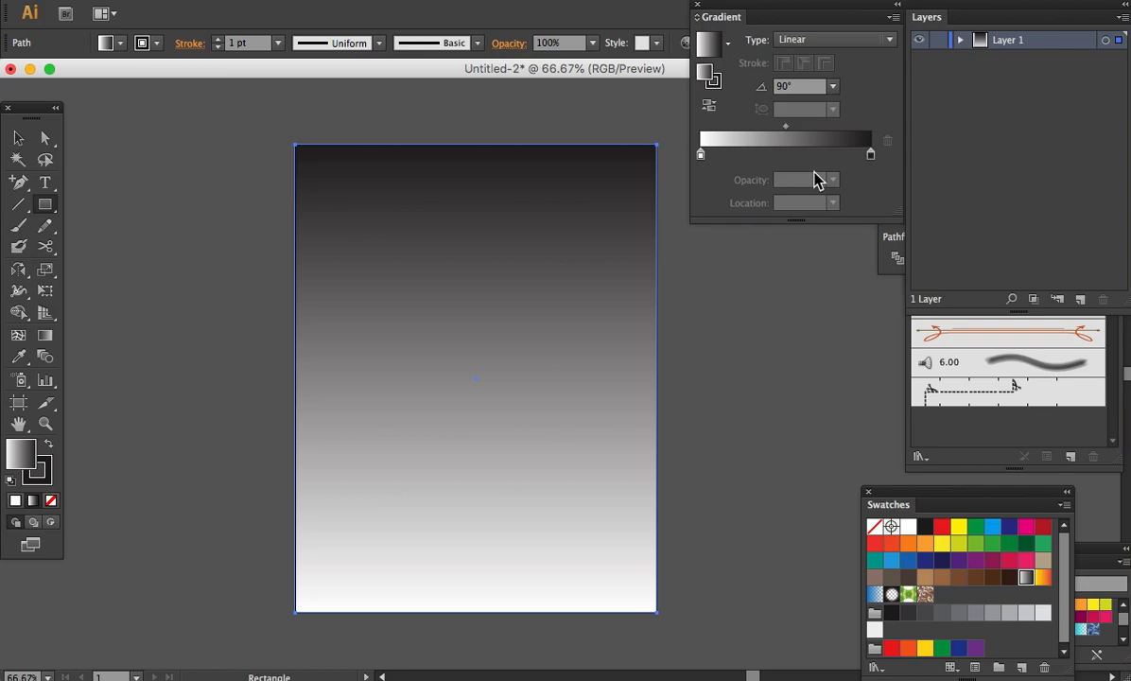
pyautogui.moveTo(869, 153); pyautogui.dragTo(785, 155)
pyautogui.moveTo(702, 155); pyautogui.dragTo(870, 153)
pyautogui.moveTo(785, 155); pyautogui.dragTo(705, 159)
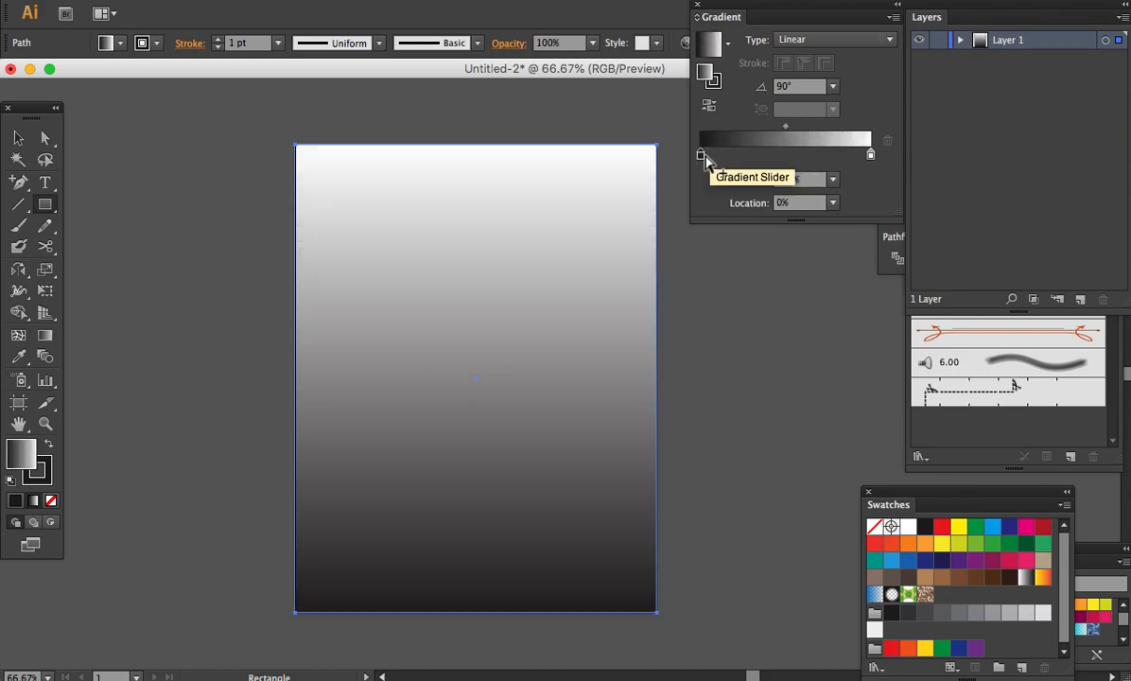
# - Move the gradient midpoint to about 87% and replace the black stop with the dark navy swatch
pyautogui.moveTo(787, 127); pyautogui.dragTo(860, 139)
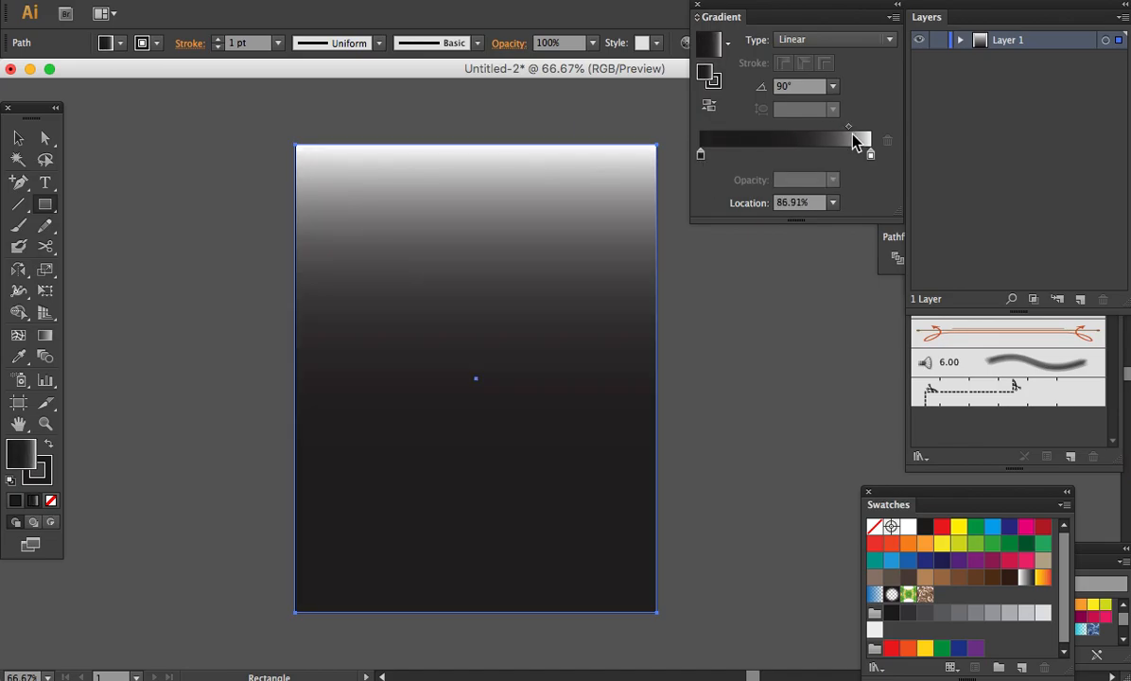
pyautogui.doubleClick(703, 157)
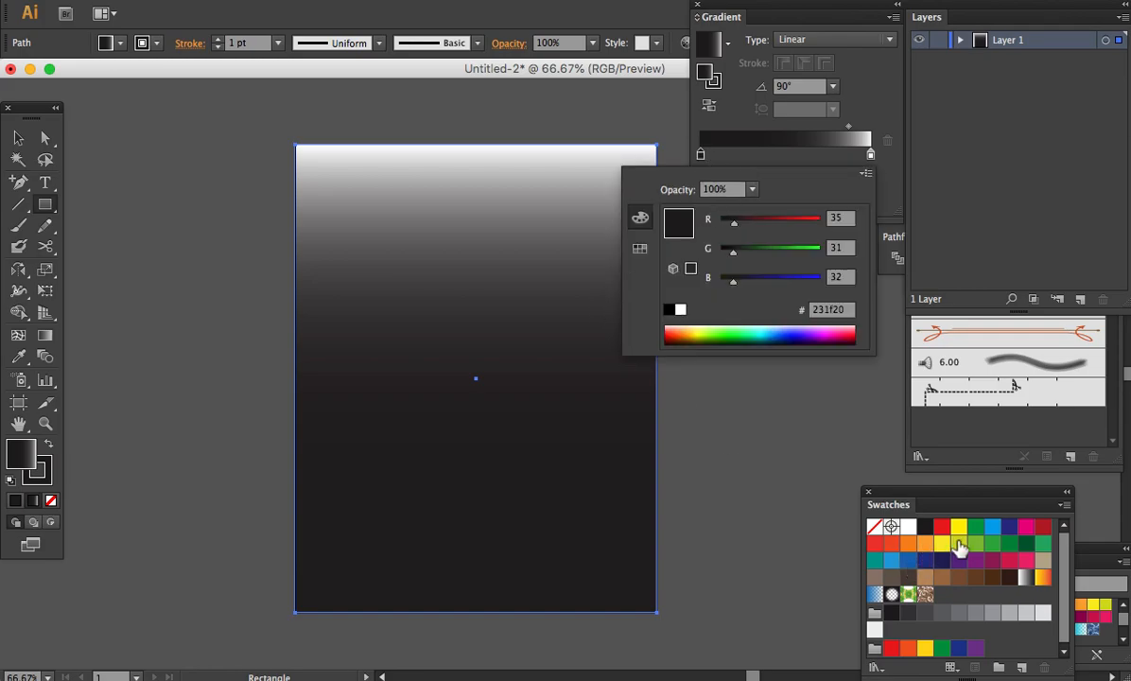
pyautogui.press('Escape')
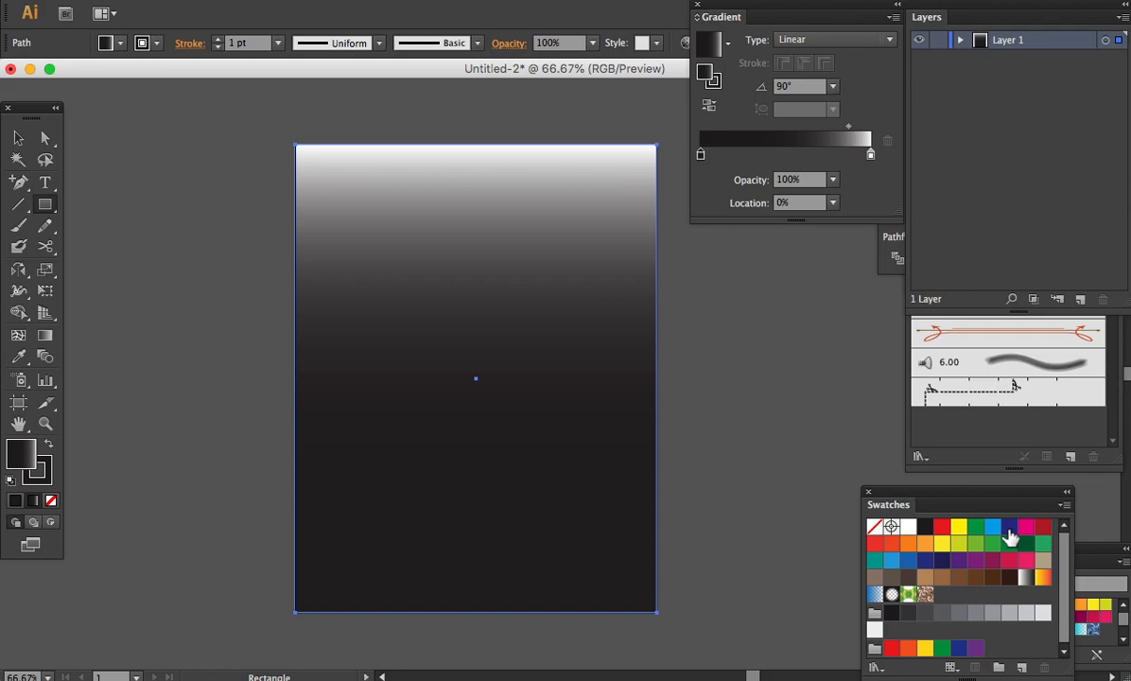
pyautogui.moveTo(1010, 535); pyautogui.dragTo(709, 165)
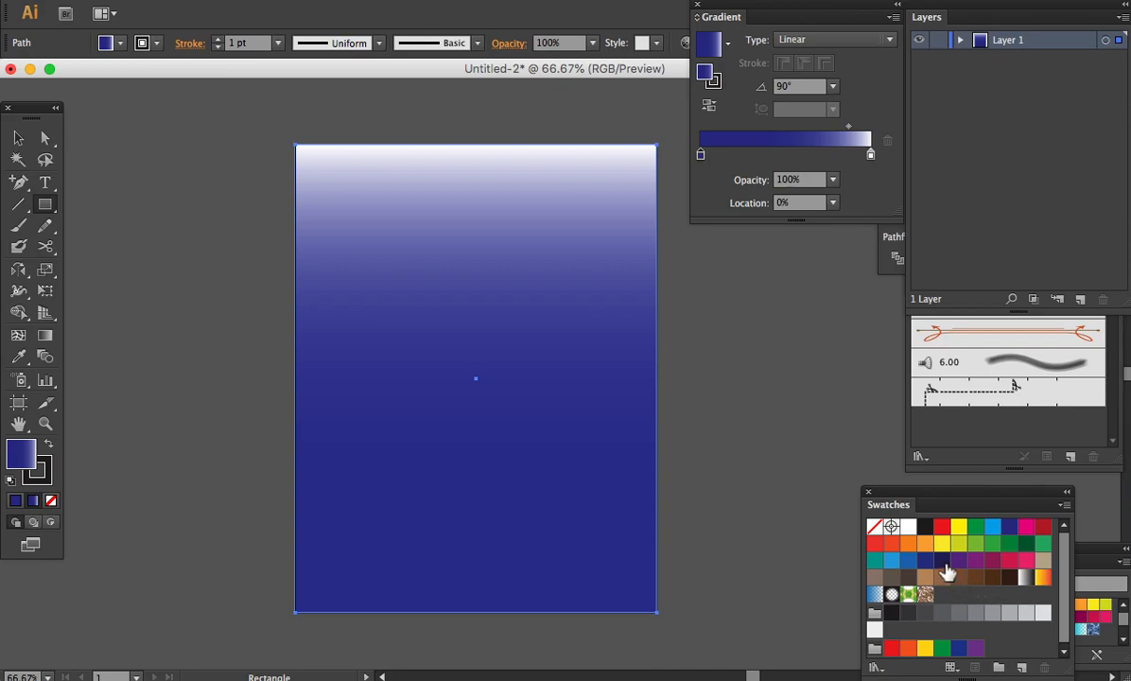
pyautogui.moveTo(943, 562); pyautogui.dragTo(703, 156)
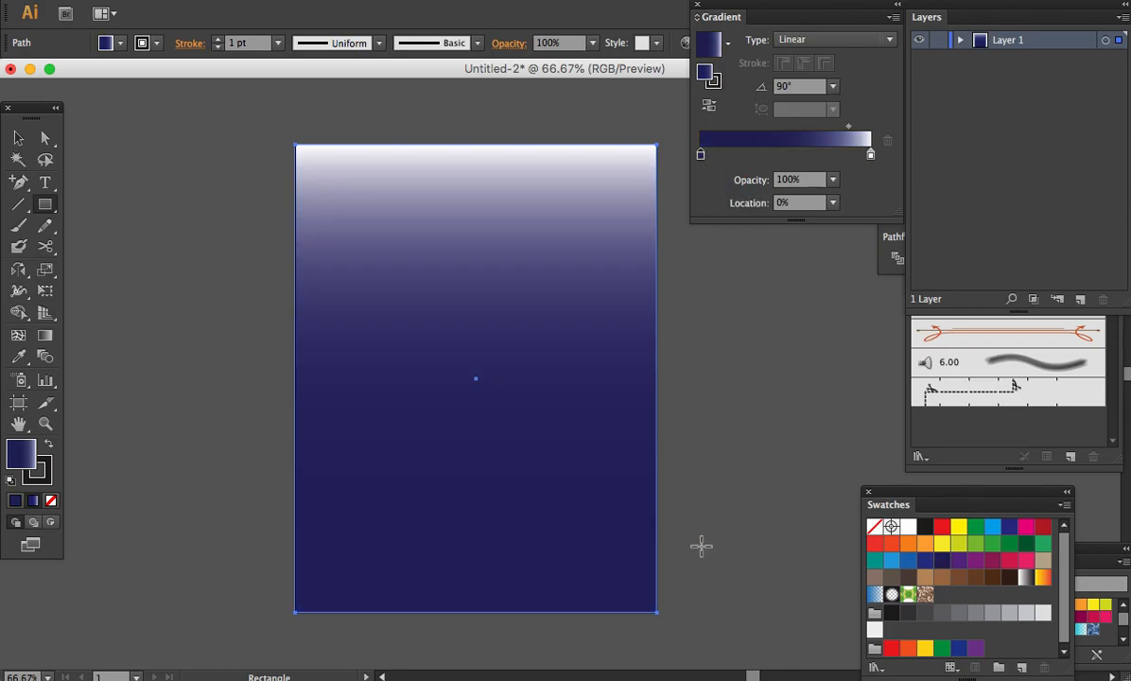
# - Mix a deeper navy for the gradient's dark stop, with red 4, green 0 and a reduced blue value
pyautogui.doubleClick(701, 155)
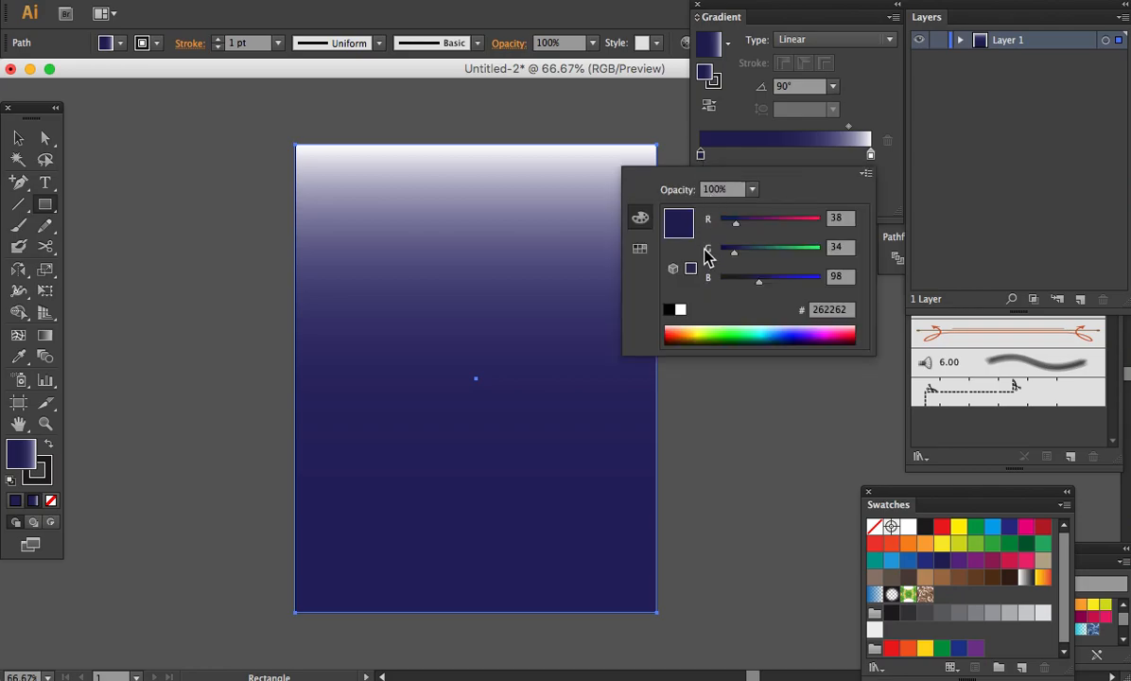
pyautogui.moveTo(754, 282); pyautogui.dragTo(743, 283)
pyautogui.click(747, 282)
pyautogui.click(740, 281)
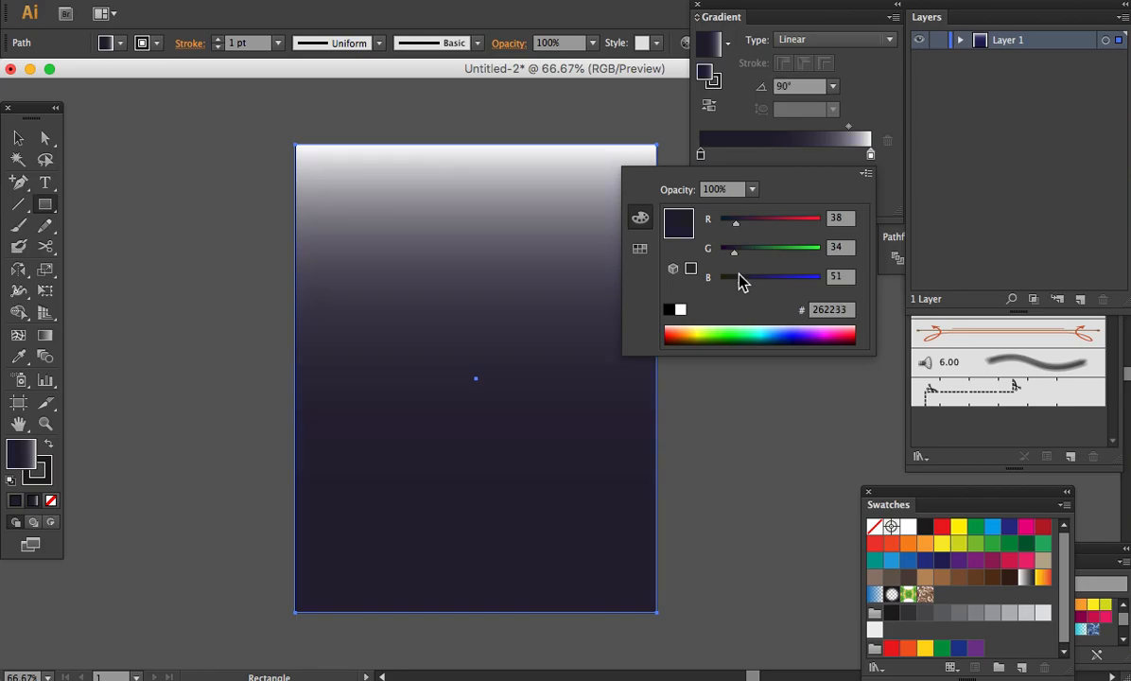
pyautogui.moveTo(731, 250); pyautogui.dragTo(725, 232)
pyautogui.click(732, 225)
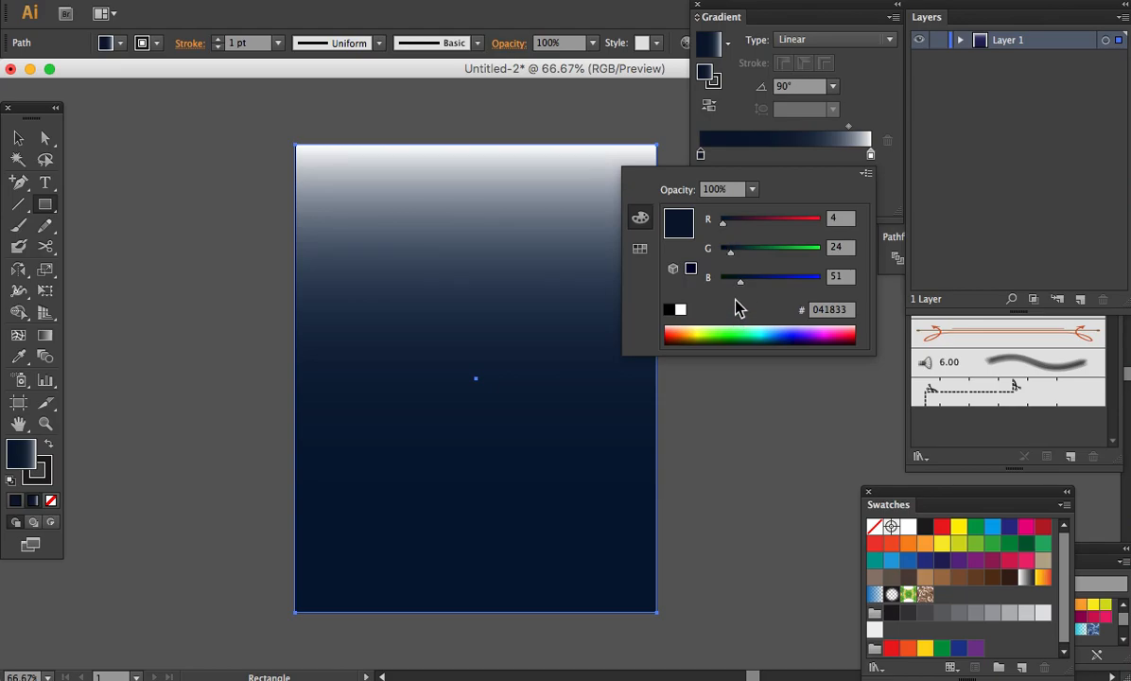
pyautogui.moveTo(738, 284); pyautogui.dragTo(734, 283)
pyautogui.moveTo(734, 281)
pyautogui.mouseDown()
pyautogui.moveTo(748, 282)
pyautogui.moveTo(724, 264)
pyautogui.mouseUp()
pyautogui.click(731, 256)
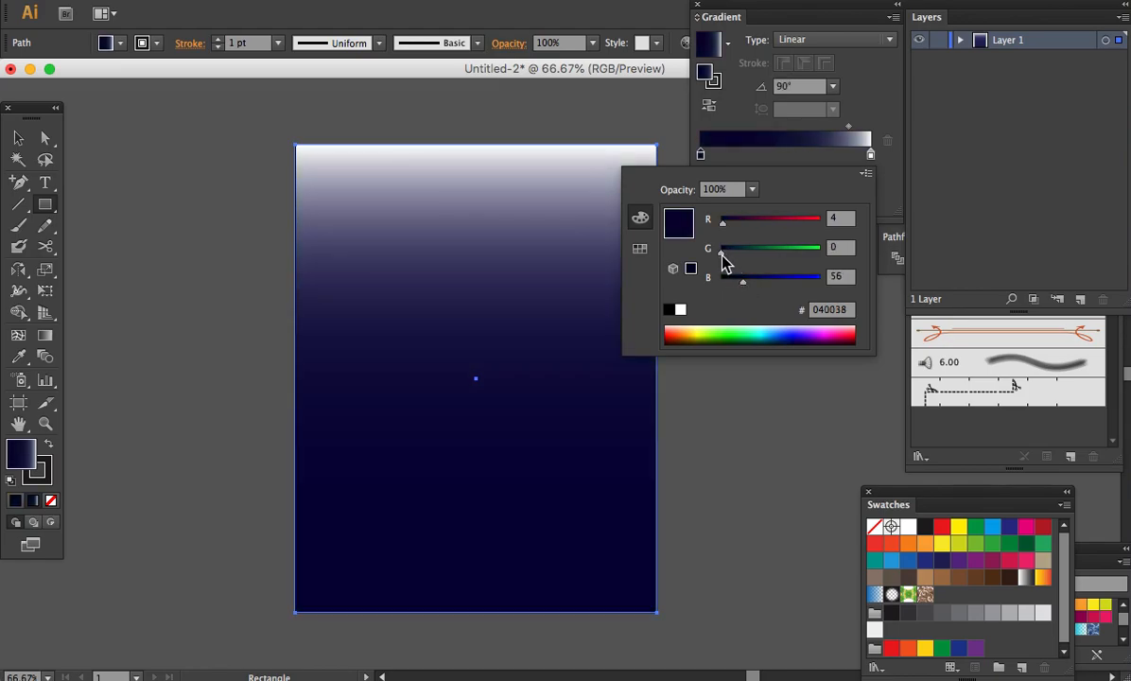
pyautogui.moveTo(747, 285); pyautogui.dragTo(739, 281)
pyautogui.click(709, 446)
pyautogui.click(707, 446)
pyautogui.write('v')
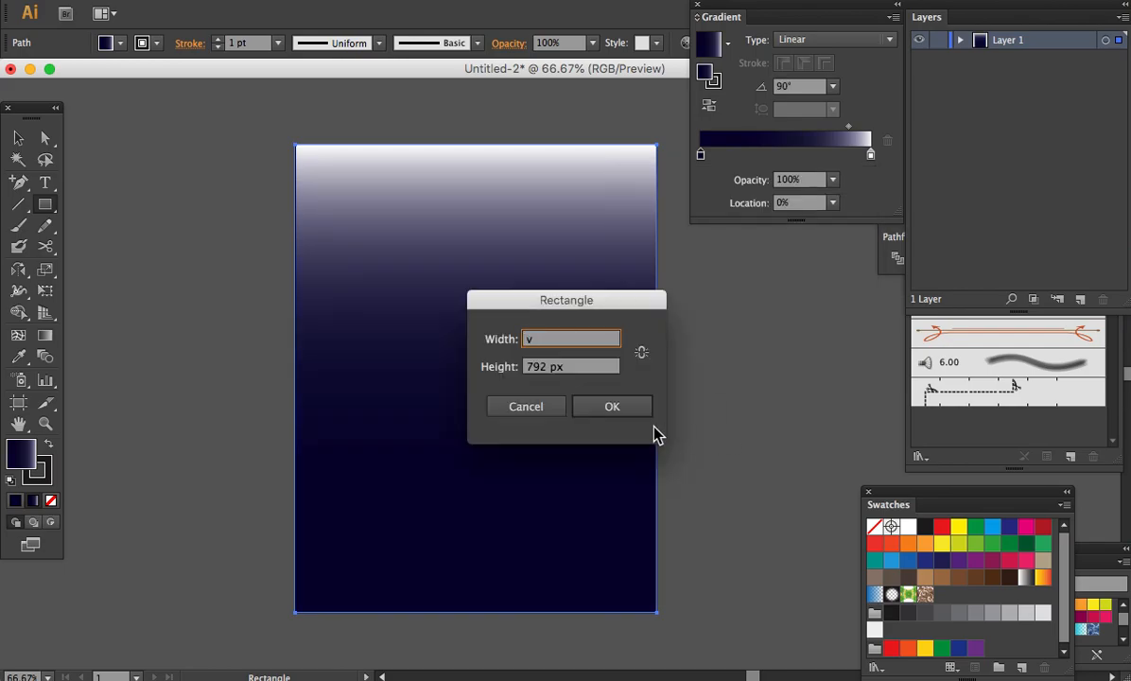
pyautogui.click(536, 409)
# - Deselect the large rectangle, draw a small square beside the artboard, and sample the large rectangle's gradient onto it with the Eyedropper
pyautogui.press('v')
pyautogui.click(719, 391)
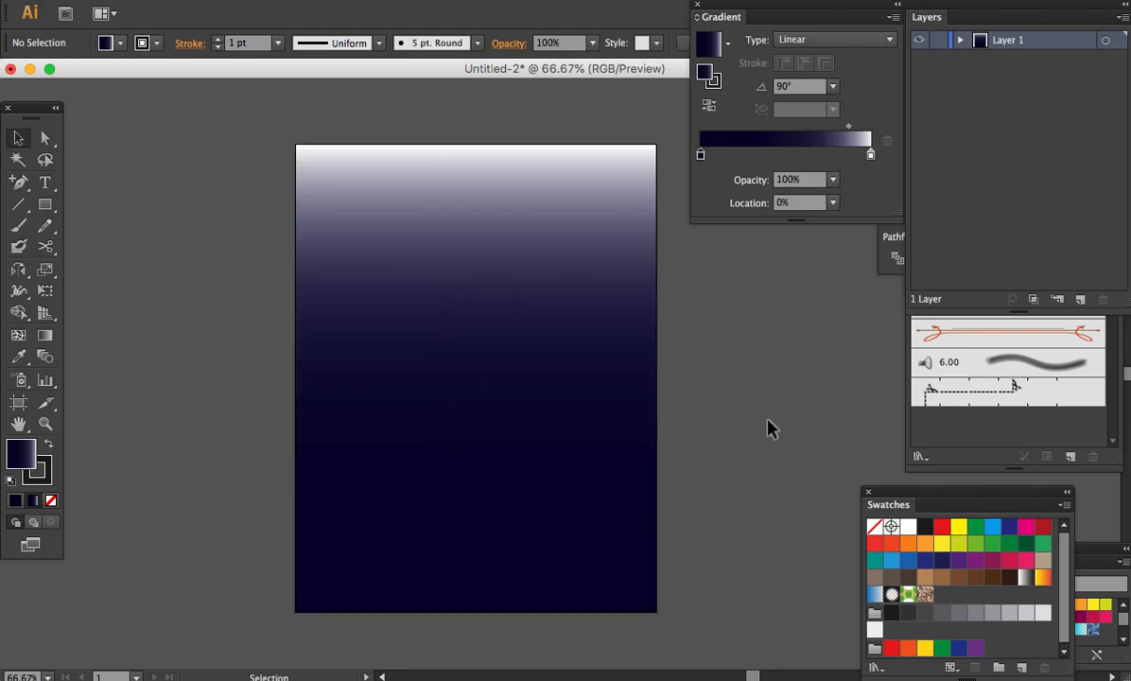
pyautogui.click(52, 206)
pyautogui.moveTo(136, 399); pyautogui.dragTo(203, 465)
pyautogui.press('i')
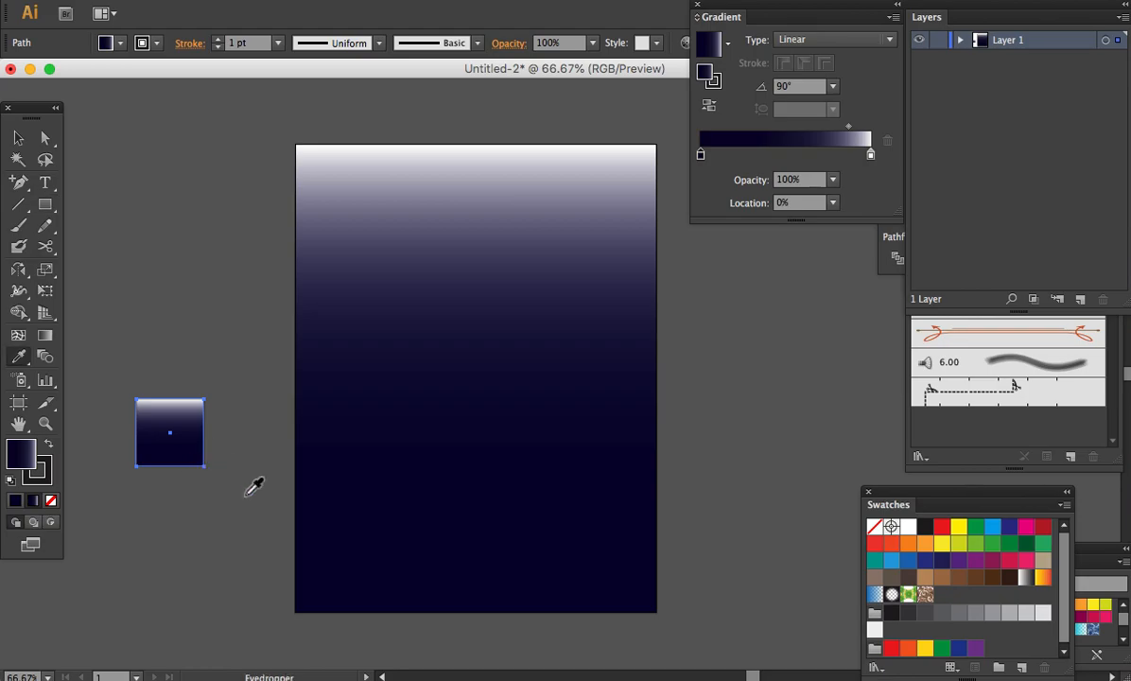
pyautogui.click(327, 548)
pyautogui.press('v')
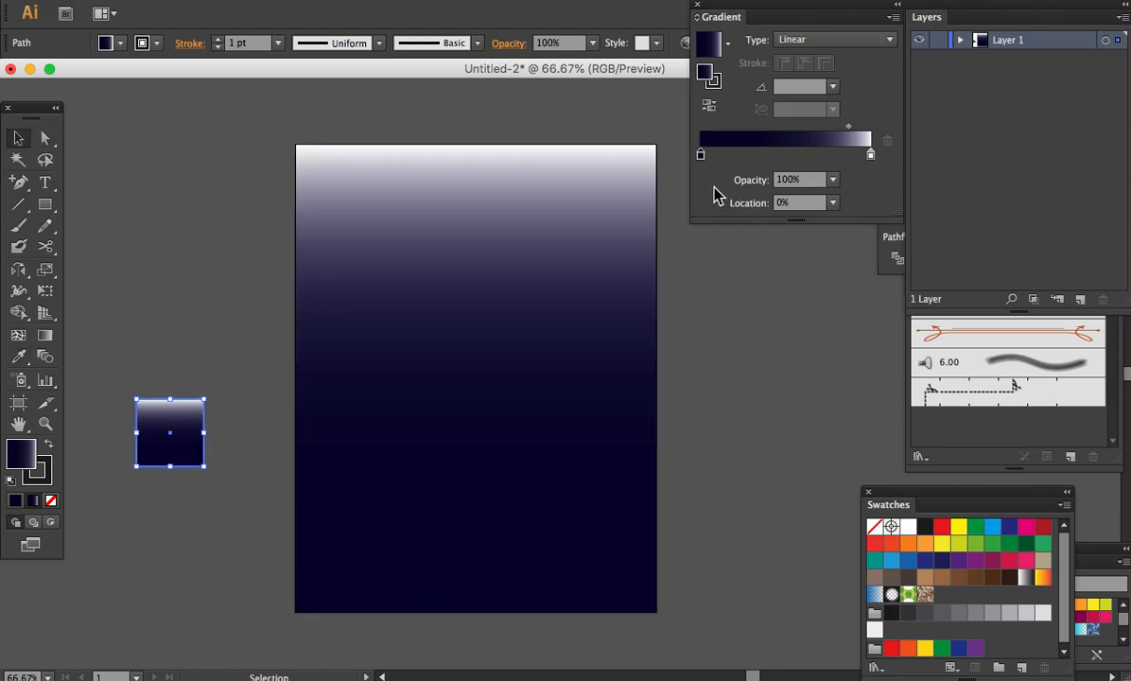
# - Rasterize the small gradient square as RGB at High (300 ppi) with a white background, and deselect it
pyautogui.moveTo(700, 154); pyautogui.dragTo(702, 155)
pyautogui.click(178, 2)
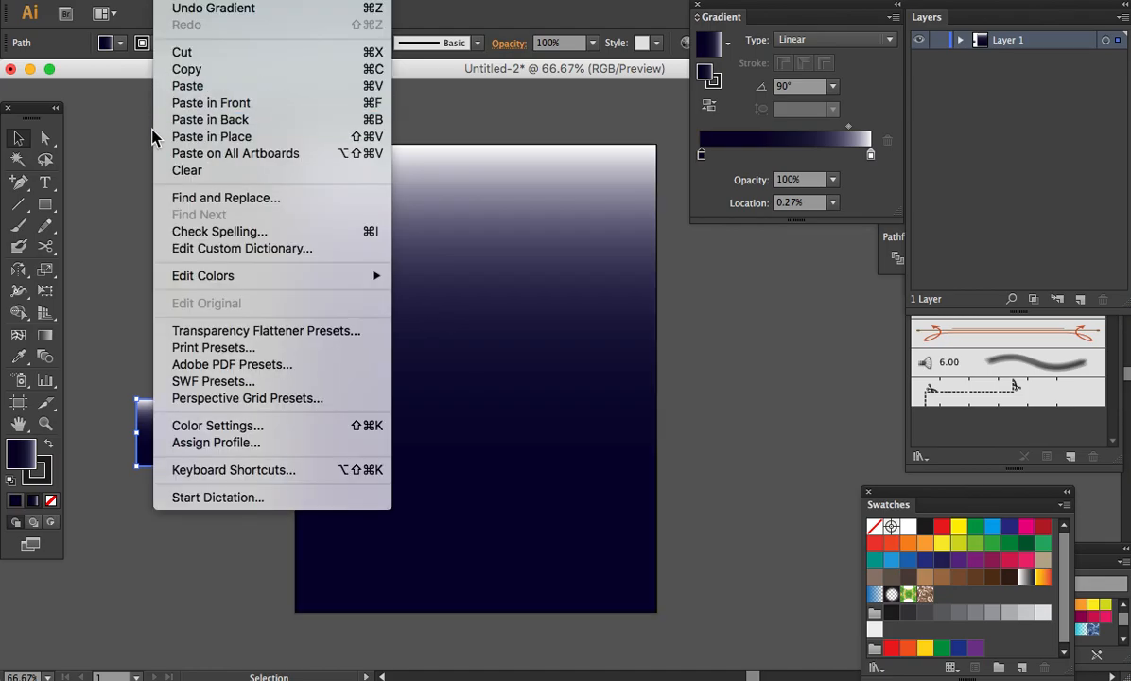
pyautogui.moveTo(216, 2)
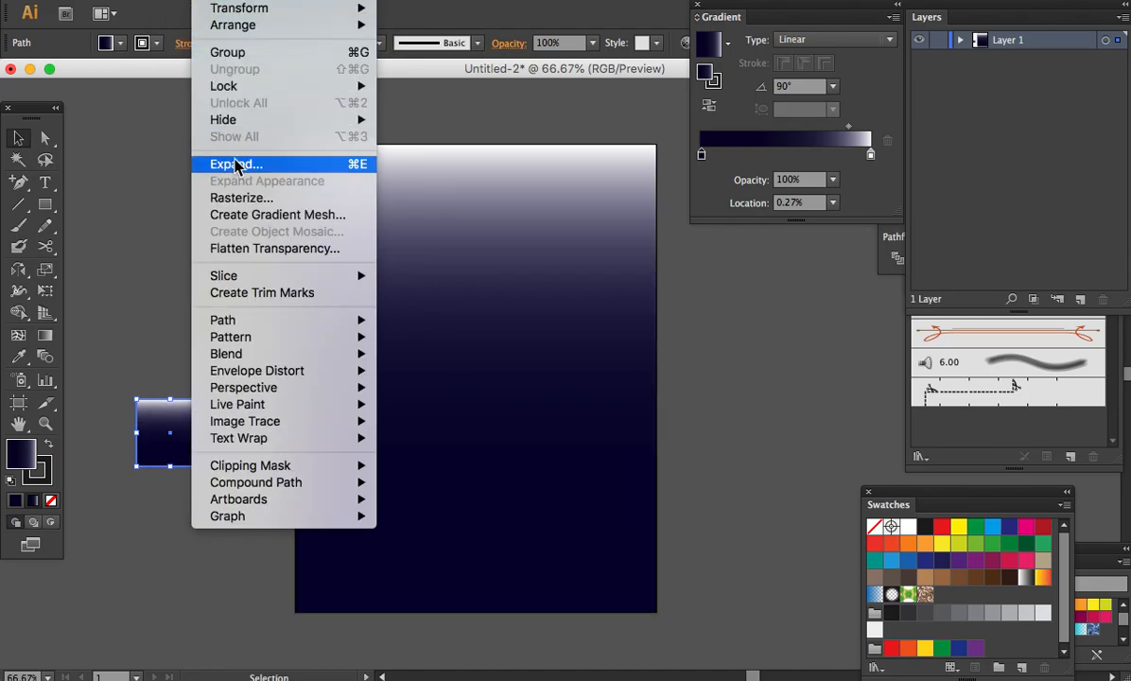
pyautogui.click(232, 196)
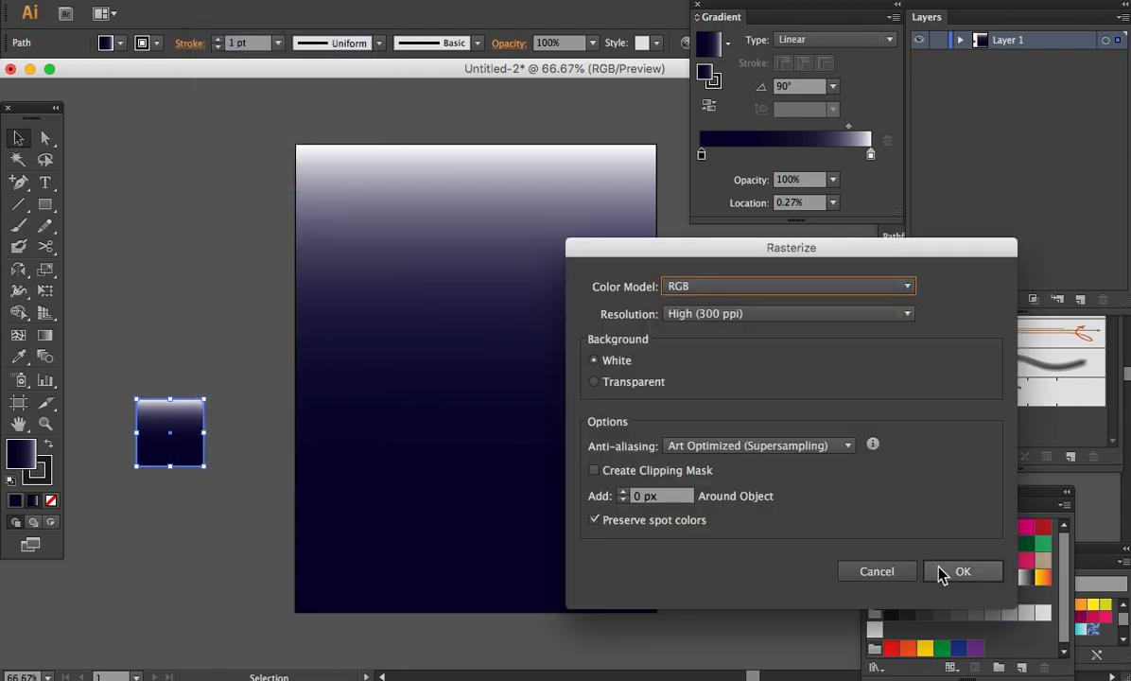
pyautogui.click(960, 573)
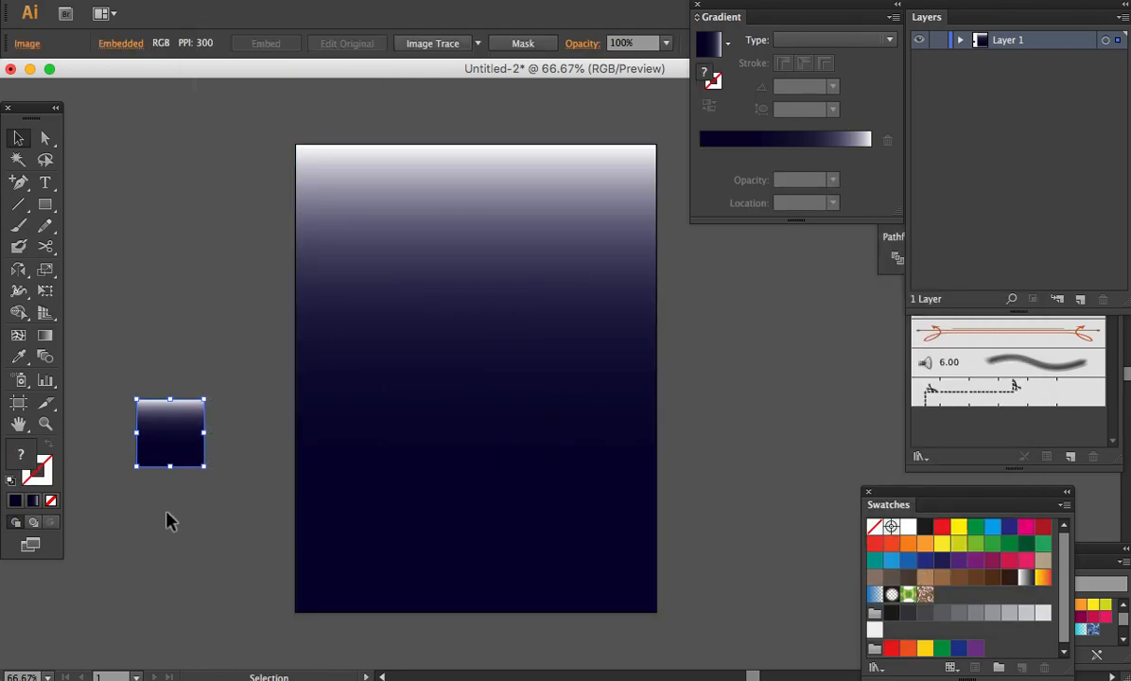
pyautogui.click(165, 521)
# - Sample the dark navy from the rasterized square's lower part, save it as a new swatch, and delete the square
pyautogui.press('a')
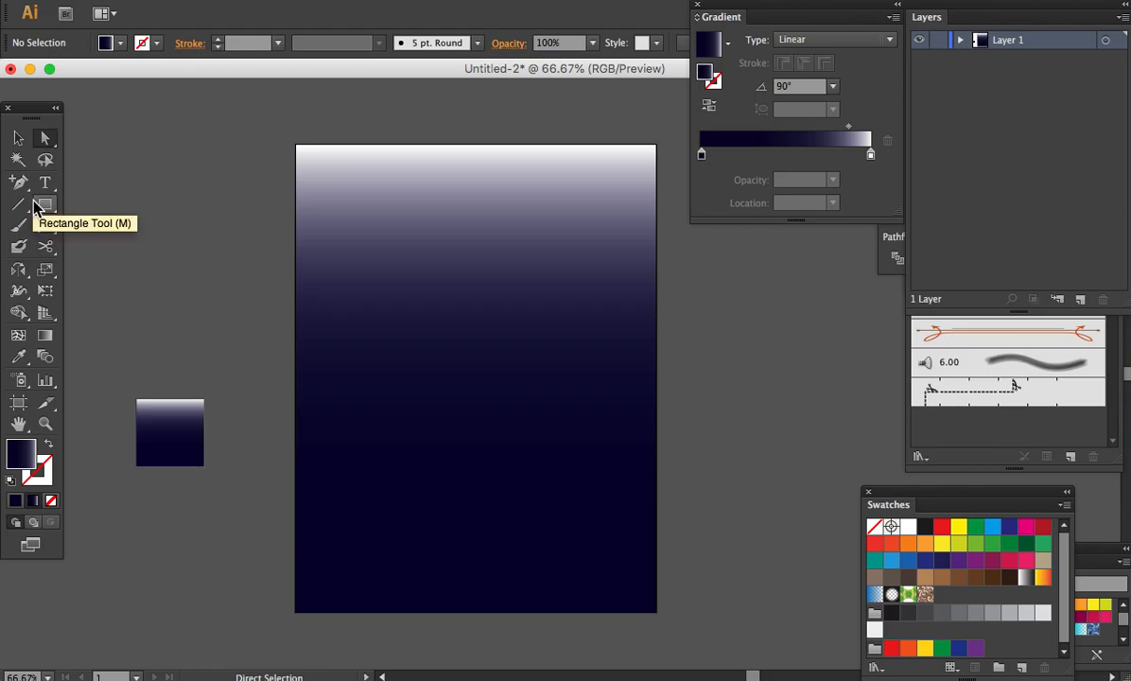
pyautogui.press('i')
pyautogui.click(161, 453)
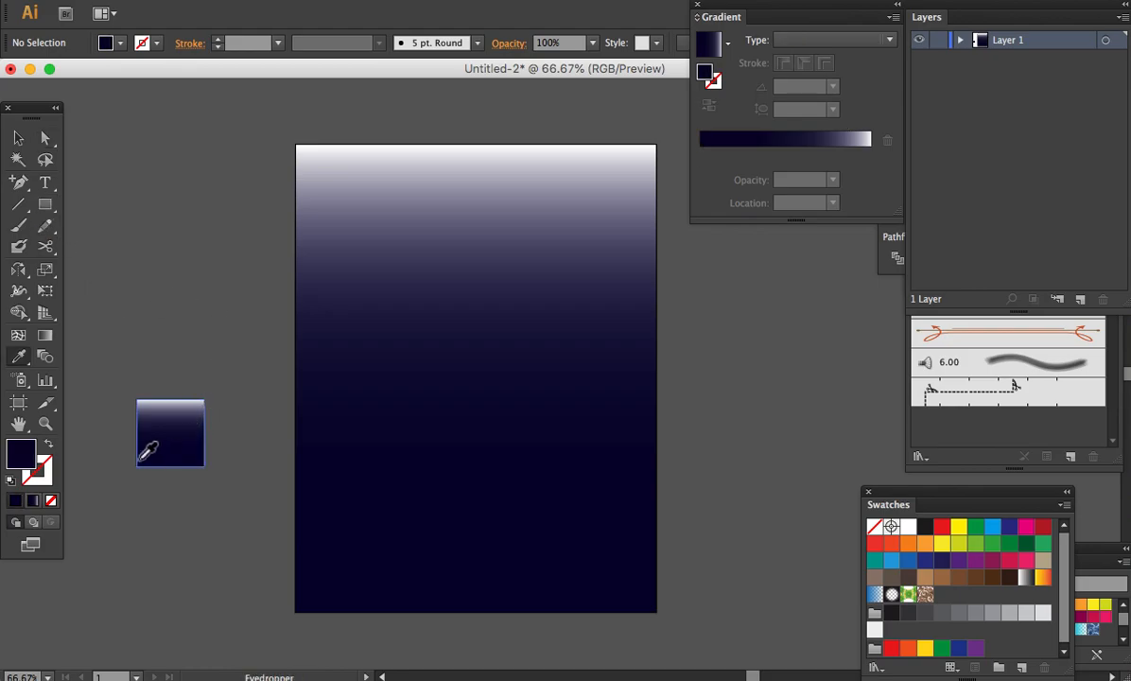
pyautogui.moveTo(20, 459); pyautogui.dragTo(946, 598)
pyautogui.press('a')
pyautogui.click(187, 451)
pyautogui.press('Delete')
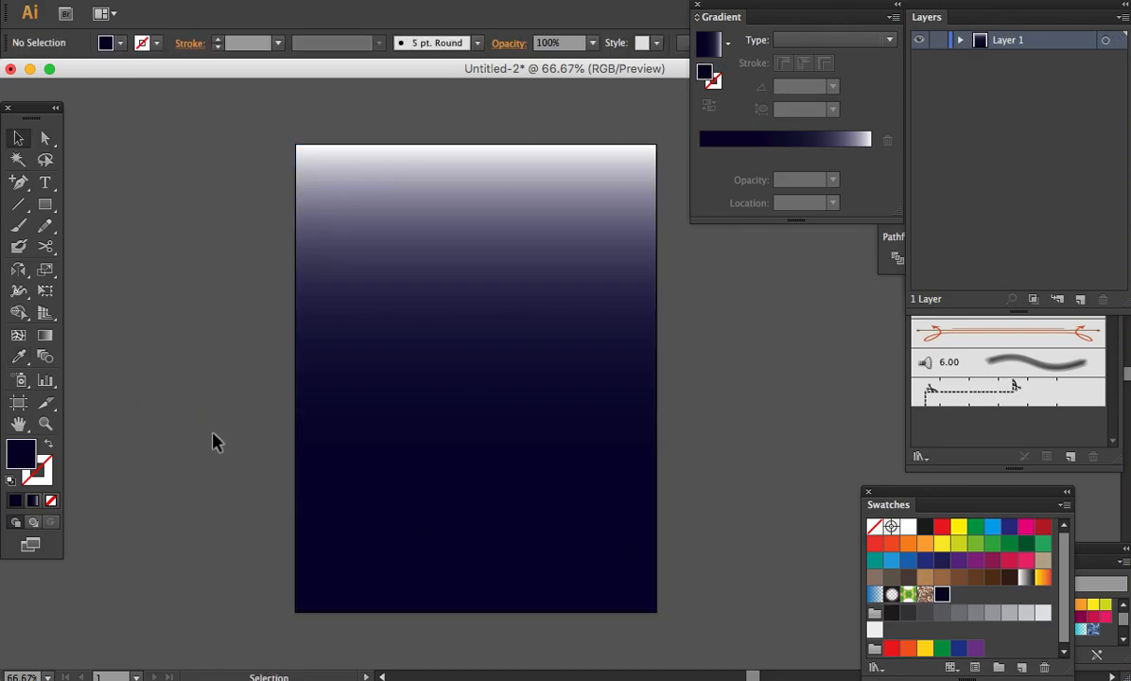
pyautogui.click(512, 430)
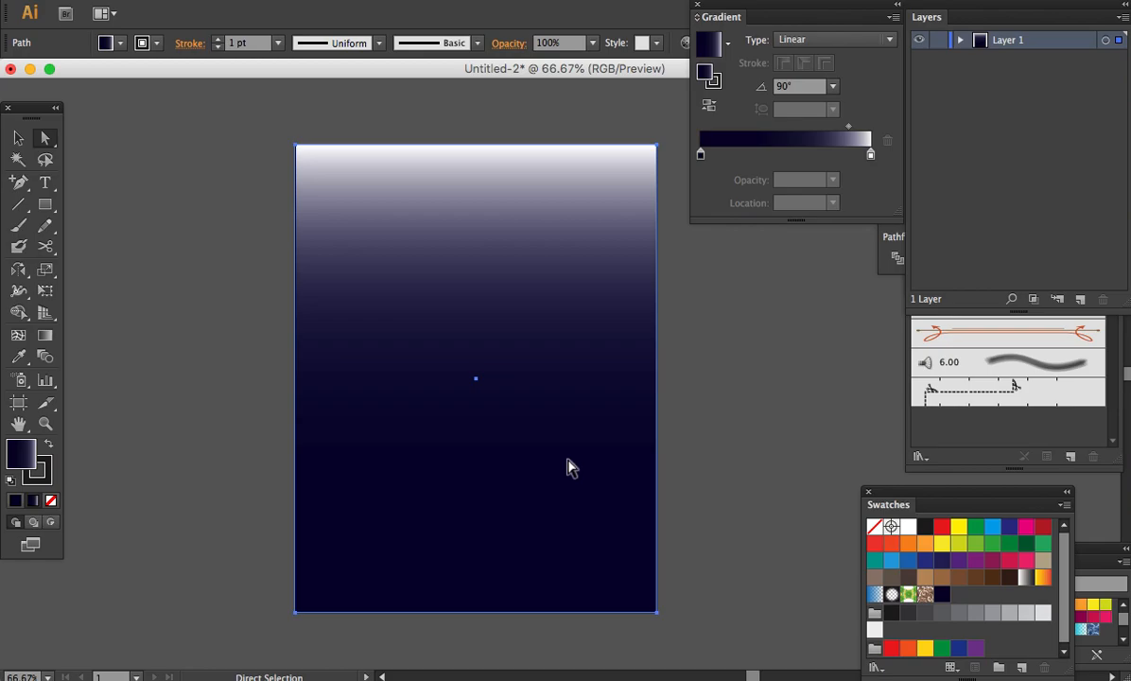
pyautogui.click(711, 404)
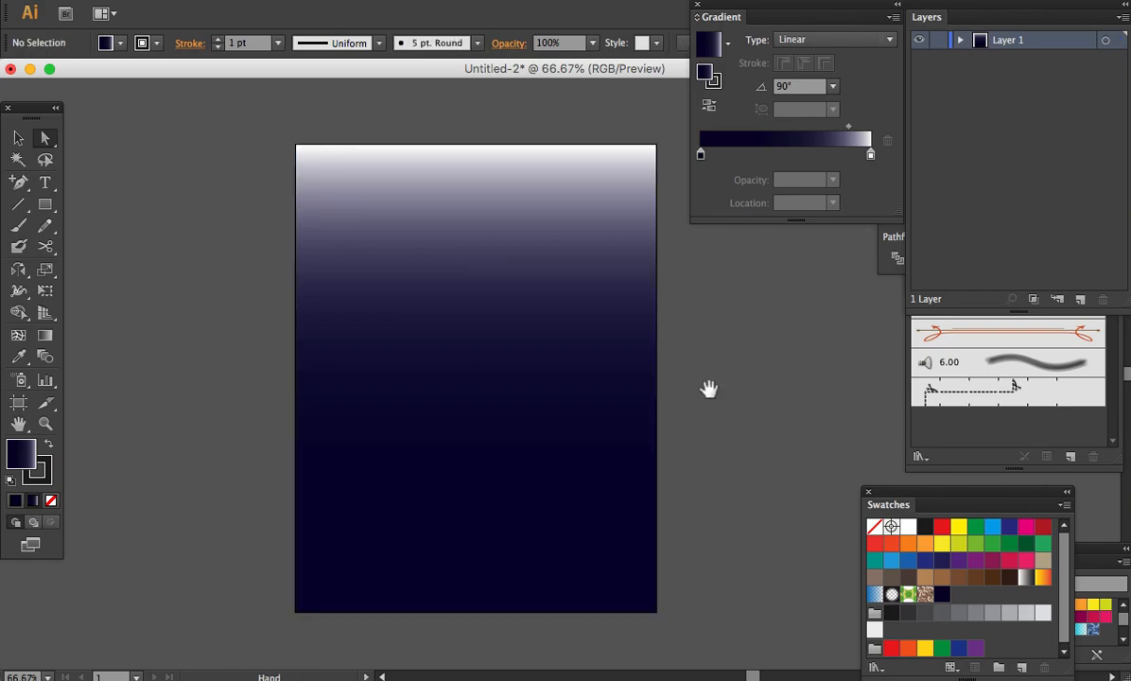
pyautogui.moveTo(710, 388); pyautogui.dragTo(691, 394)
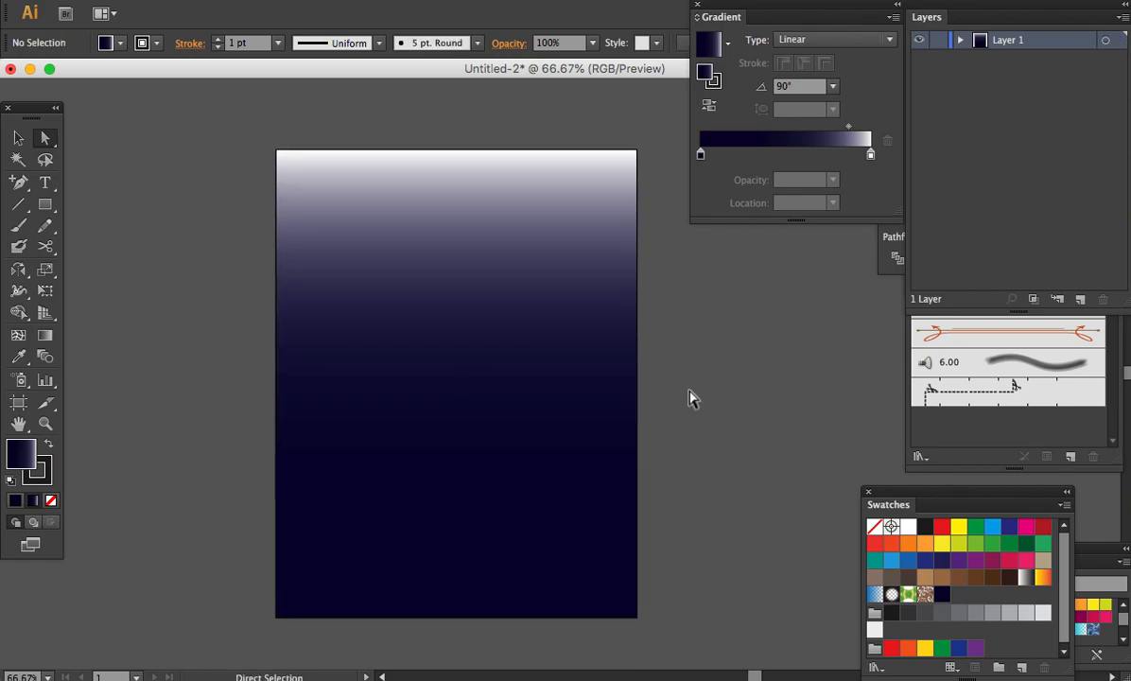
pyautogui.click(629, 333)
pyautogui.click(674, 377)
# - Start a bent three-point Pen path in the artboard's lower right, running from near its bottom edge up to its right edge
pyautogui.press('p')
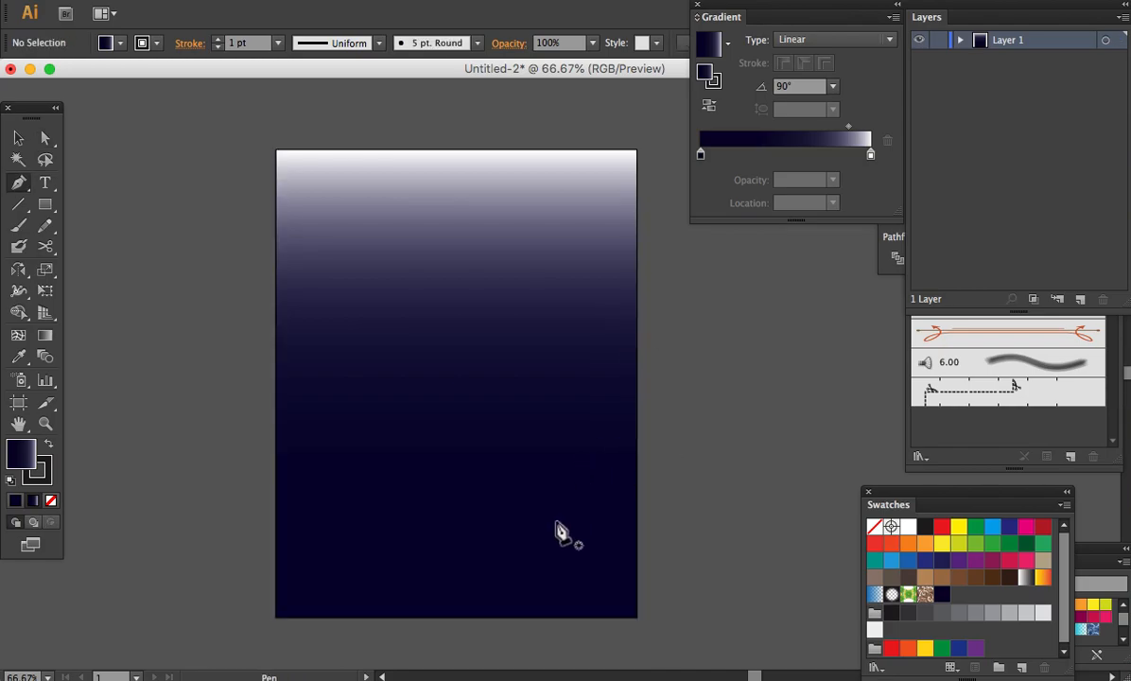
pyautogui.click(494, 610)
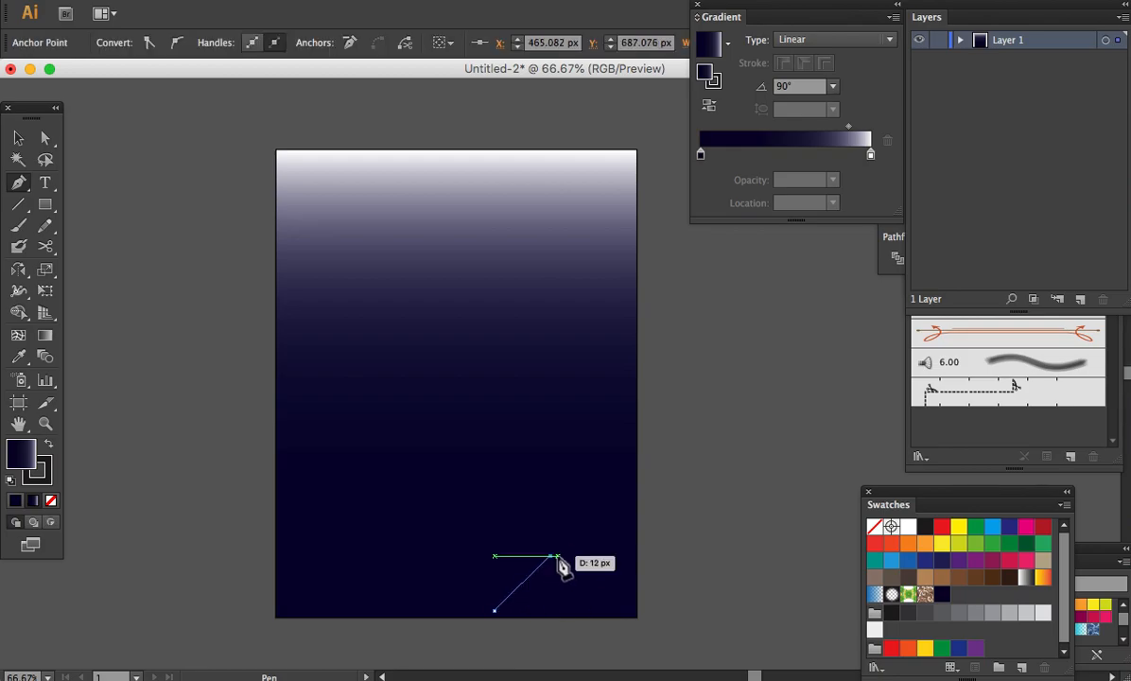
pyautogui.click(636, 523)
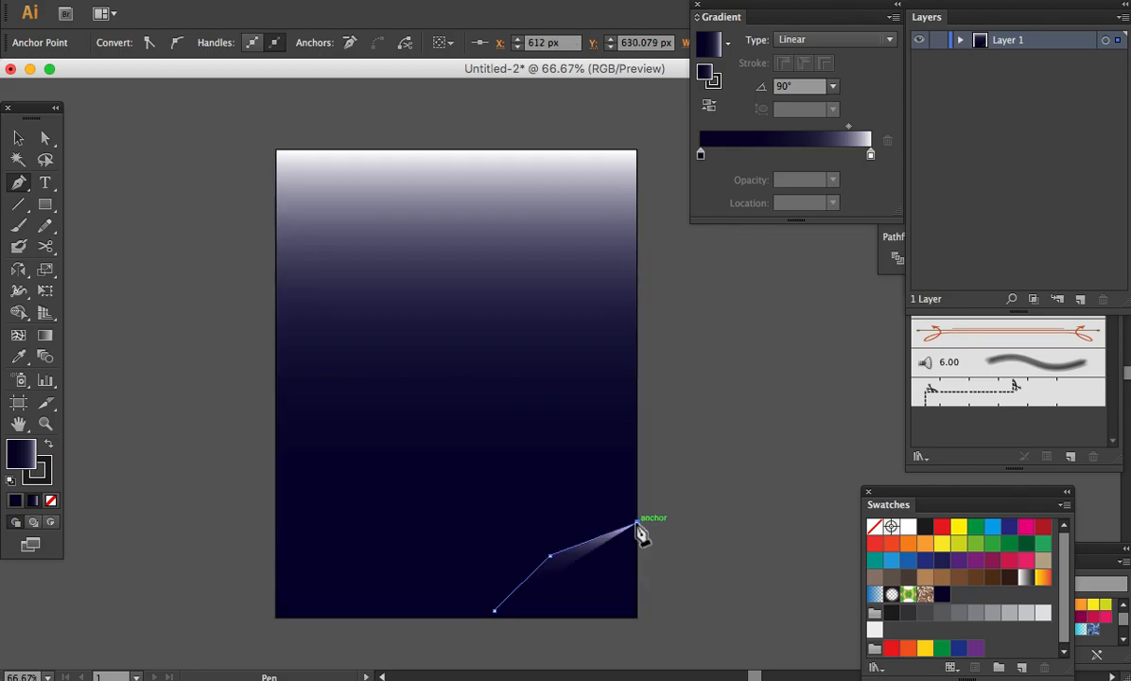
# - Set the open path's fill to the light blue swatch and remove its stroke
pyautogui.press('x')
pyautogui.press('x')
pyautogui.press('x')
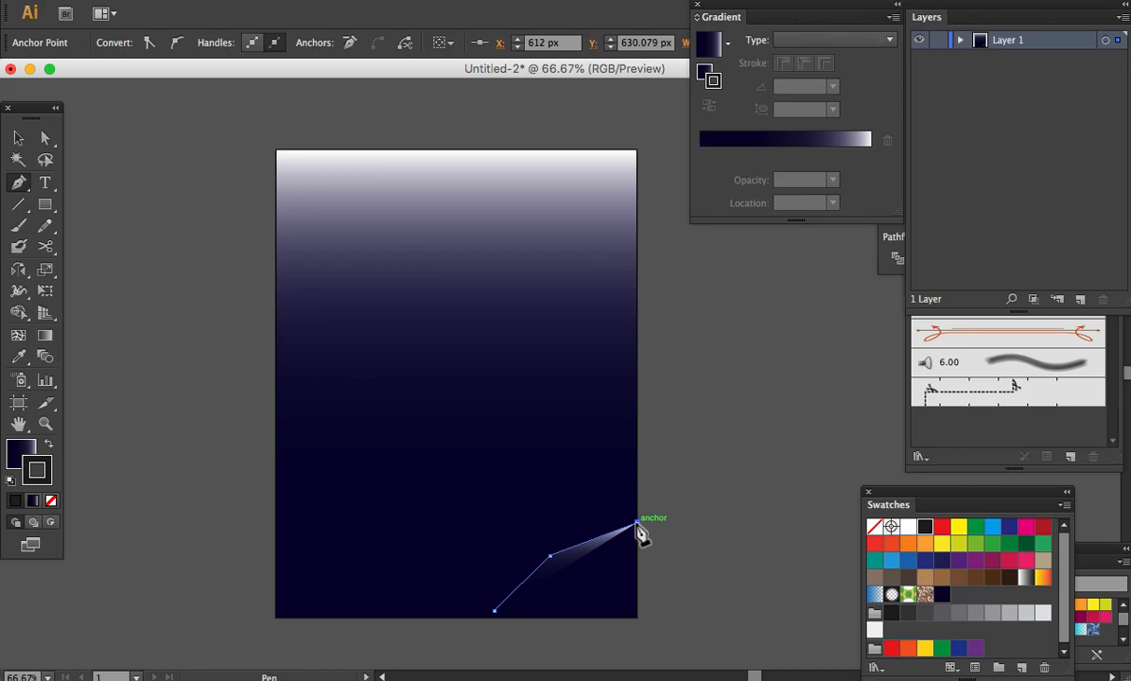
pyautogui.moveTo(636, 525); pyautogui.dragTo(182, 512)
pyautogui.press('x')
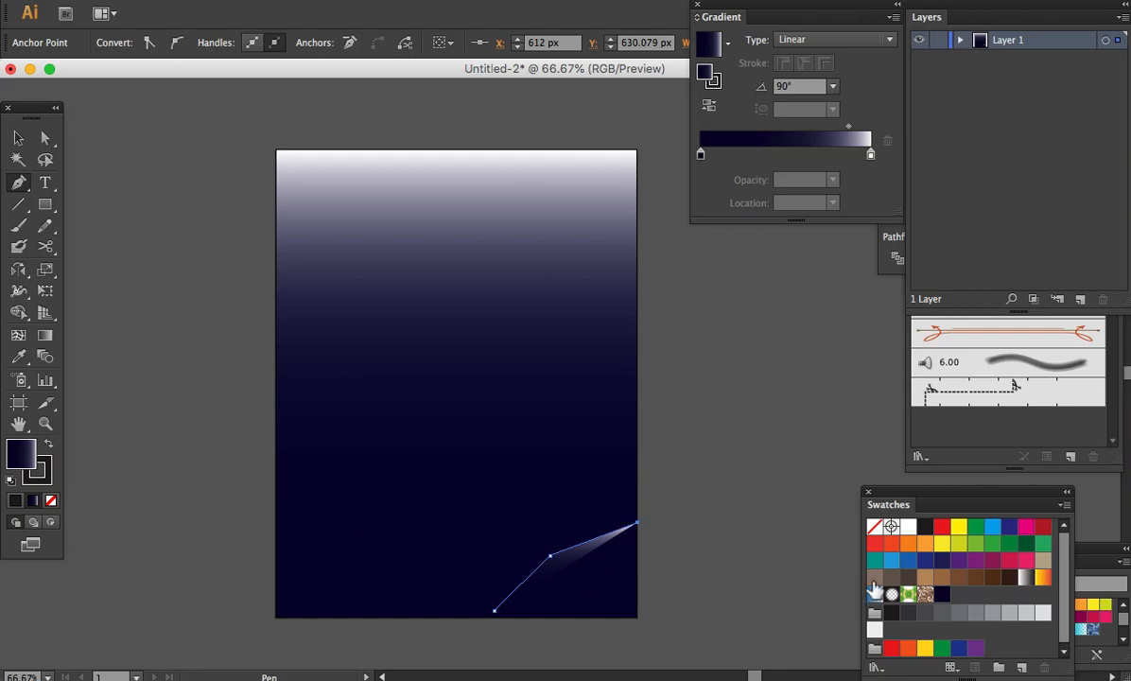
pyautogui.click(992, 527)
pyautogui.press('x')
pyautogui.press('/')
pyautogui.press('x')
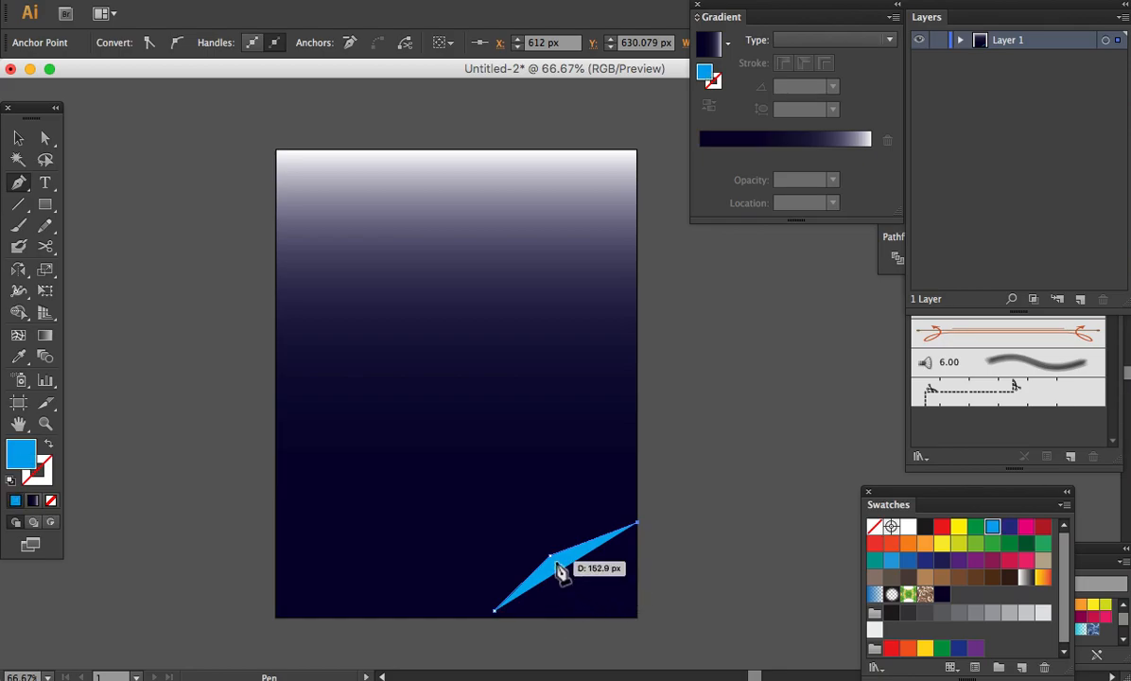
# - Close the thin blue shape at its lower tip, then raise its bend and widen its end along the artboard's right edge
pyautogui.click(498, 610)
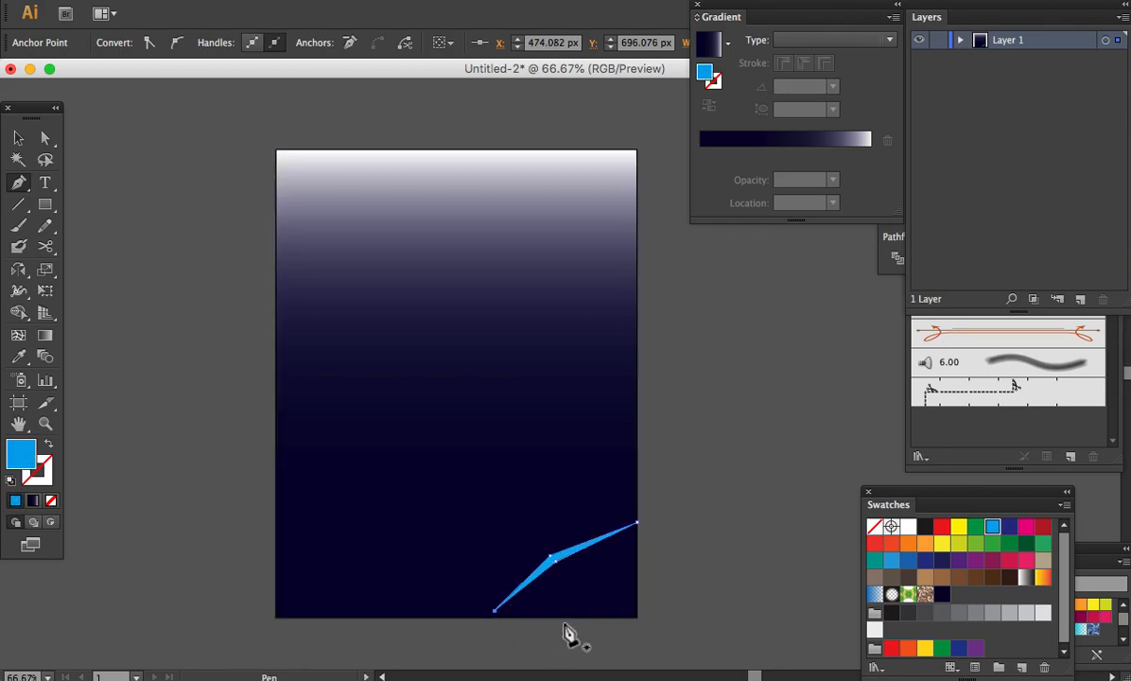
pyautogui.press('a')
pyautogui.click(709, 560)
pyautogui.moveTo(553, 560)
pyautogui.mouseDown()
pyautogui.moveTo(555, 573)
pyautogui.moveTo(539, 543)
pyautogui.moveTo(565, 562)
pyautogui.mouseUp()
pyautogui.click(669, 574)
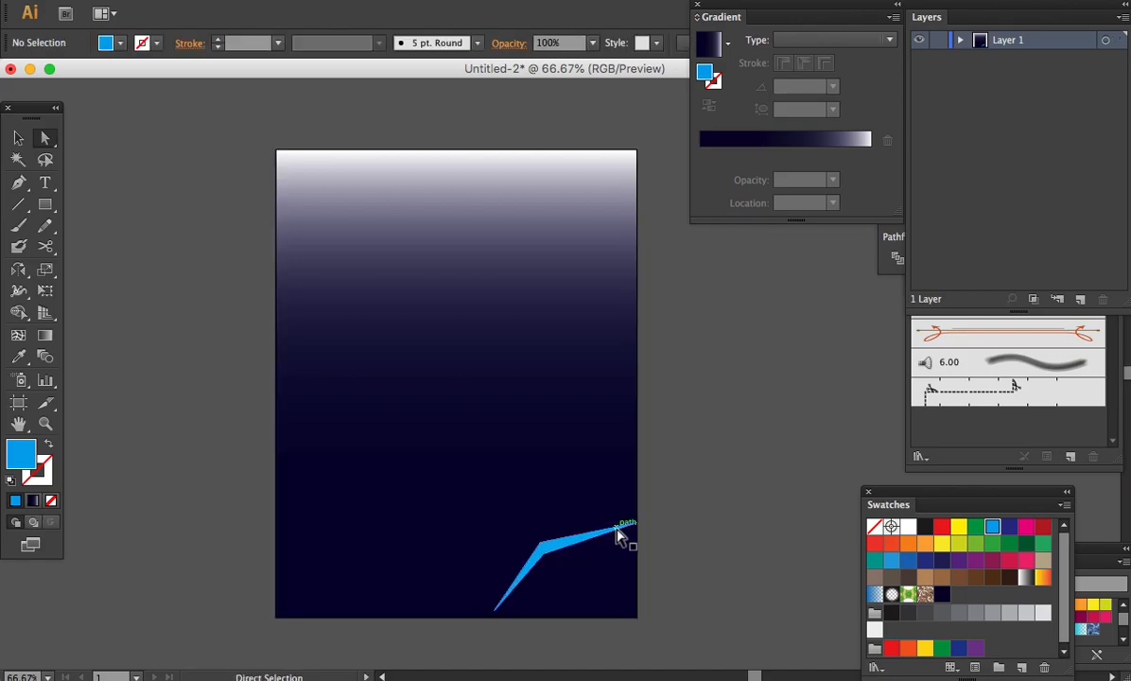
pyautogui.moveTo(617, 532); pyautogui.dragTo(633, 533)
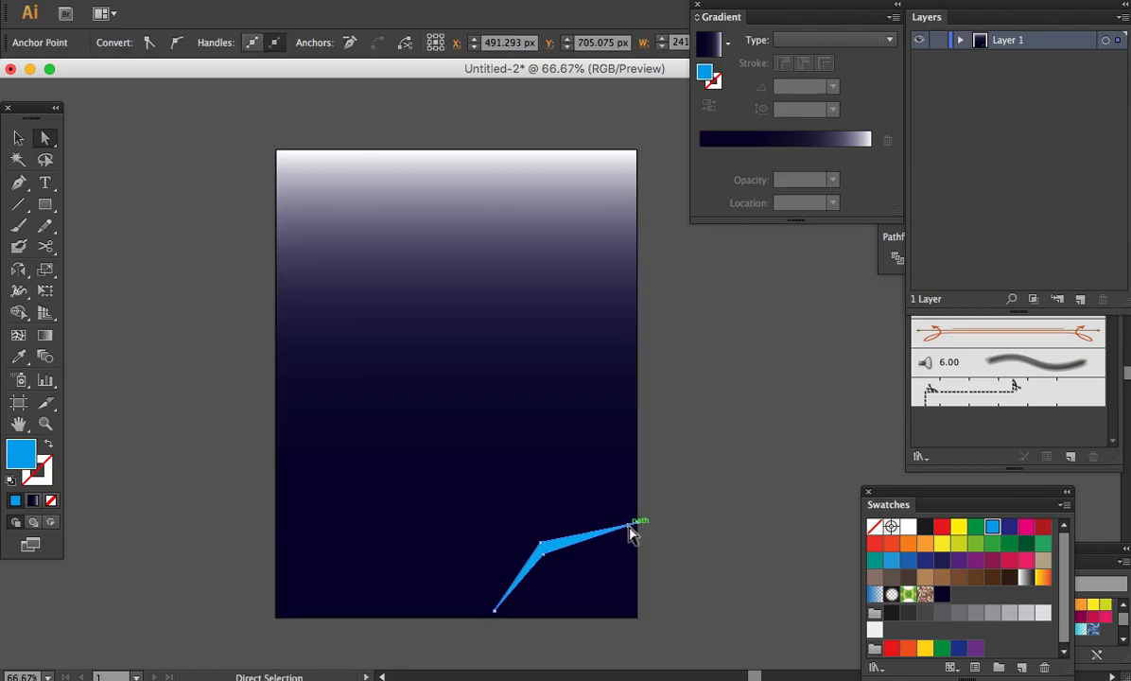
pyautogui.moveTo(629, 535); pyautogui.dragTo(639, 497)
pyautogui.click(662, 517)
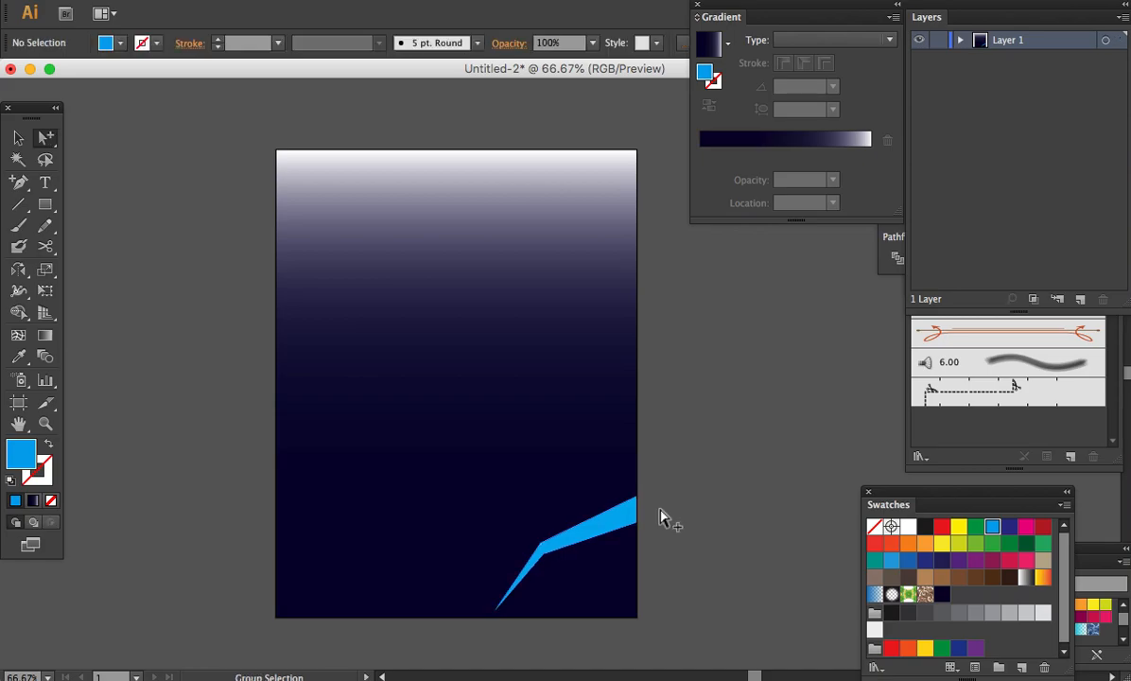
# - Duplicate the blue stripe straight above the original and add an anchor point midway along the copy's upper edge
pyautogui.click(593, 529)
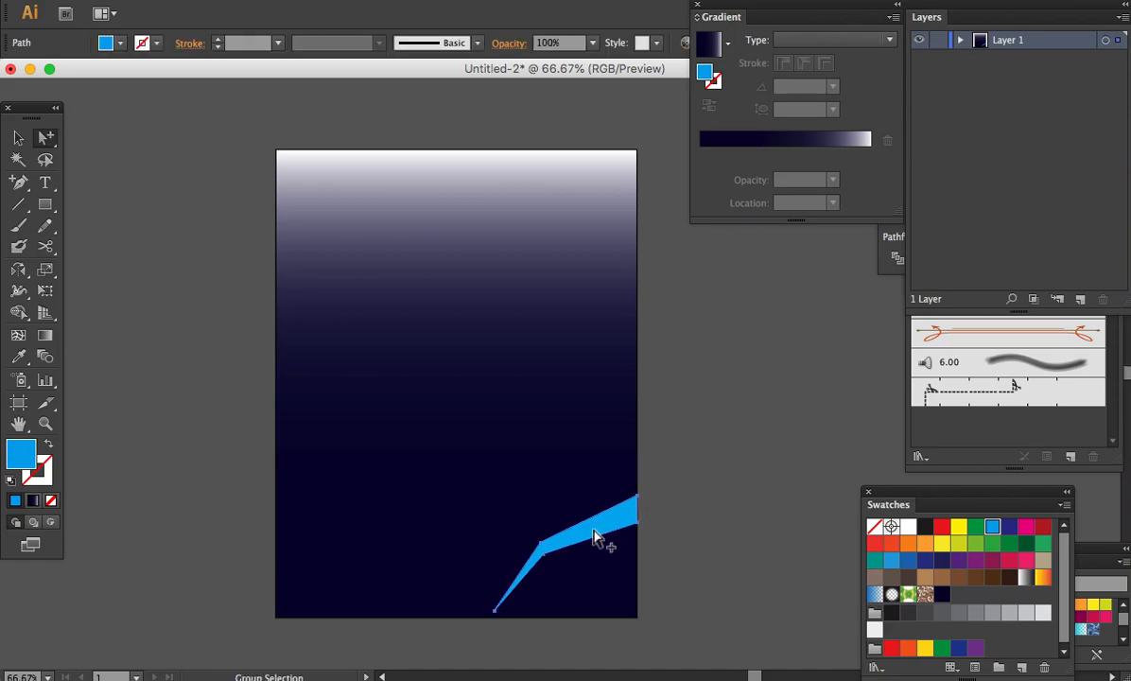
pyautogui.moveTo(594, 537); pyautogui.dragTo(613, 438)
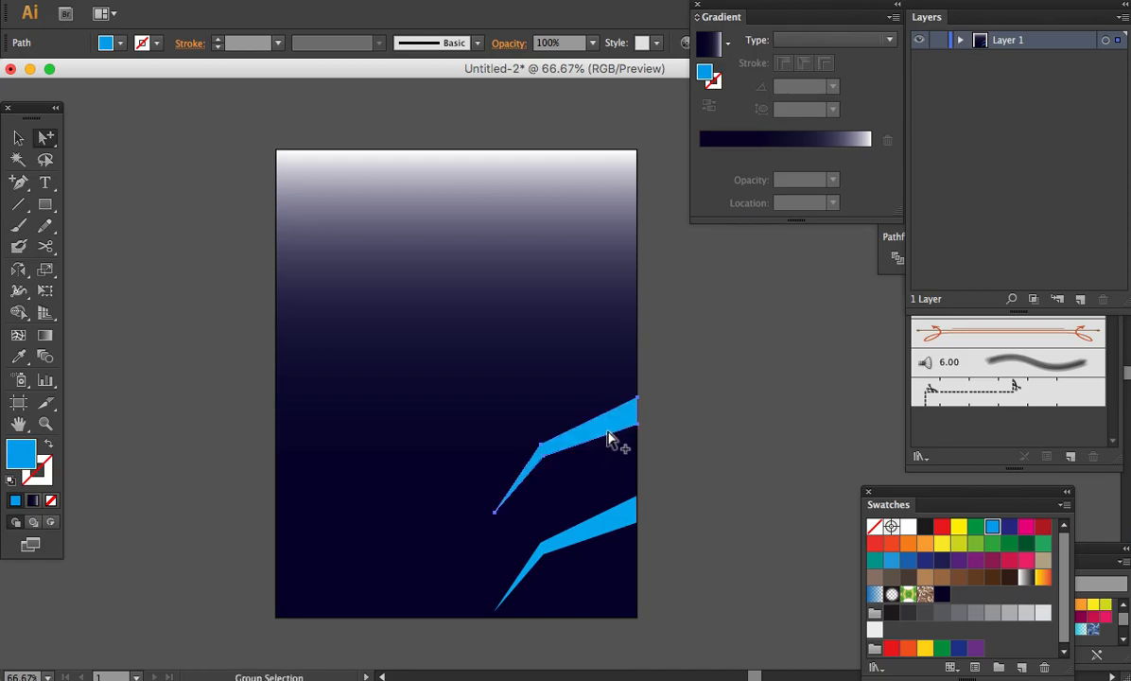
pyautogui.press('a')
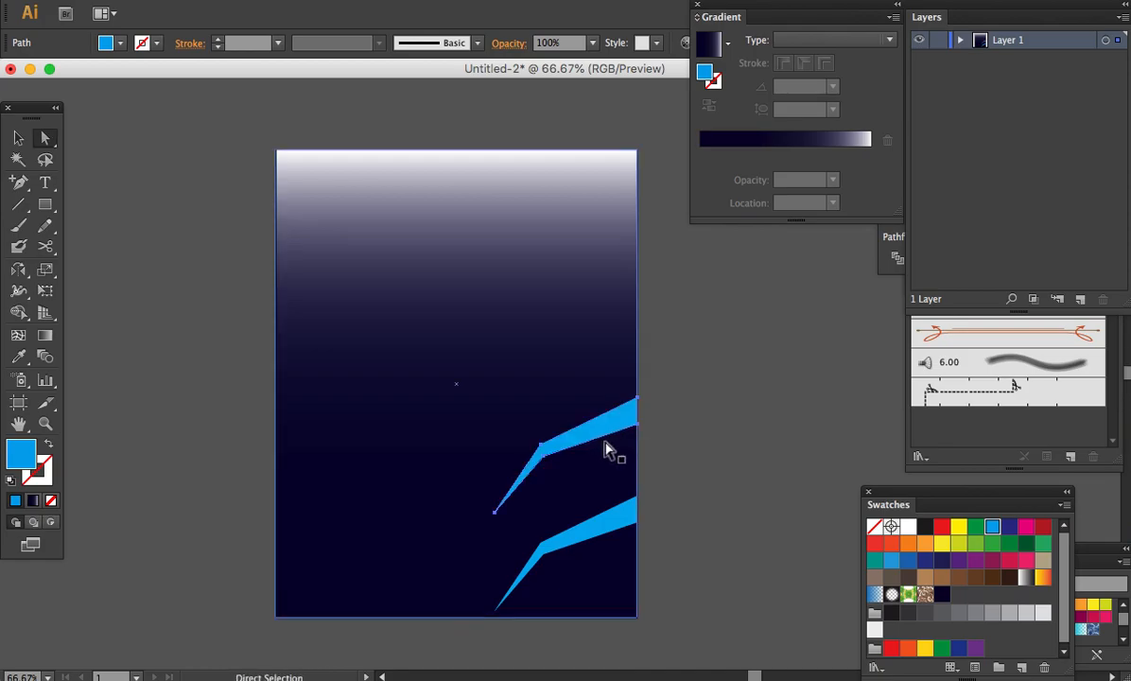
pyautogui.click(694, 442)
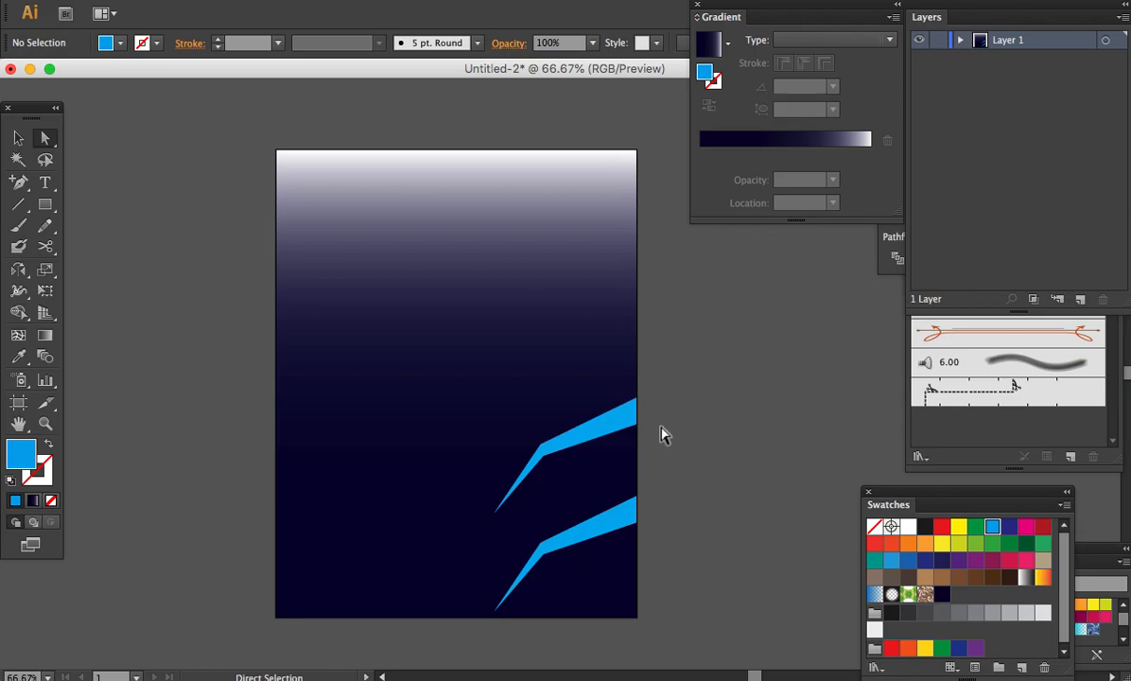
pyautogui.click(624, 422)
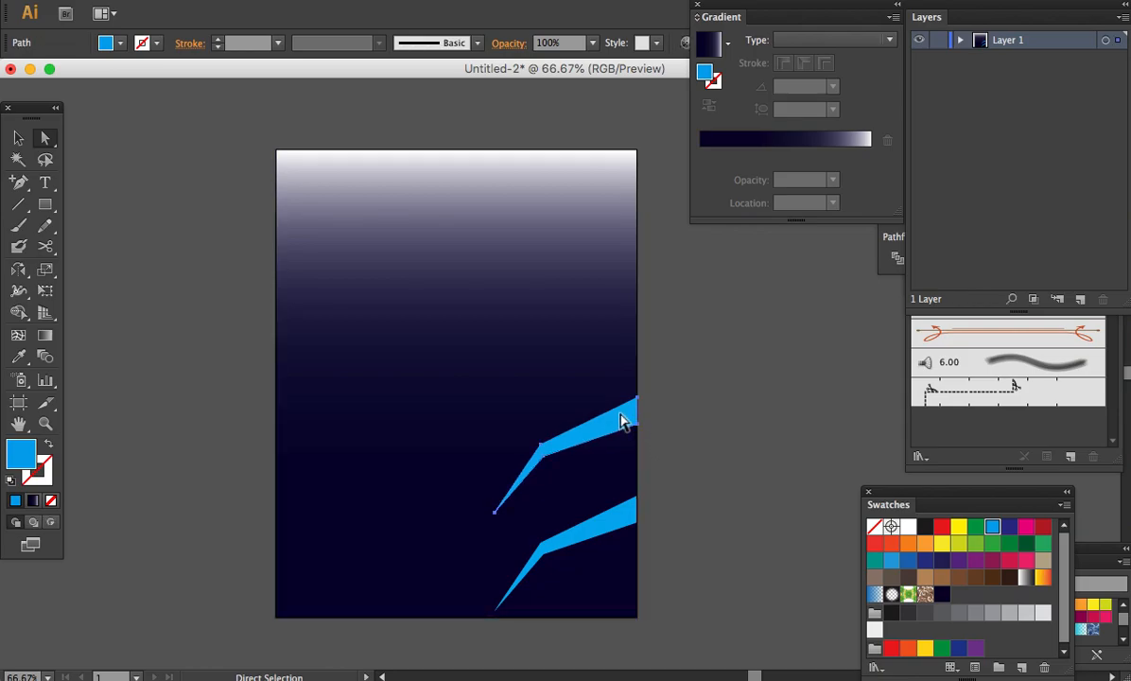
pyautogui.press('p')
pyautogui.click(591, 425)
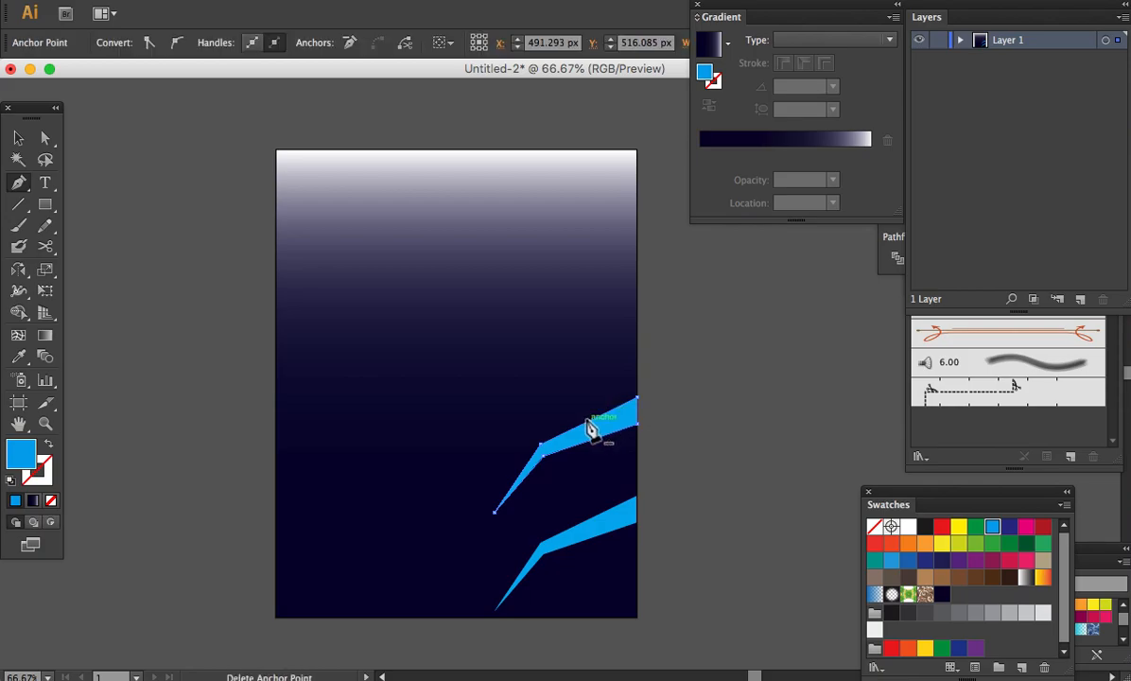
# - Duplicate the upper blue stripe slightly upward and repeat the duplication once to form three closely spaced stripes
pyautogui.moveTo(601, 435); pyautogui.dragTo(612, 403)
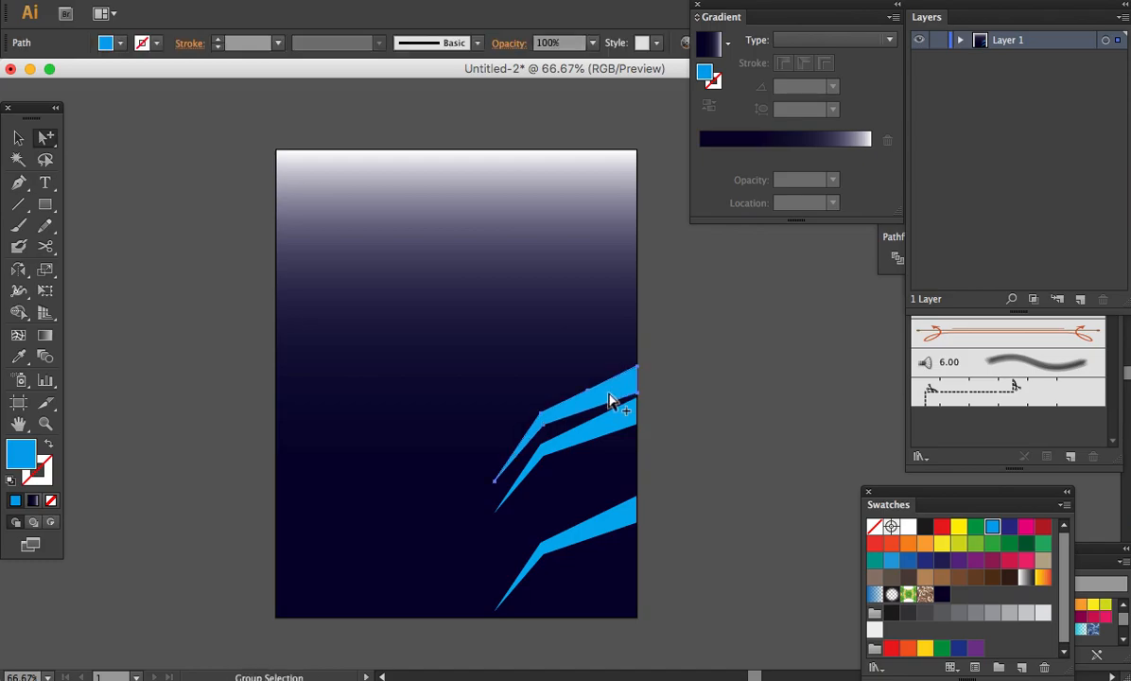
pyautogui.hotkey('ctrl', 'd')
pyautogui.click(677, 428)
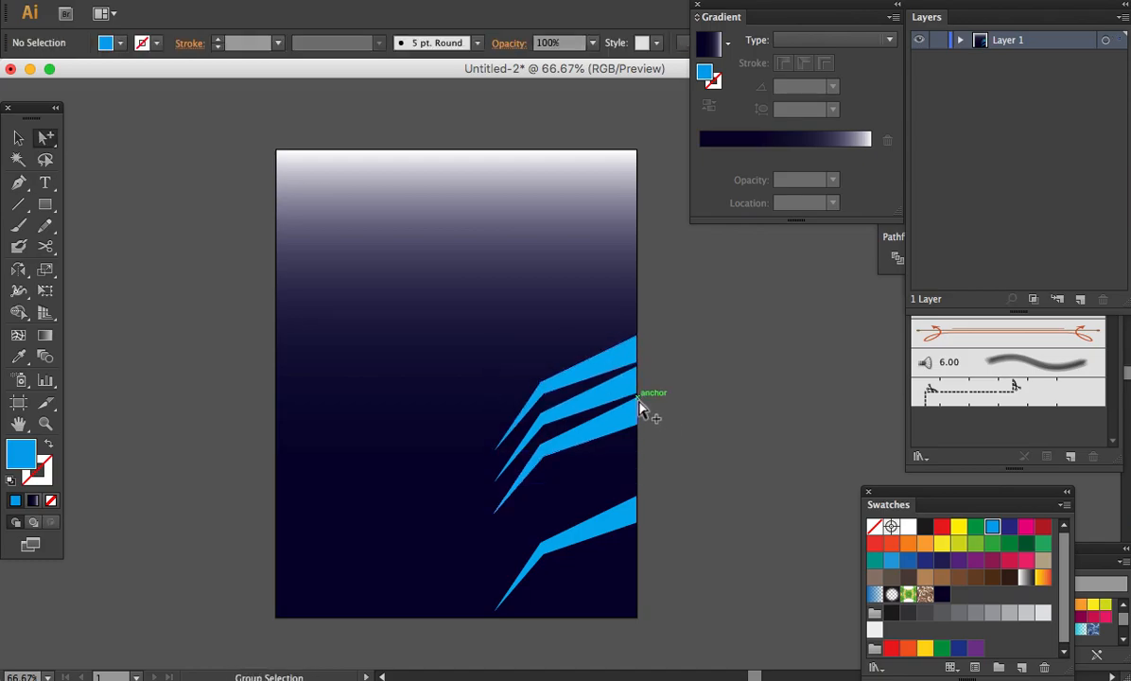
# - Copy a stripe to the artboard's upper right corner, rotate it steeper, and stretch its anchors into a large pointed spike
pyautogui.moveTo(635, 367); pyautogui.dragTo(652, 220)
pyautogui.press('r')
pyautogui.press('a')
pyautogui.moveTo(607, 174); pyautogui.dragTo(636, 138)
pyautogui.click(679, 307)
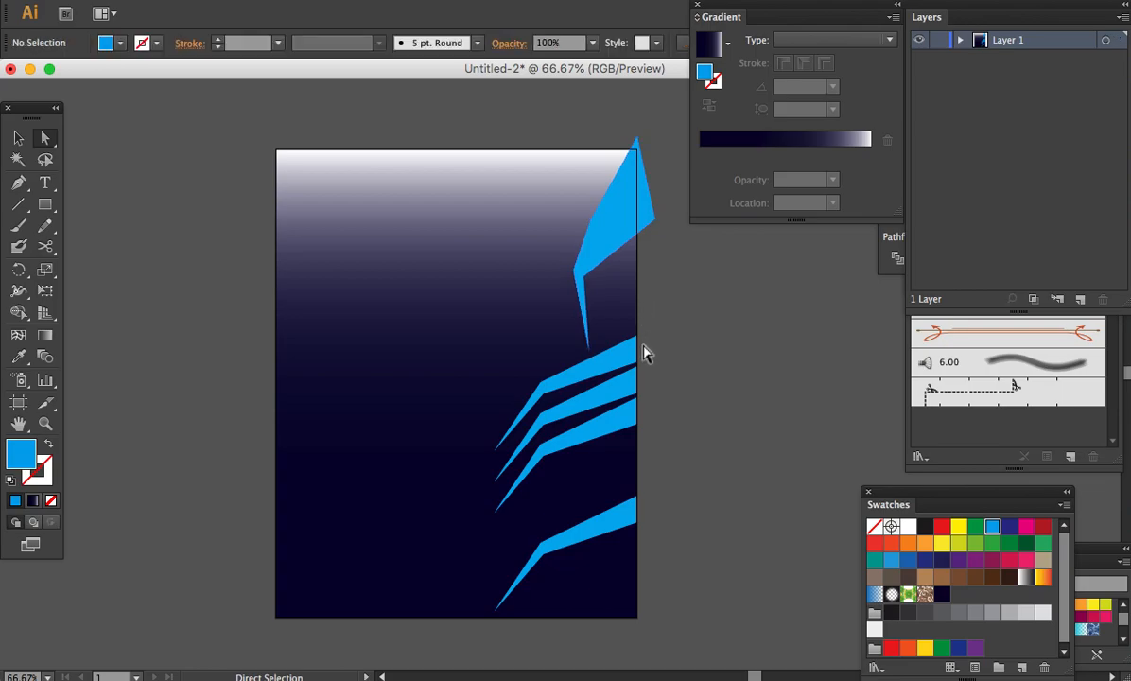
pyautogui.moveTo(589, 351); pyautogui.dragTo(539, 350)
pyautogui.click(694, 353)
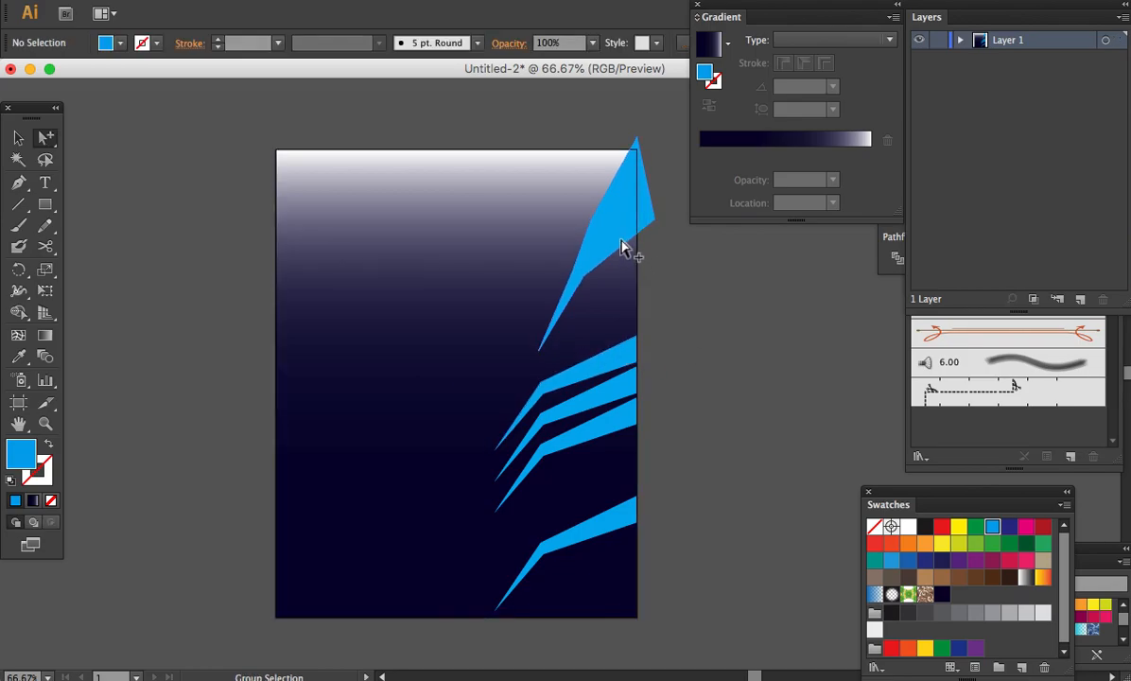
# - Duplicate the large spike about 20 px to the right, repeat the duplication once, and fill both copies with white
pyautogui.moveTo(621, 241); pyautogui.dragTo(635, 239)
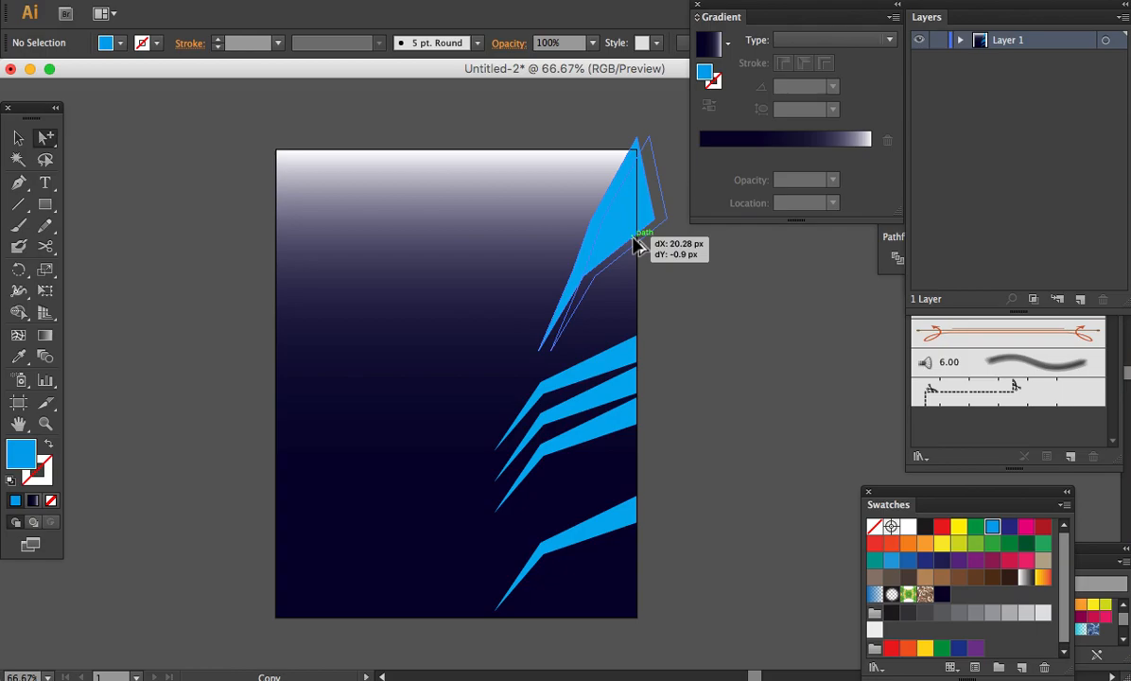
pyautogui.moveTo(636, 244); pyautogui.dragTo(636, 245)
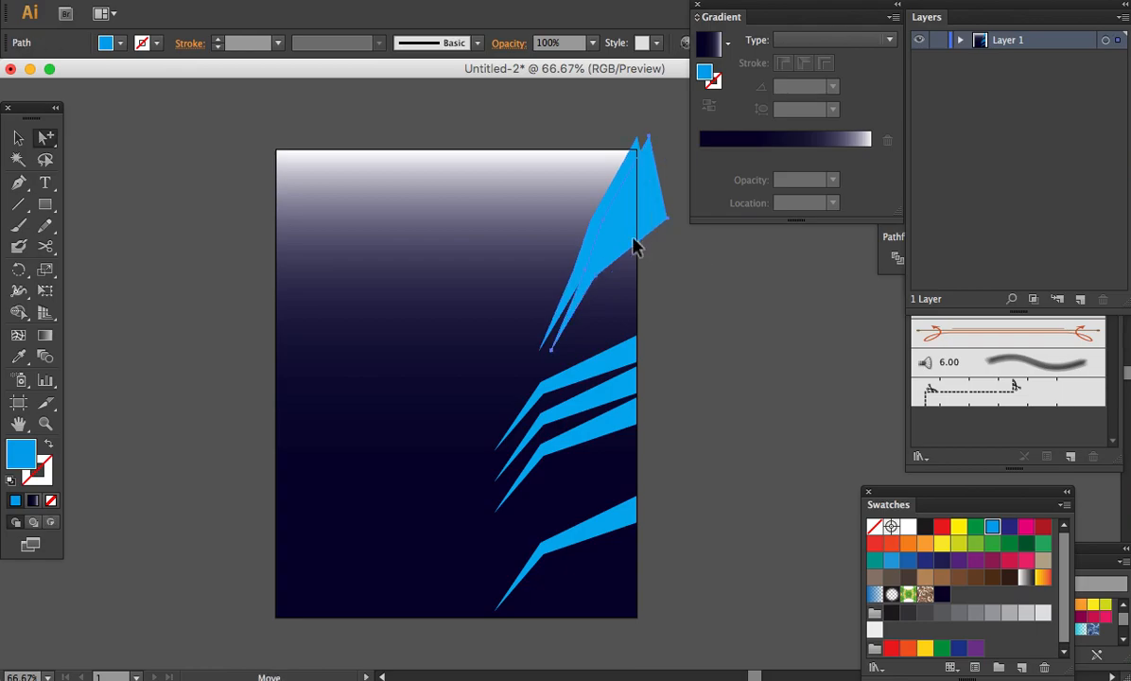
pyautogui.hotkey('ctrl', 'd')
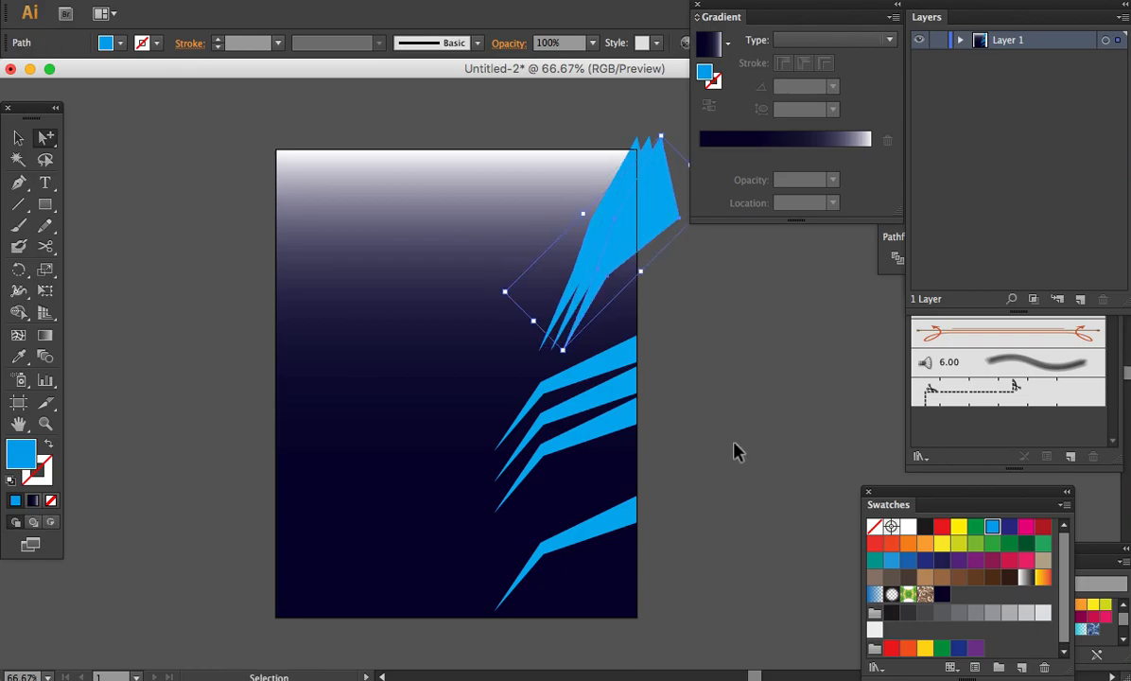
pyautogui.click(553, 312)
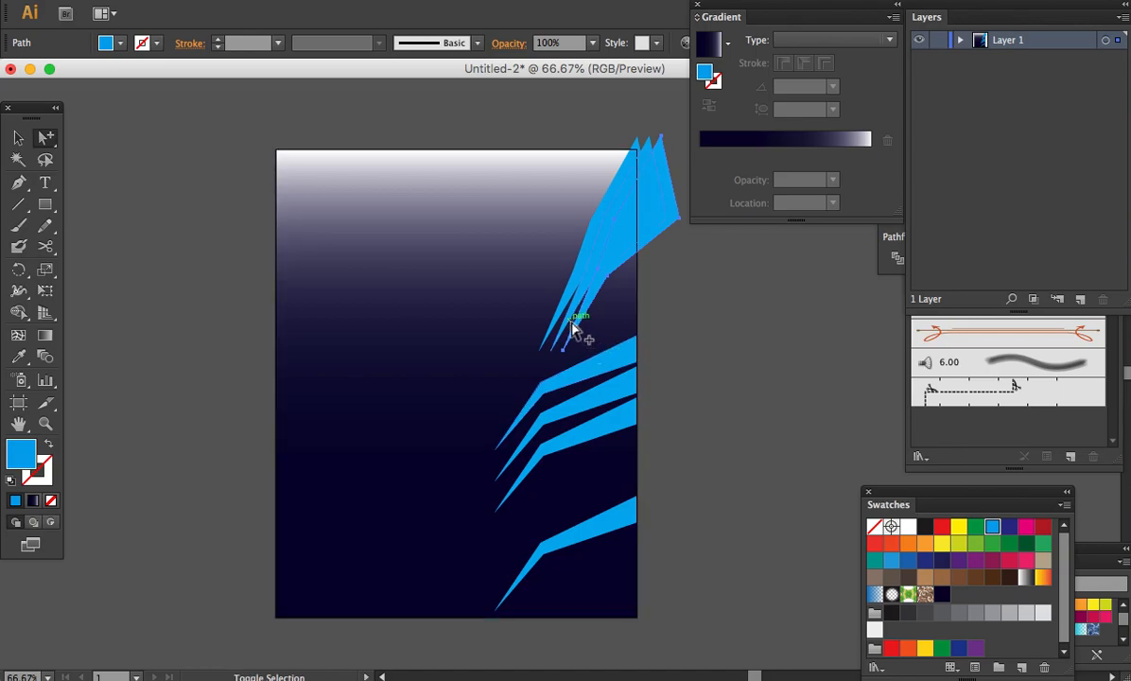
pyautogui.click(911, 528)
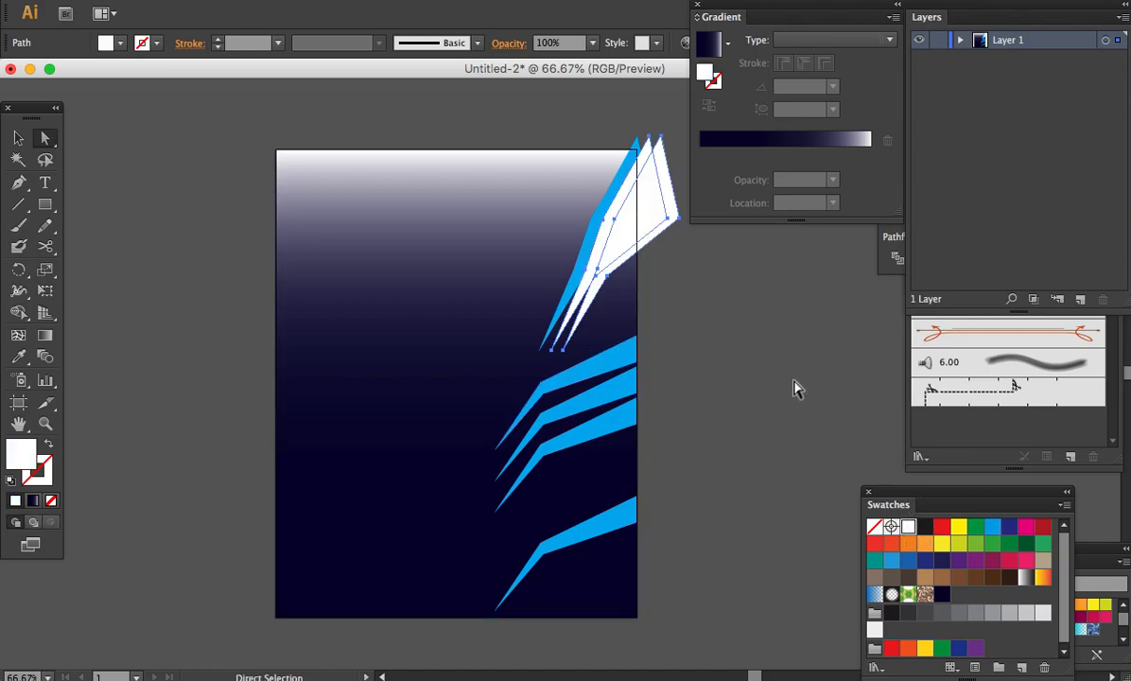
# - Cut the large blue spike and paste it in place in front of its two white copies
pyautogui.click(587, 260)
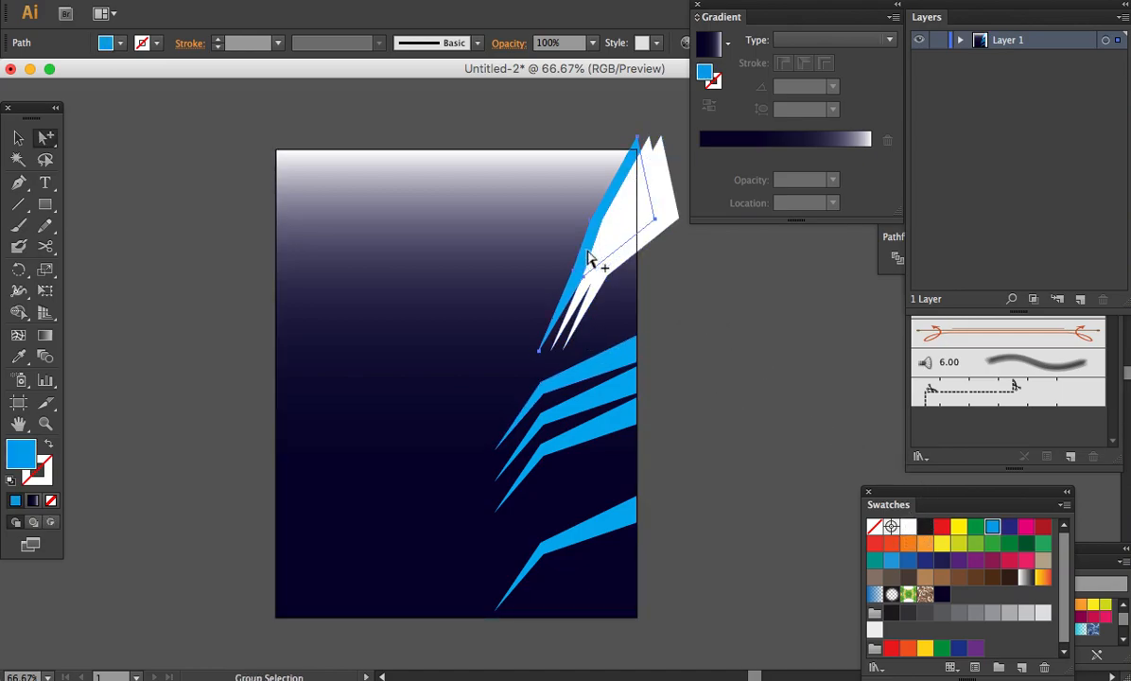
pyautogui.press('super+x')
pyautogui.press('super+f')
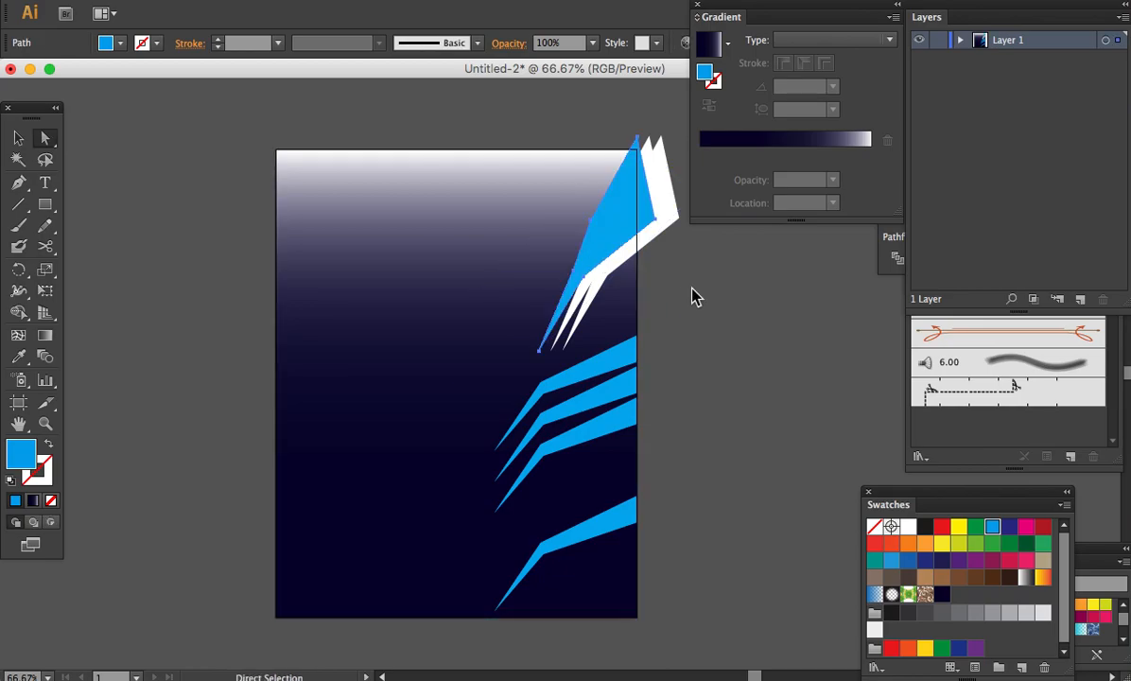
pyautogui.click(693, 296)
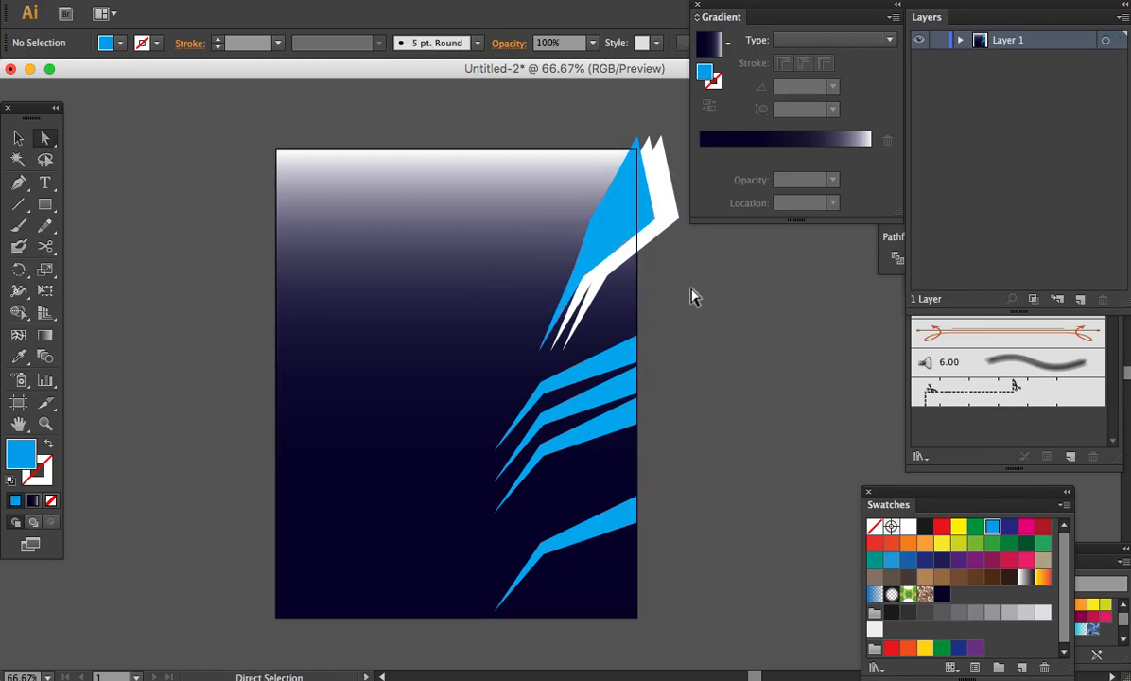
pyautogui.click(620, 248)
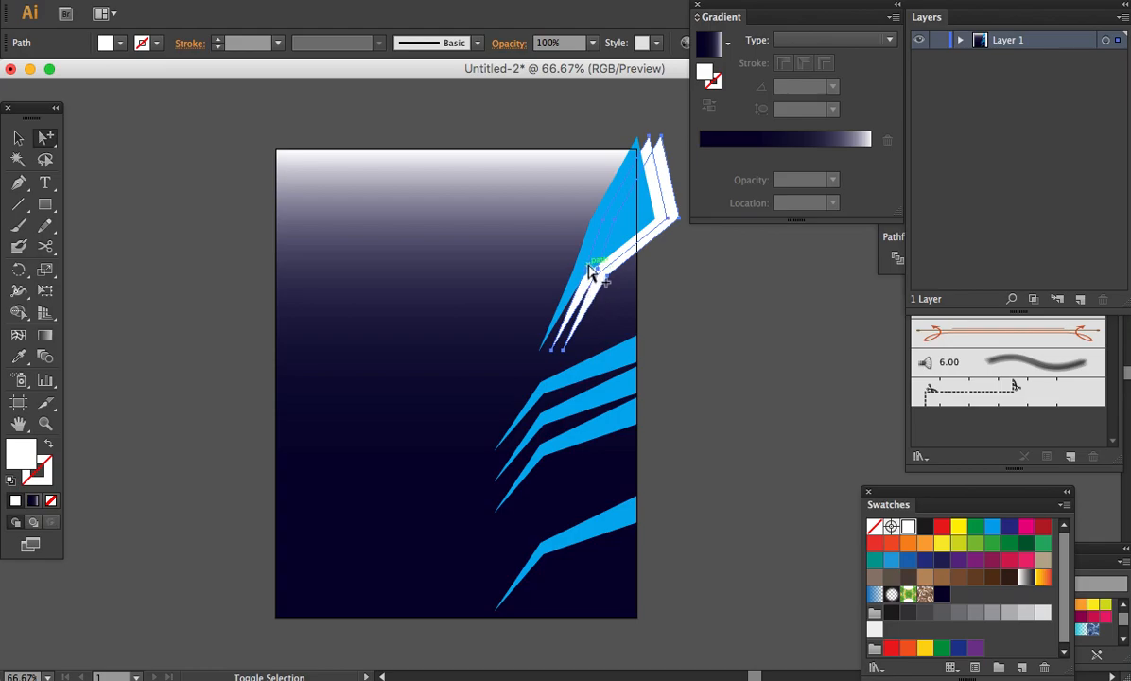
pyautogui.keyDown('shift'); pyautogui.click(620, 378); pyautogui.keyUp('shift')
pyautogui.keyDown('shift'); pyautogui.click(626, 402); pyautogui.keyUp('shift')
pyautogui.keyDown('shift'); pyautogui.click(629, 426); pyautogui.keyUp('shift')
pyautogui.keyDown('shift'); pyautogui.click(629, 523); pyautogui.keyUp('shift')
pyautogui.press('Delete')
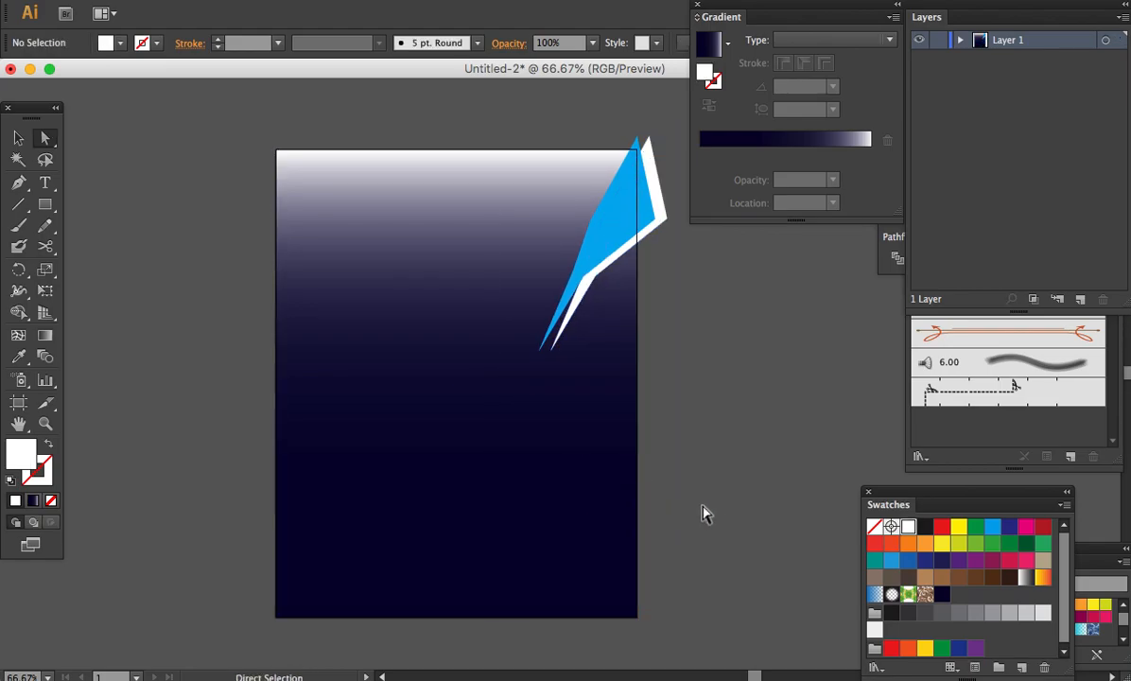
pyautogui.press('super+z')
pyautogui.click(694, 331)
# - Select all the spikes and stripes and cut them, leaving only the gradient background
pyautogui.press('v')
pyautogui.moveTo(713, 471); pyautogui.dragTo(636, 208)
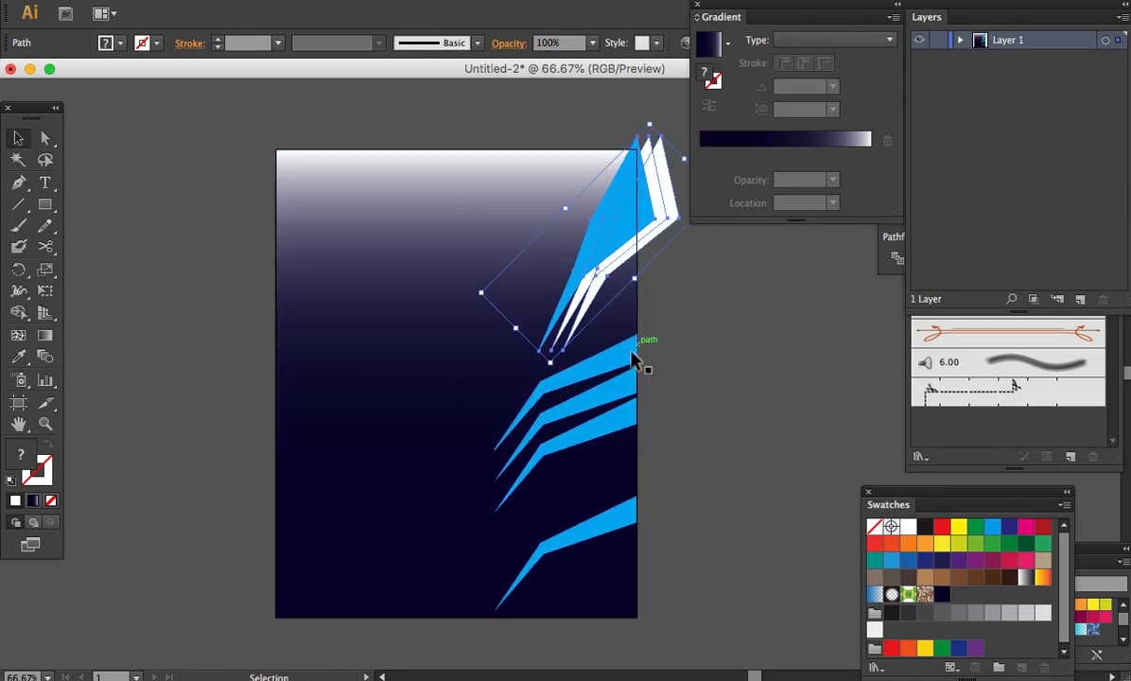
pyautogui.keyDown('shift'); pyautogui.click(629, 434); pyautogui.keyUp('shift')
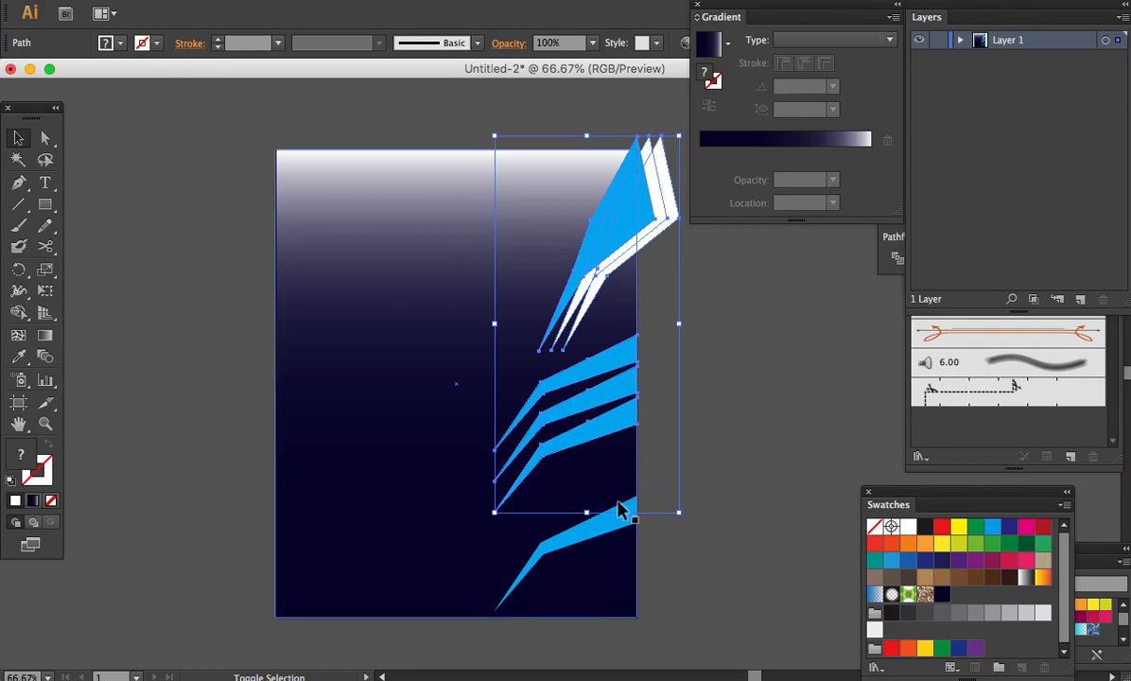
pyautogui.keyDown('shift'); pyautogui.click(601, 531); pyautogui.keyUp('shift')
pyautogui.press('Delete')
pyautogui.press('a')
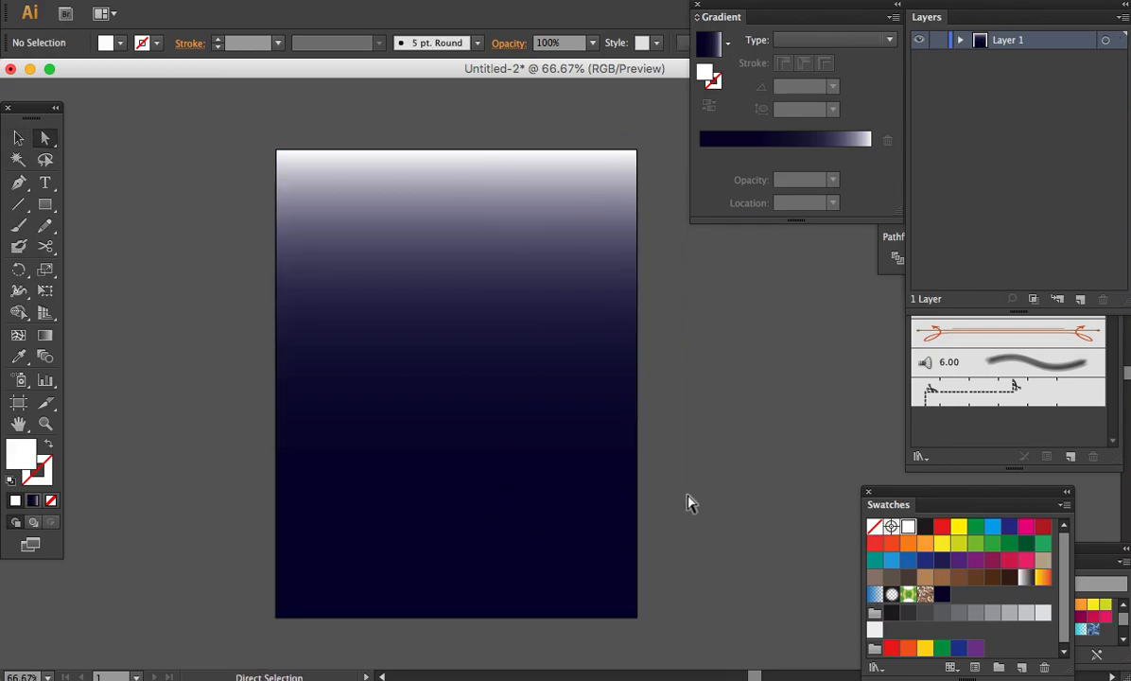
# - Set the gradient background rectangle to Draw Inside and paste the cut spikes and stripes within it at their original position
pyautogui.keyDown('alt'); pyautogui.click(585, 479); pyautogui.keyUp('alt')
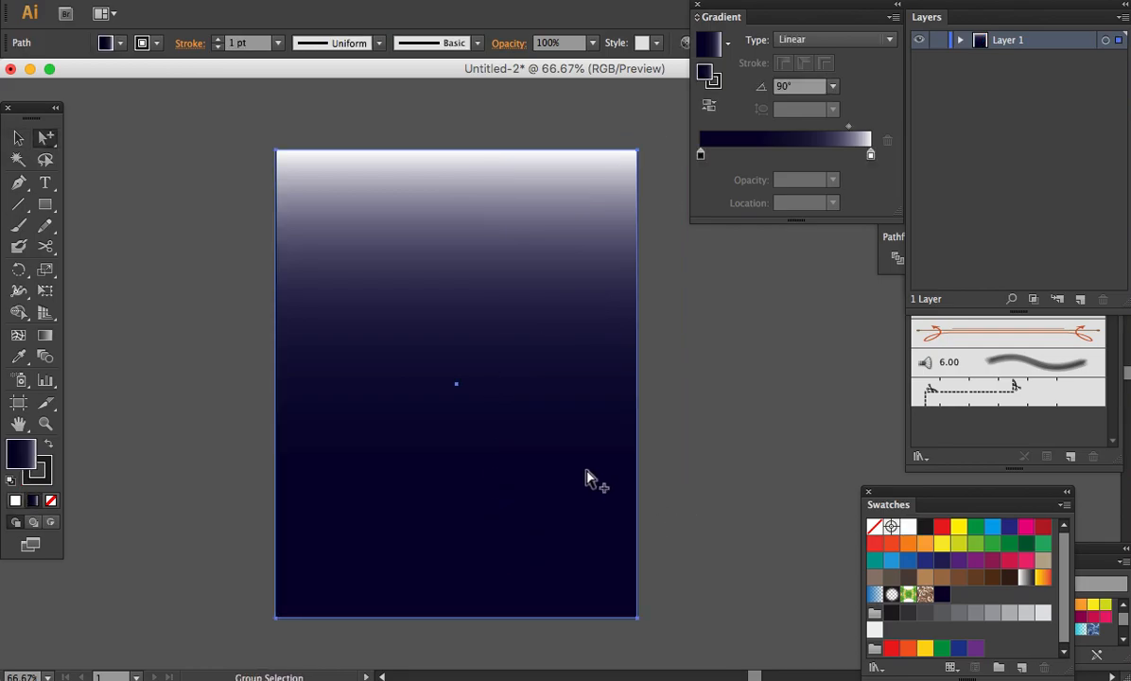
pyautogui.click(54, 522)
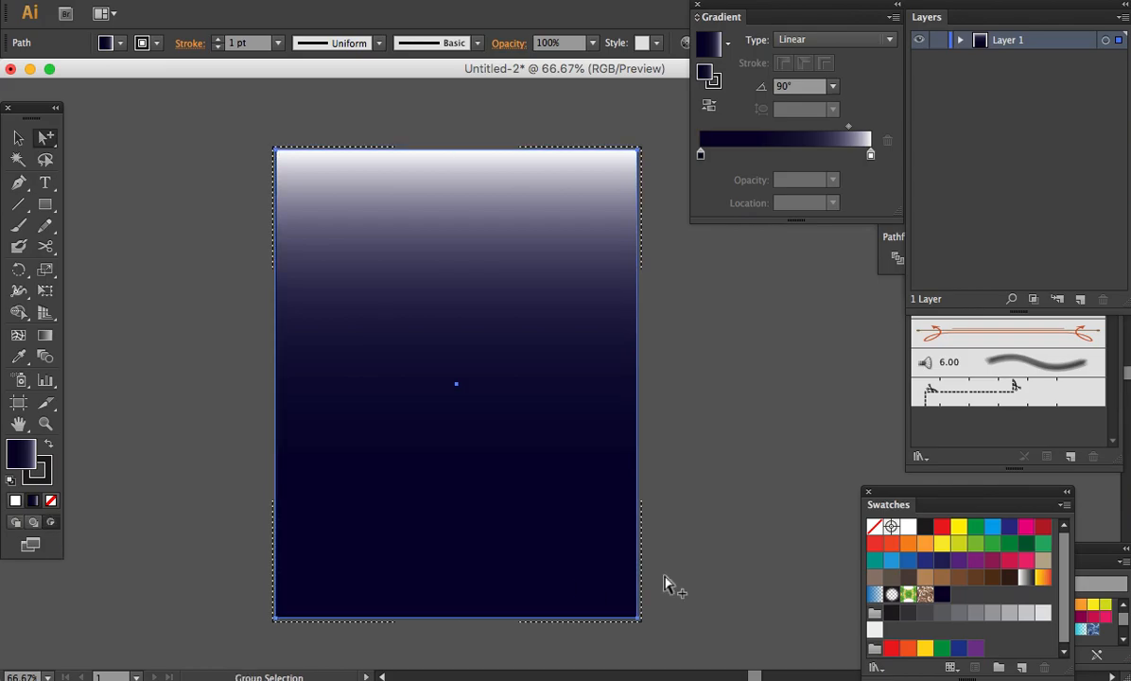
pyautogui.press('super')
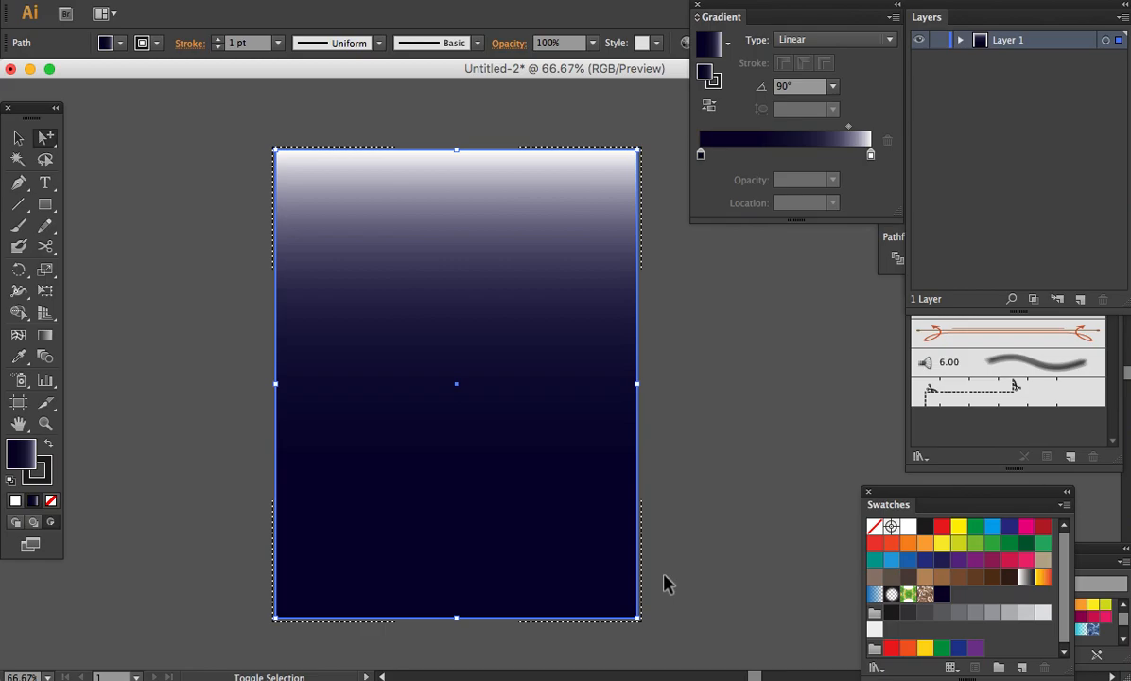
pyautogui.press('super+v')
pyautogui.click(712, 473)
pyautogui.press('alt')
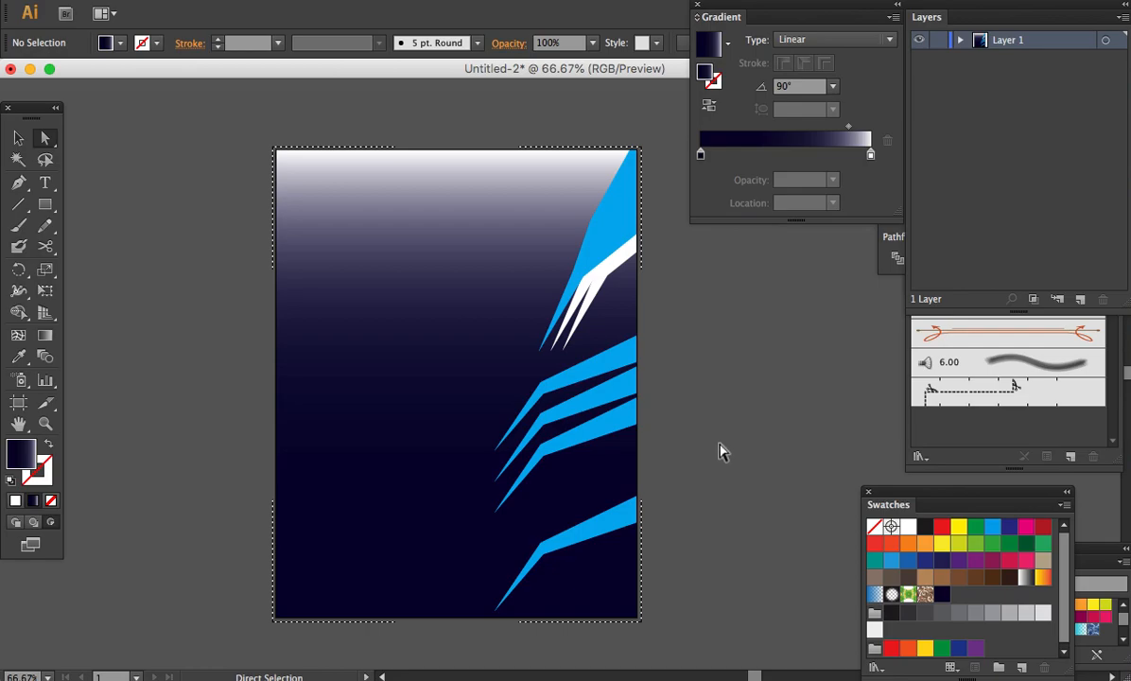
# - Isolate the clipped group, select all its spikes and stripes, and duplicate them horizontally onto the left half of the artboard
pyautogui.press('alt')
pyautogui.press('v')
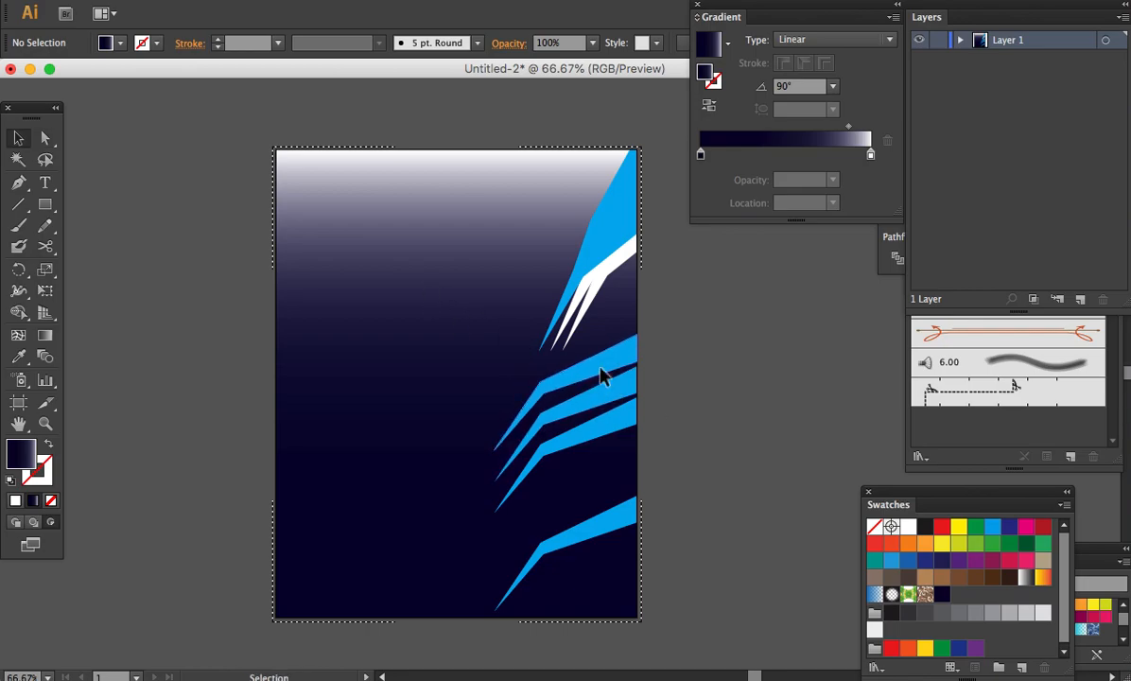
pyautogui.doubleClick(600, 378)
pyautogui.click(601, 376)
pyautogui.keyDown('shift'); pyautogui.click(614, 244); pyautogui.keyUp('shift')
pyautogui.press('a')
pyautogui.click(478, 195)
pyautogui.press('v')
pyautogui.moveTo(478, 236); pyautogui.dragTo(588, 566)
pyautogui.click(588, 565)
pyautogui.hotkey('ctrl', 'a')
pyautogui.moveTo(608, 523); pyautogui.dragTo(367, 529)
# - Reflect the duplicated shapes across the vertical axis and align them with the artboard's left edge
pyautogui.press('o')
pyautogui.press('Return')
pyautogui.press('Return')
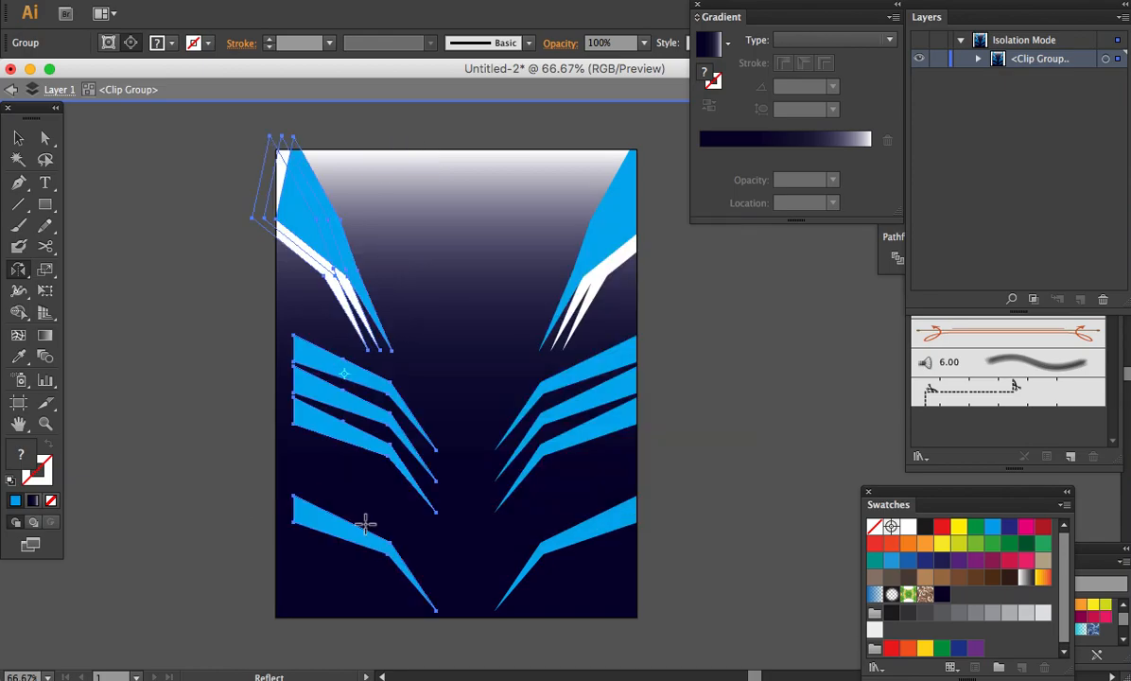
pyautogui.press('v')
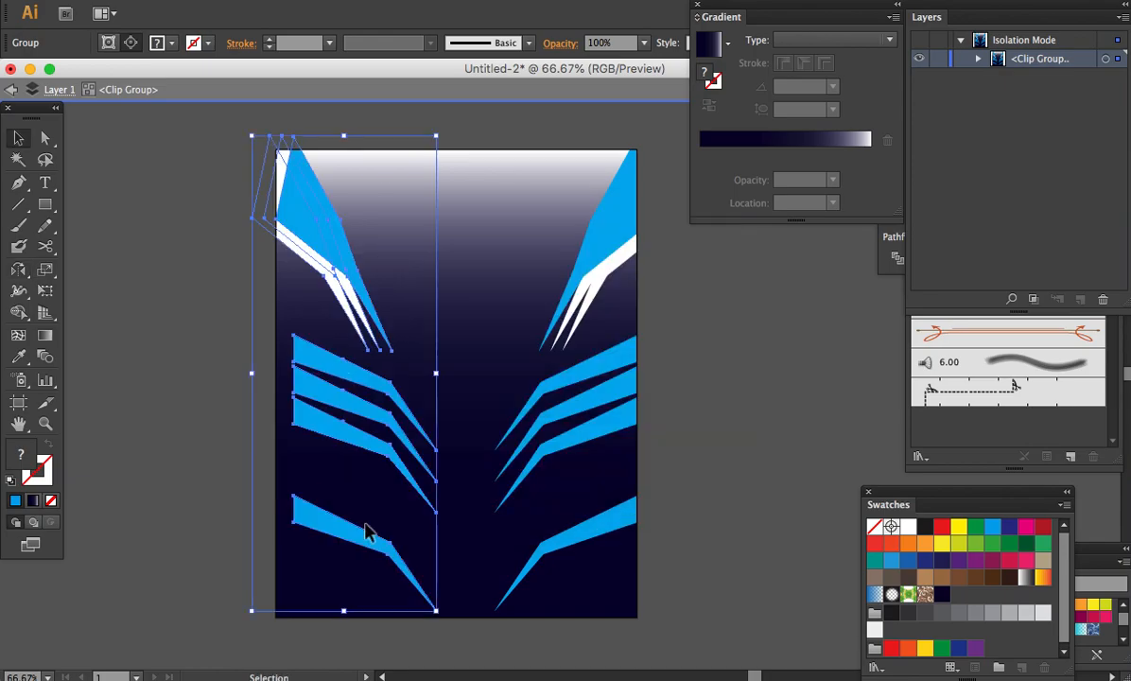
pyautogui.moveTo(344, 535); pyautogui.dragTo(325, 535)
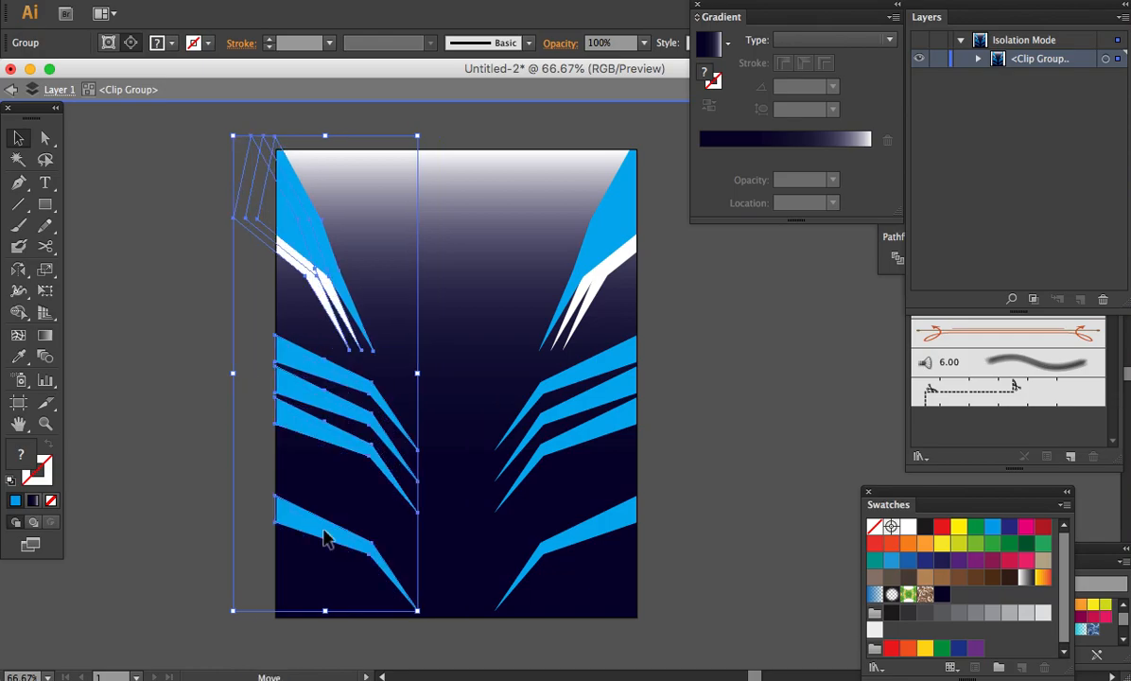
pyautogui.click(704, 515)
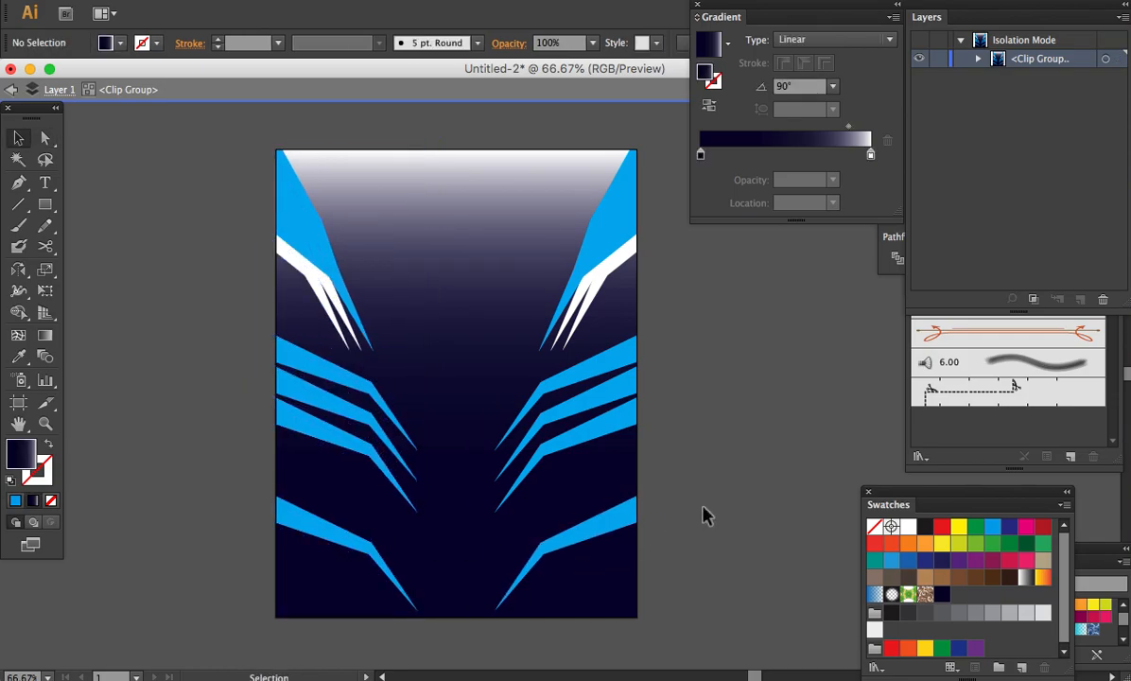
# - Draw a wide V-shaped path with the Pen tool across the artboard's top edge, its point at about X 306, Y 93 px
pyautogui.press('a')
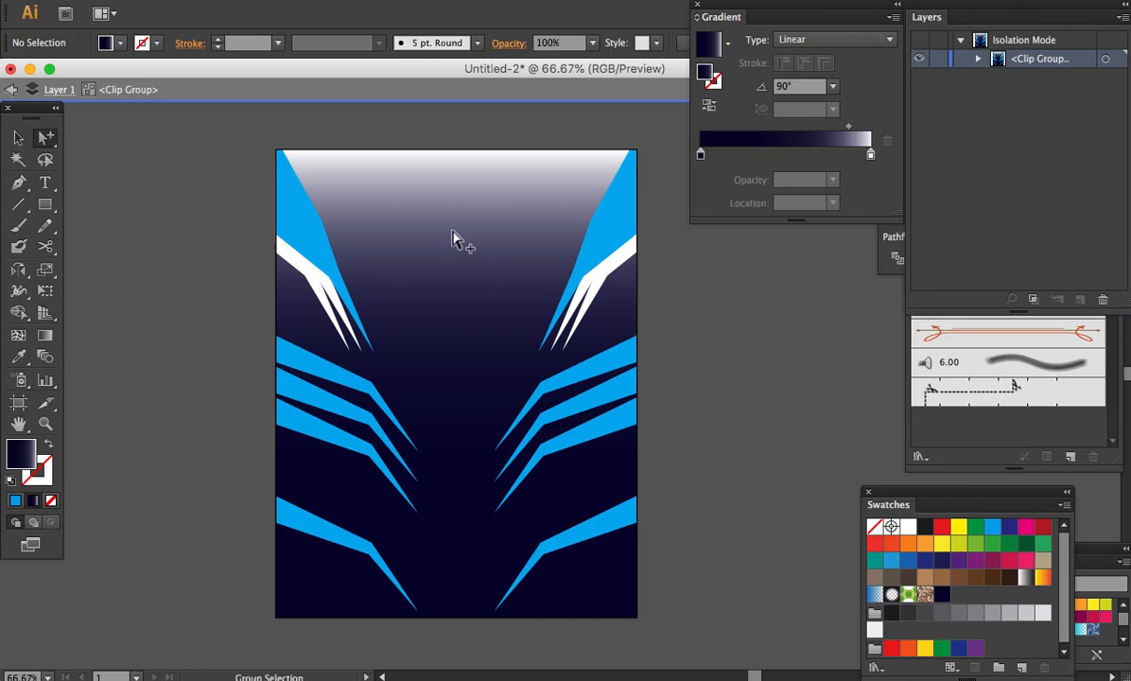
pyautogui.press('alt')
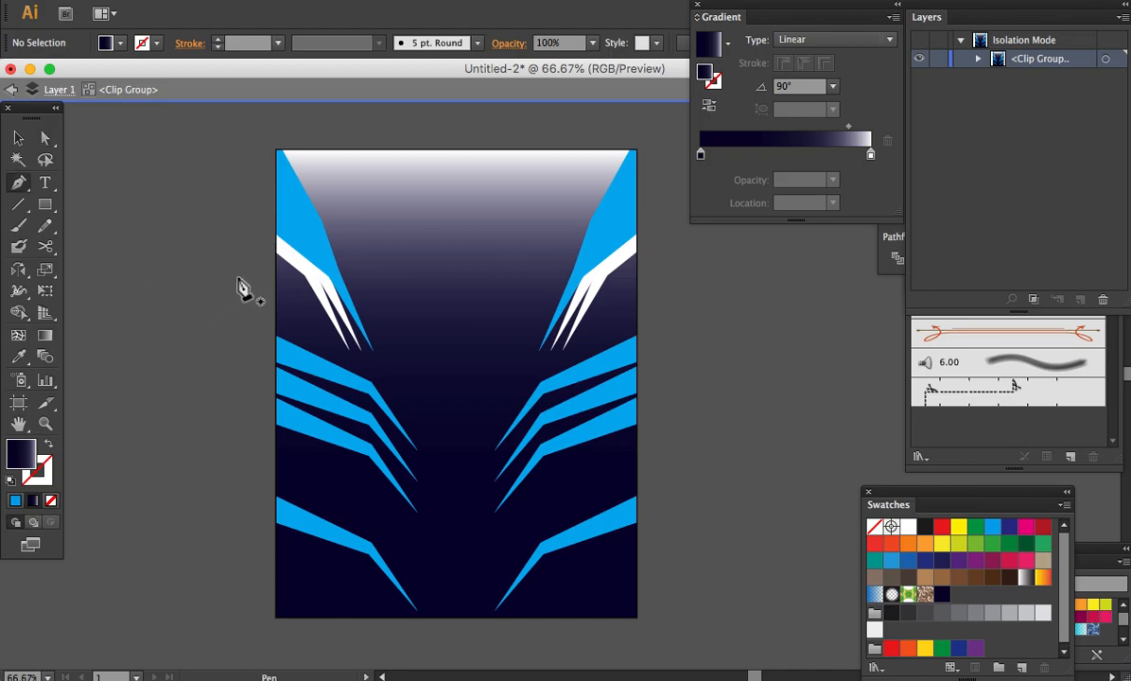
pyautogui.press('v')
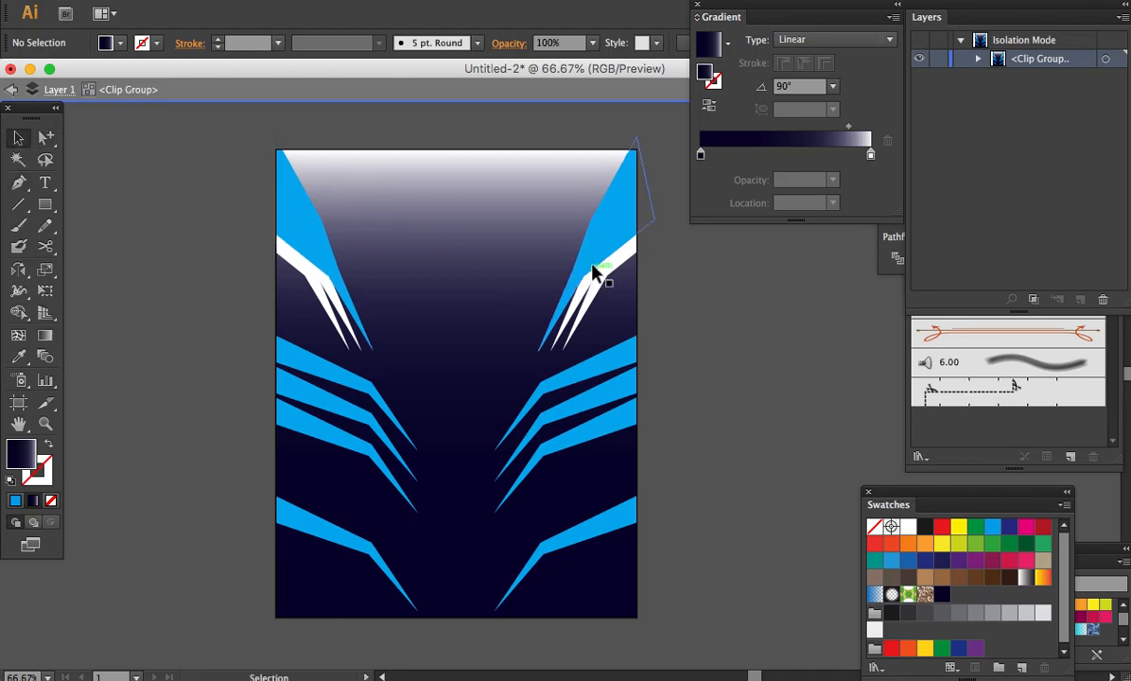
pyautogui.press('p')
pyautogui.click(251, 150)
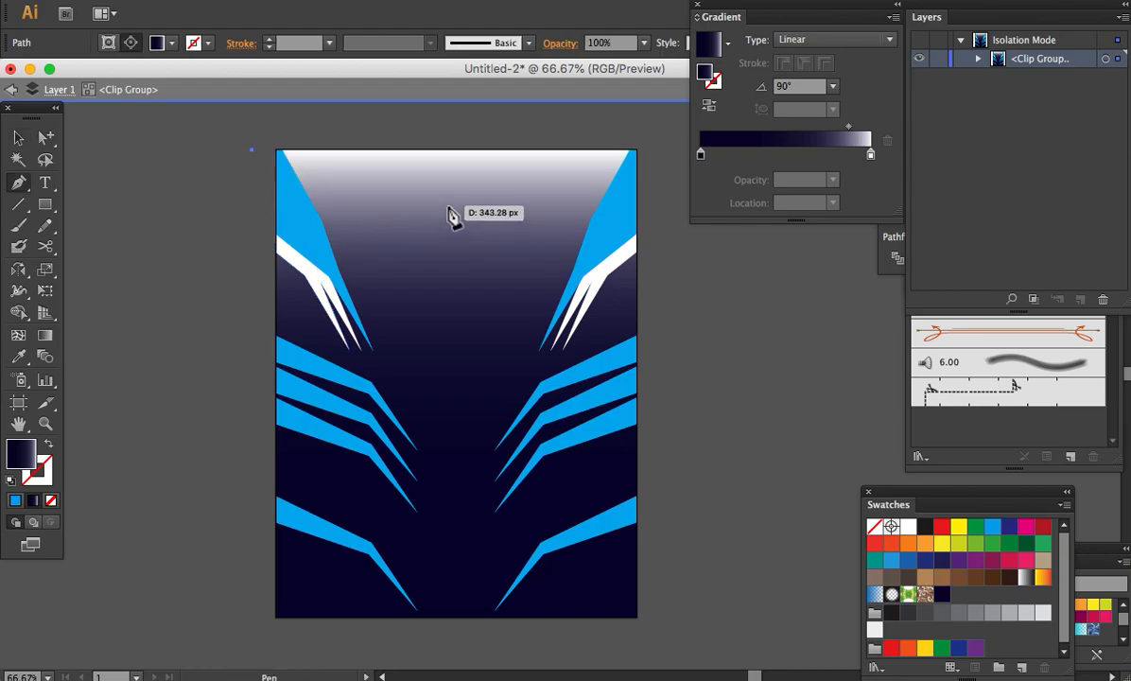
pyautogui.click(458, 205)
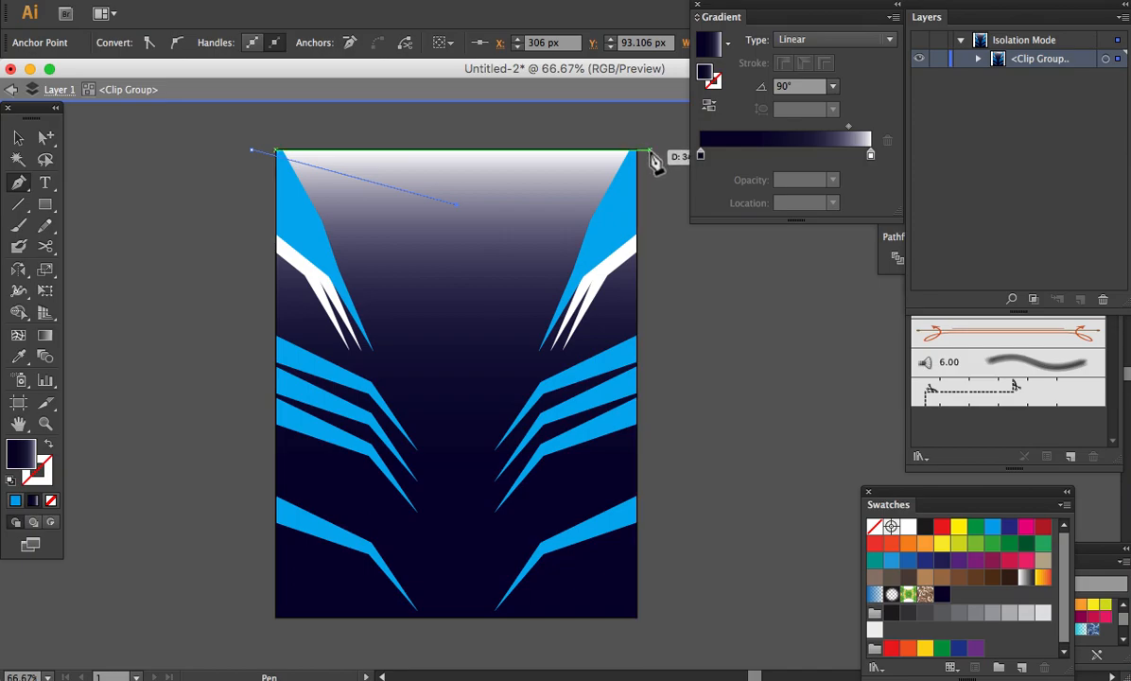
pyautogui.click(656, 151)
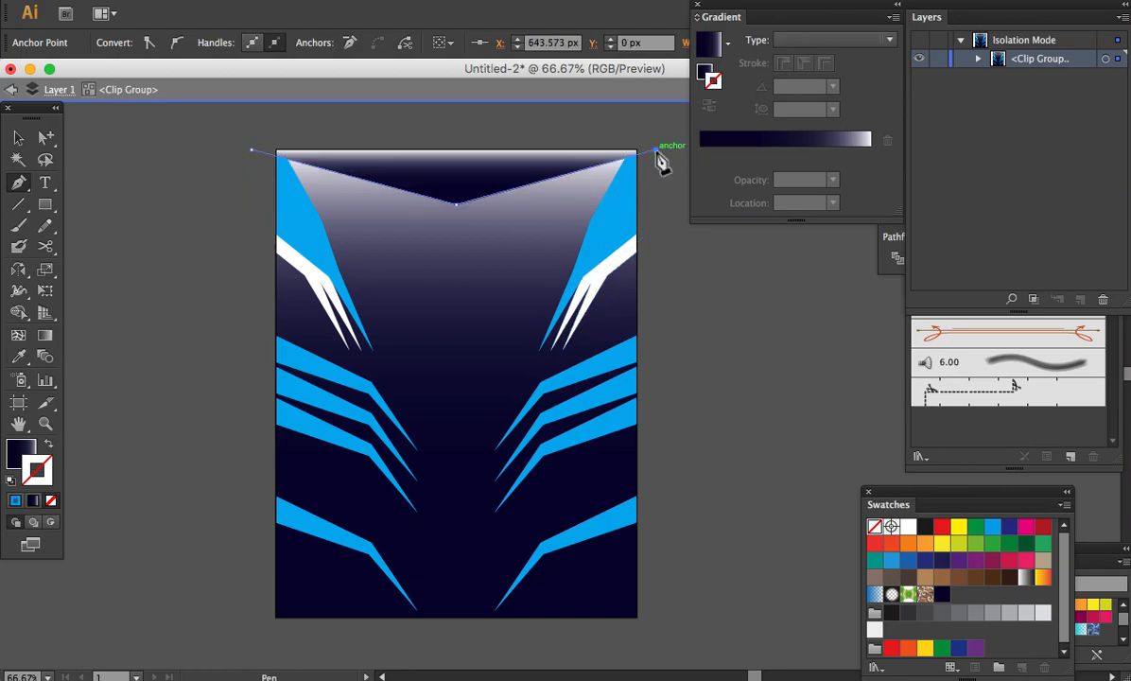
# - Remove the V-shaped path's fill and give it a white stroke
pyautogui.press('.')
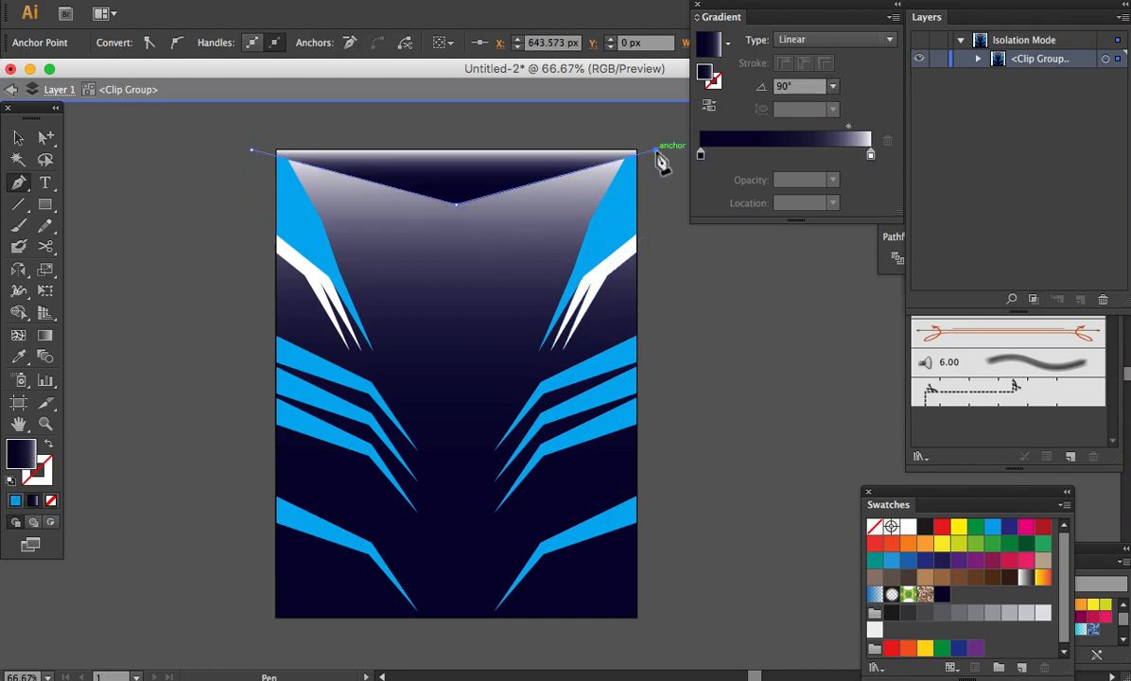
pyautogui.press('/')
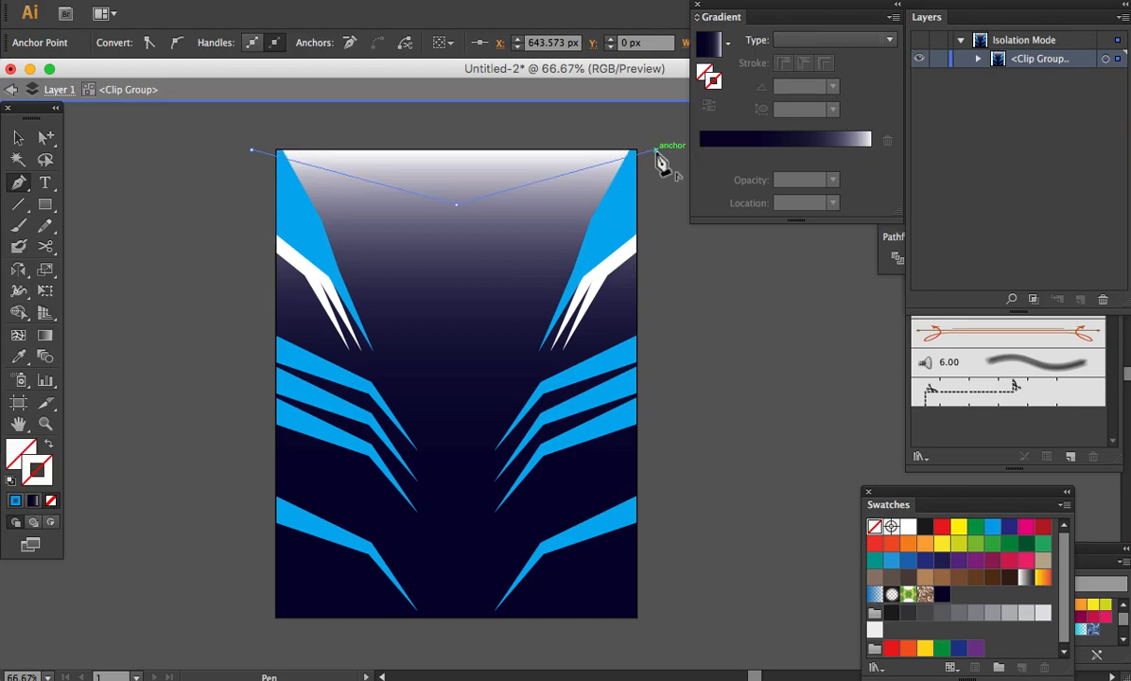
pyautogui.click(908, 527)
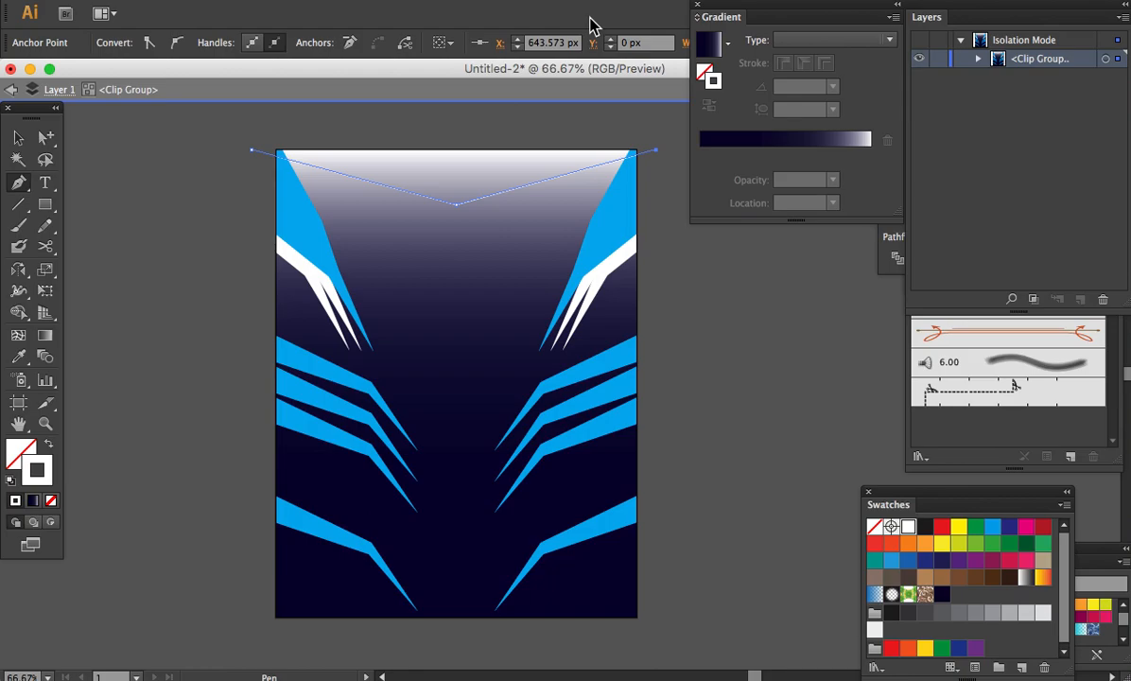
# - Move the gradient settings aside, display the stroke settings, and switch to the Selection tool with the V-shaped path selected
pyautogui.moveTo(700, 17); pyautogui.dragTo(832, 68)
pyautogui.click(709, 16)
pyautogui.click(697, 5)
pyautogui.click(1069, 171)
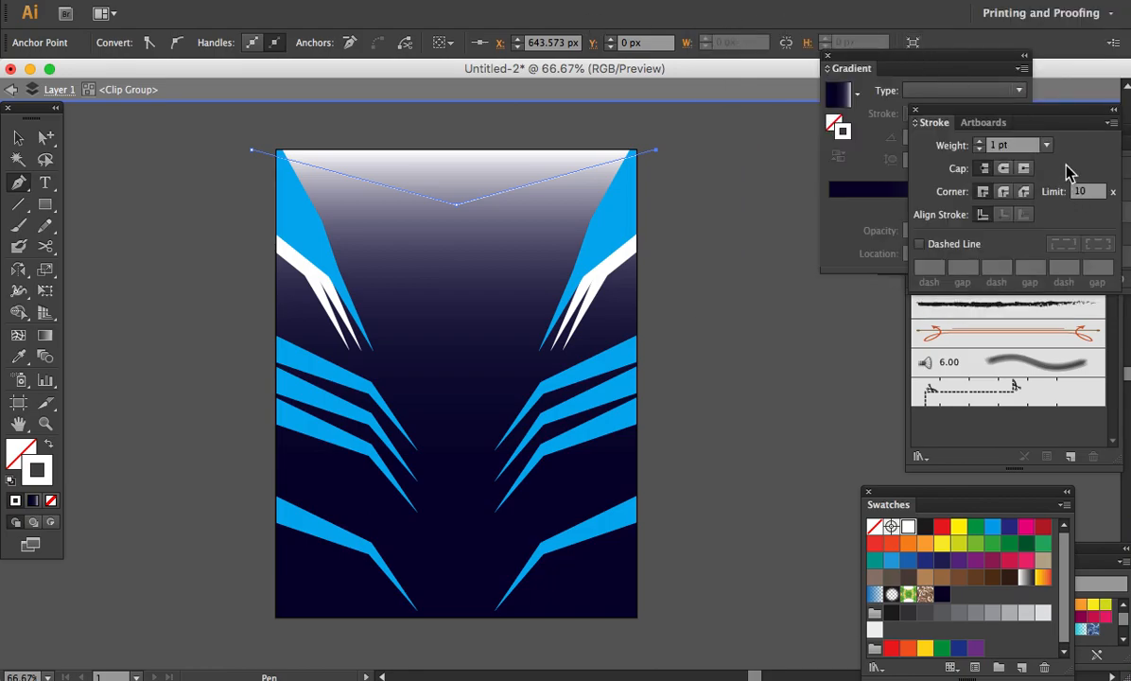
pyautogui.press('v')
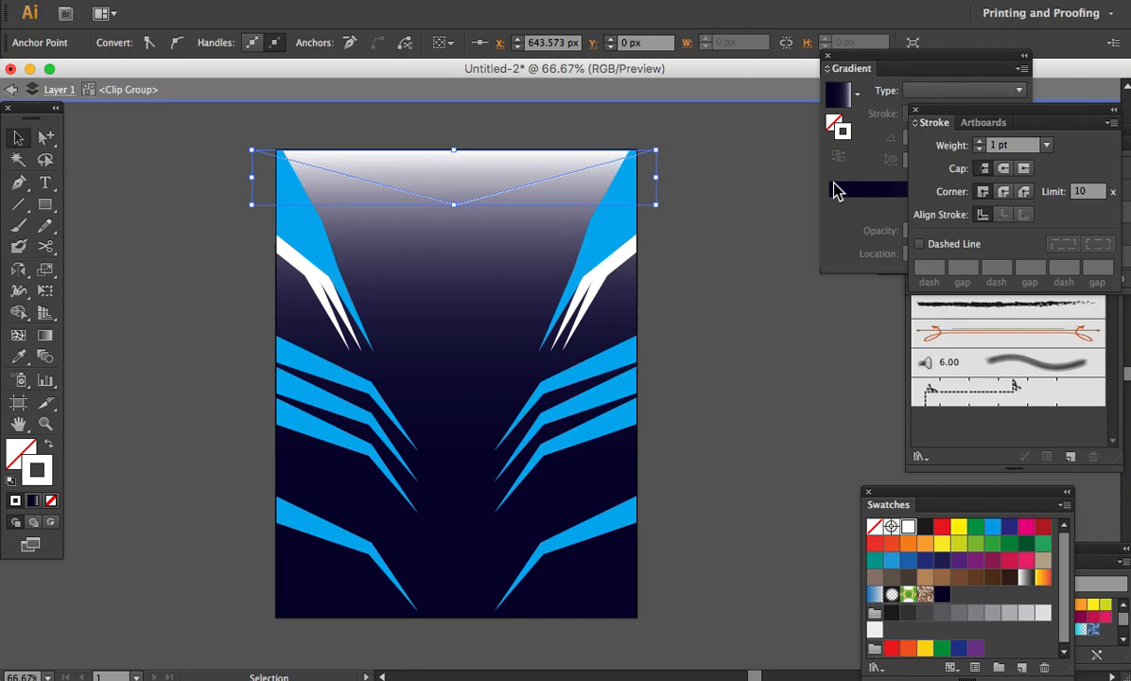
pyautogui.click(476, 3)
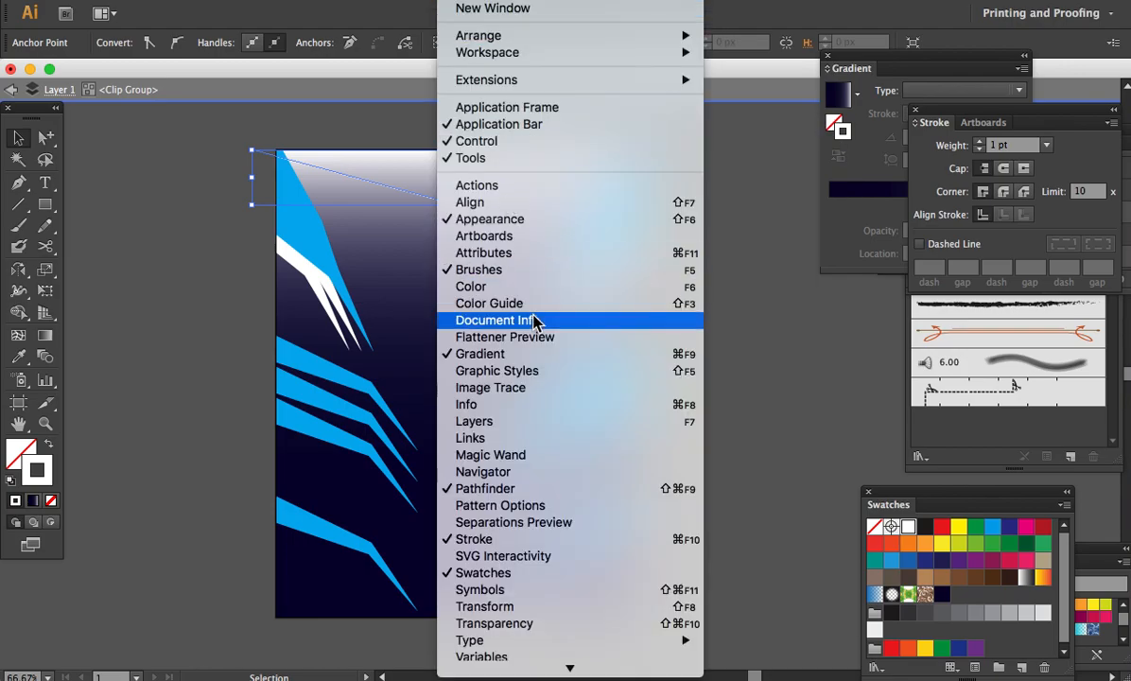
pyautogui.click(563, 544)
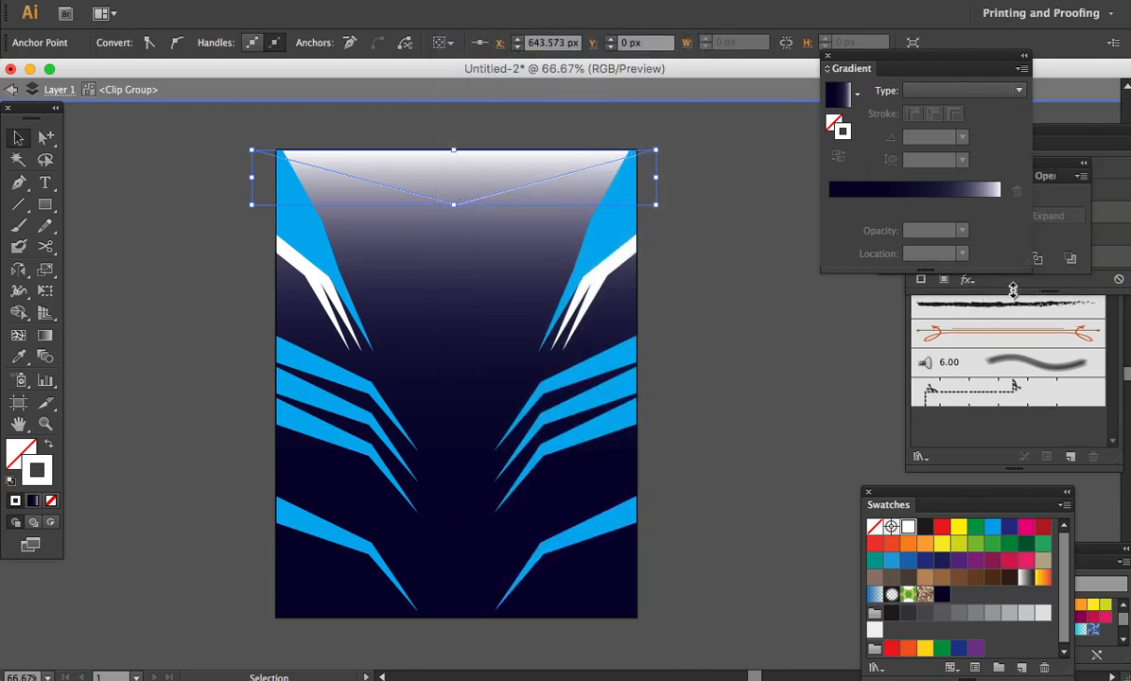
pyautogui.click(452, 4)
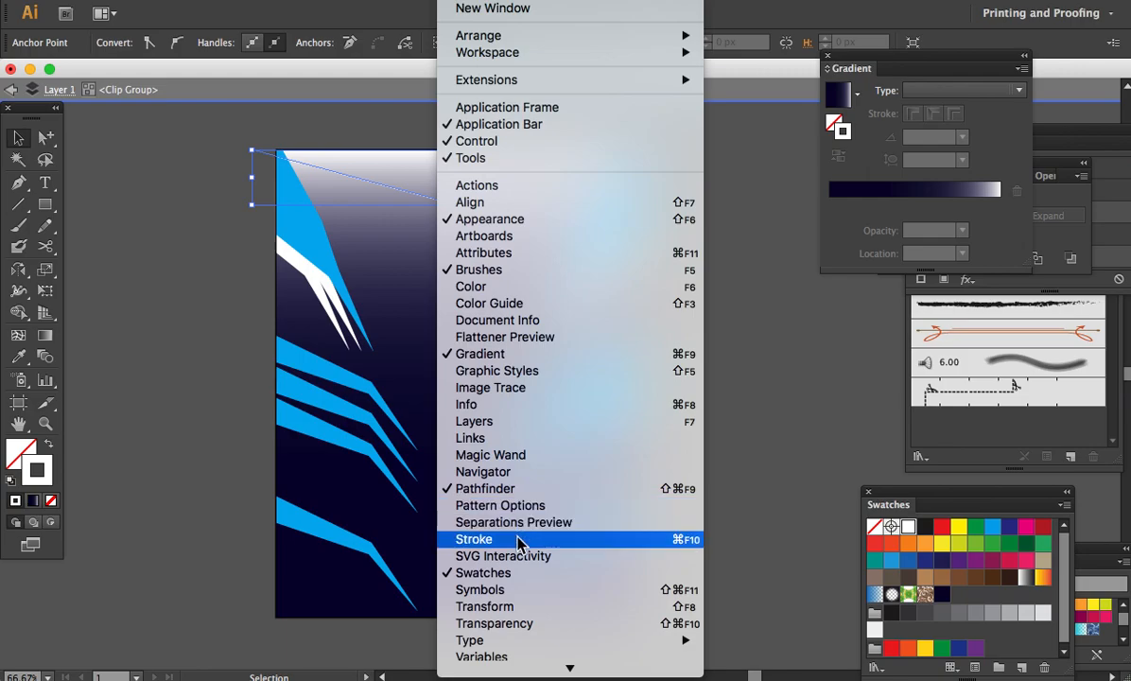
pyautogui.click(697, 539)
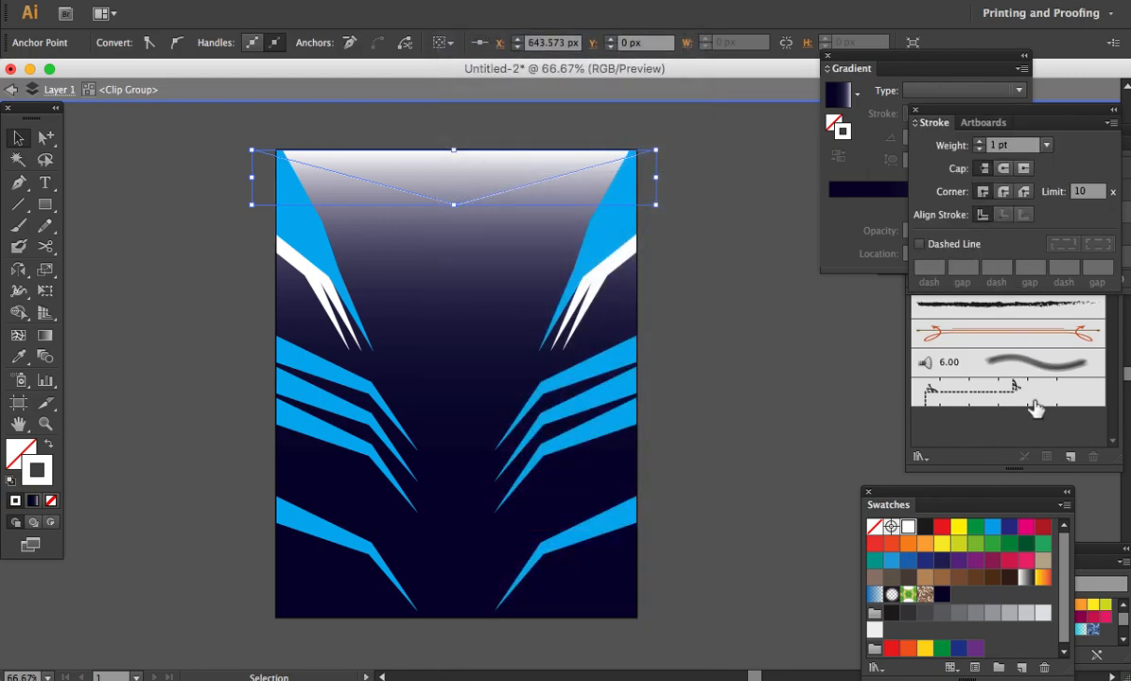
# - Dock the stroke and artboard settings beneath the gradient settings and bring the Pathfinder options to the front
pyautogui.click(477, 4)
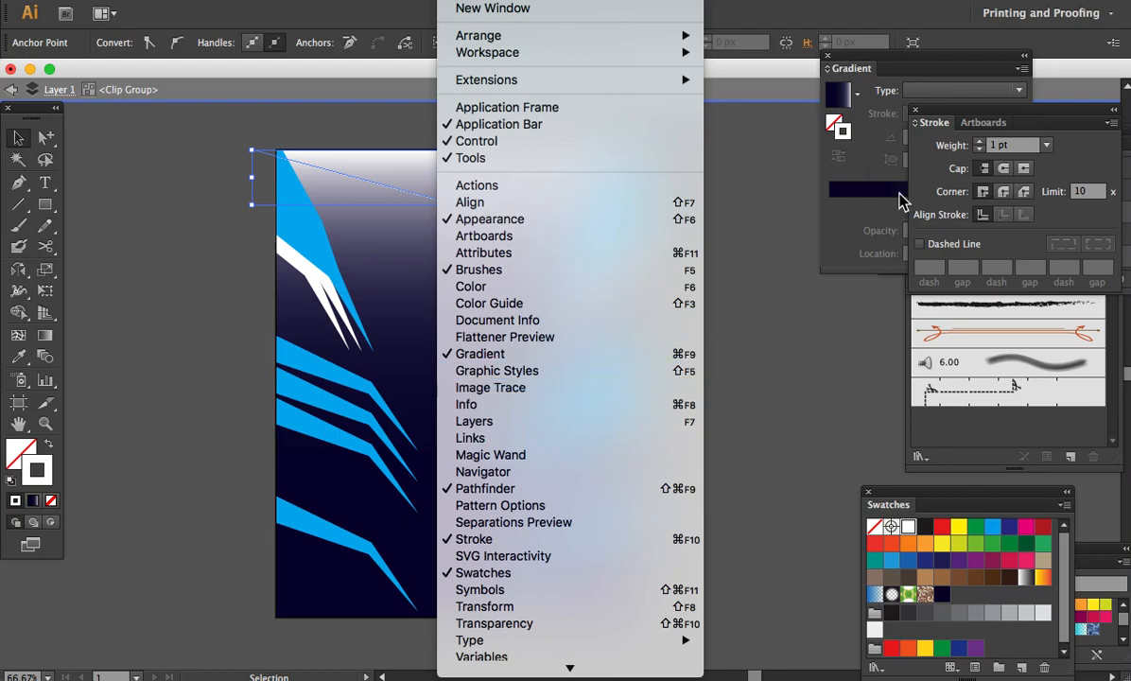
pyautogui.click(980, 417)
pyautogui.moveTo(983, 122)
pyautogui.mouseDown()
pyautogui.moveTo(895, 128)
pyautogui.moveTo(857, 196)
pyautogui.moveTo(879, 273)
pyautogui.mouseUp()
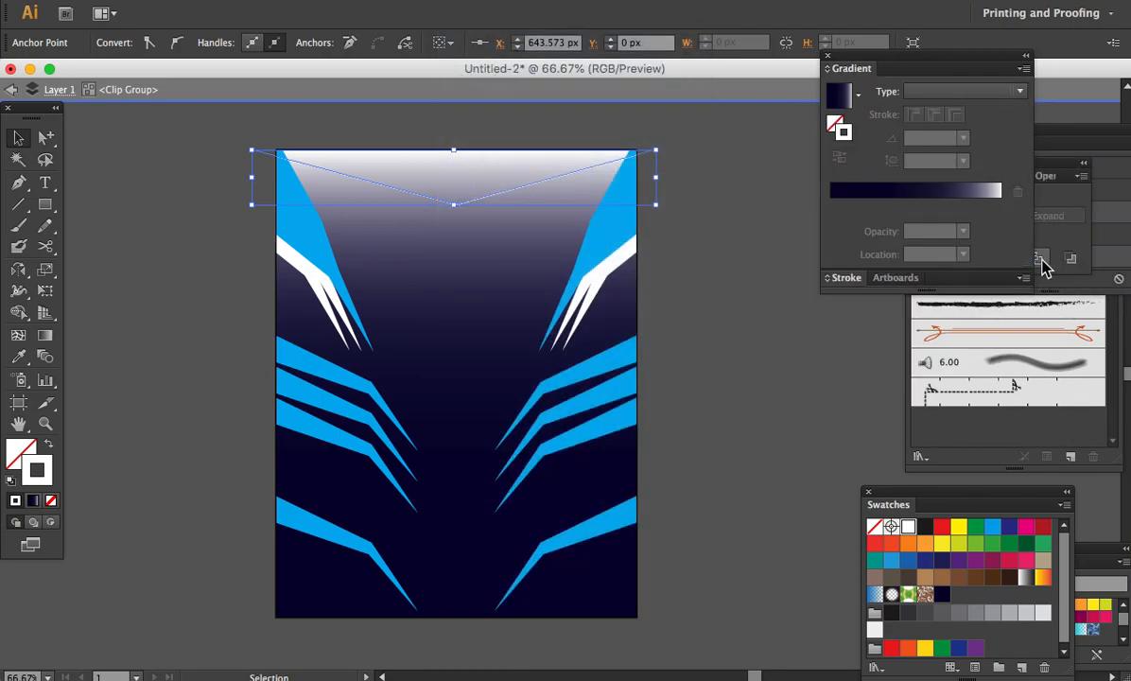
pyautogui.click(1071, 222)
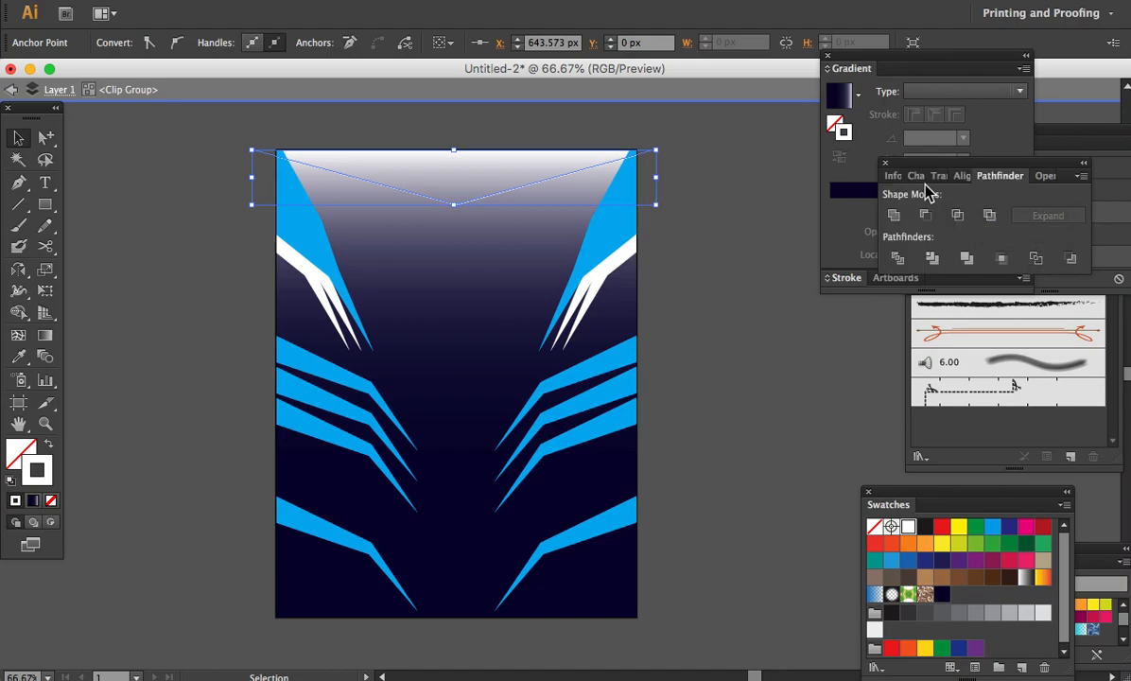
# - Bring the Character options to the front and duplicate the white V line a short distance straight below the original
pyautogui.click(891, 176)
pyautogui.click(915, 176)
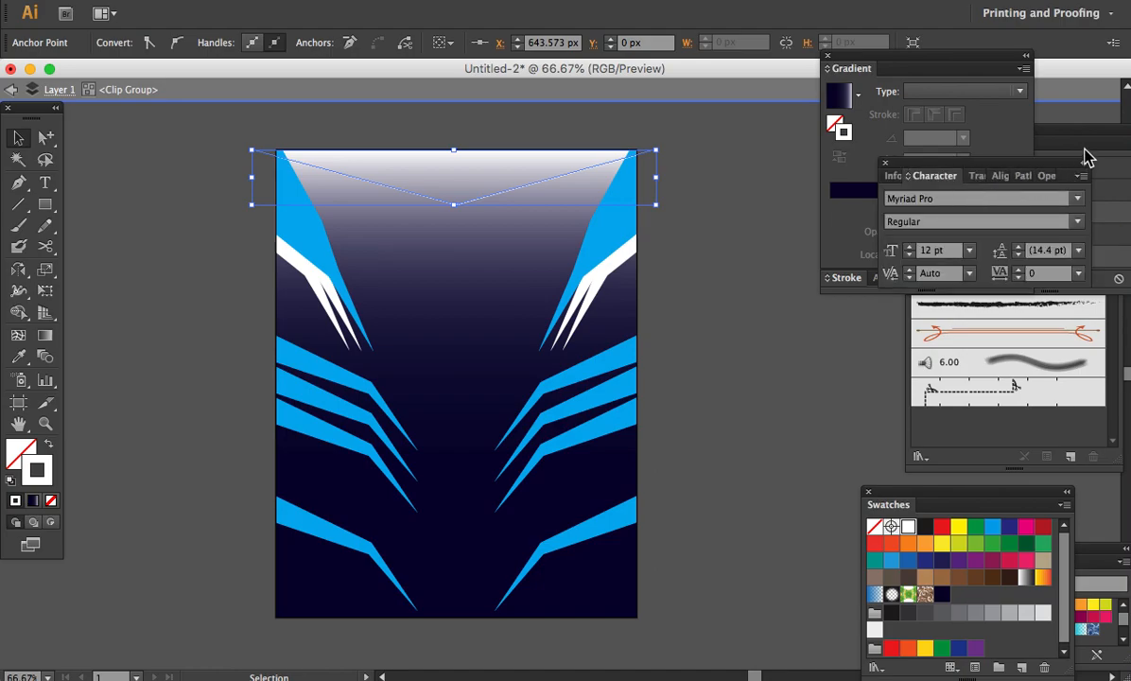
pyautogui.click(480, 143)
pyautogui.press('a')
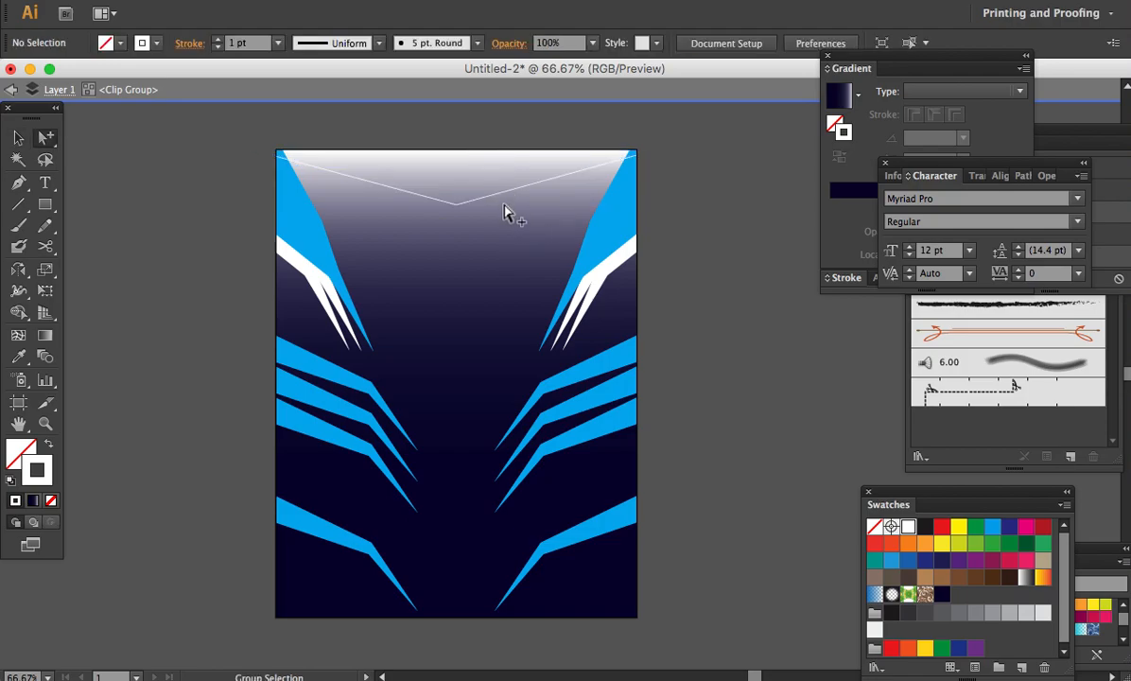
pyautogui.click(486, 199)
pyautogui.moveTo(485, 199); pyautogui.dragTo(485, 214)
# - Repeat the V line duplication seven more times at the same spacing to get nine stacked lines, and deselect
pyautogui.press('super+d')
pyautogui.press('super+d')
pyautogui.press('super+d')
pyautogui.press('super+d')
pyautogui.press('super+d')
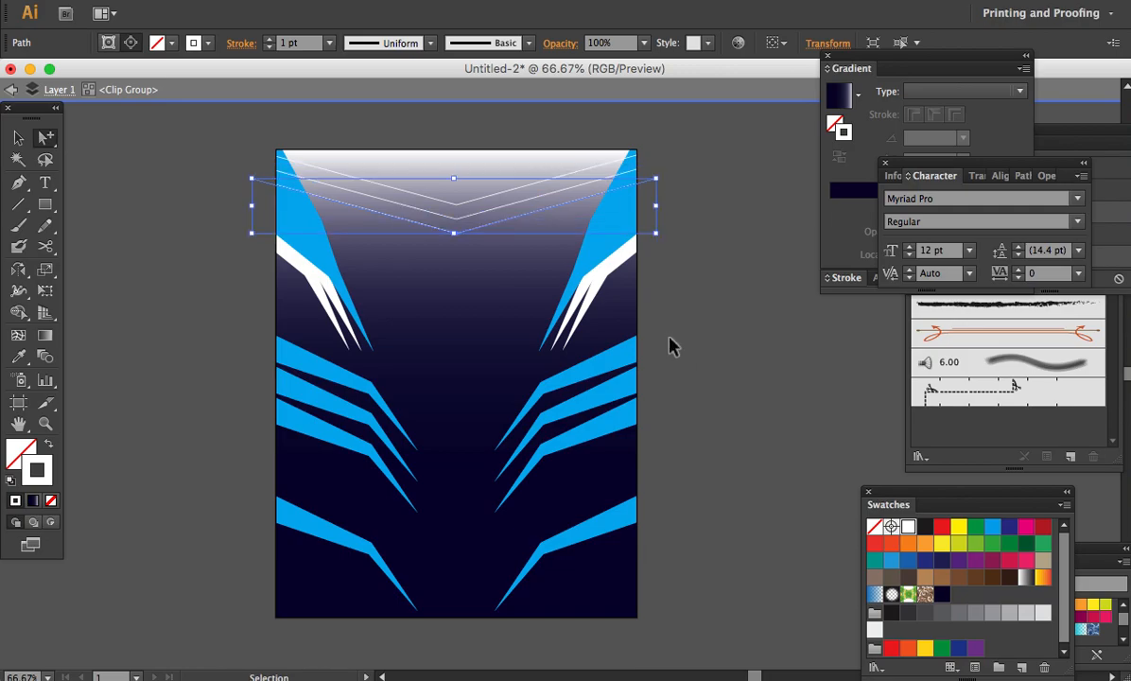
pyautogui.press('super+d')
pyautogui.press('super+d')
pyautogui.click(668, 347)
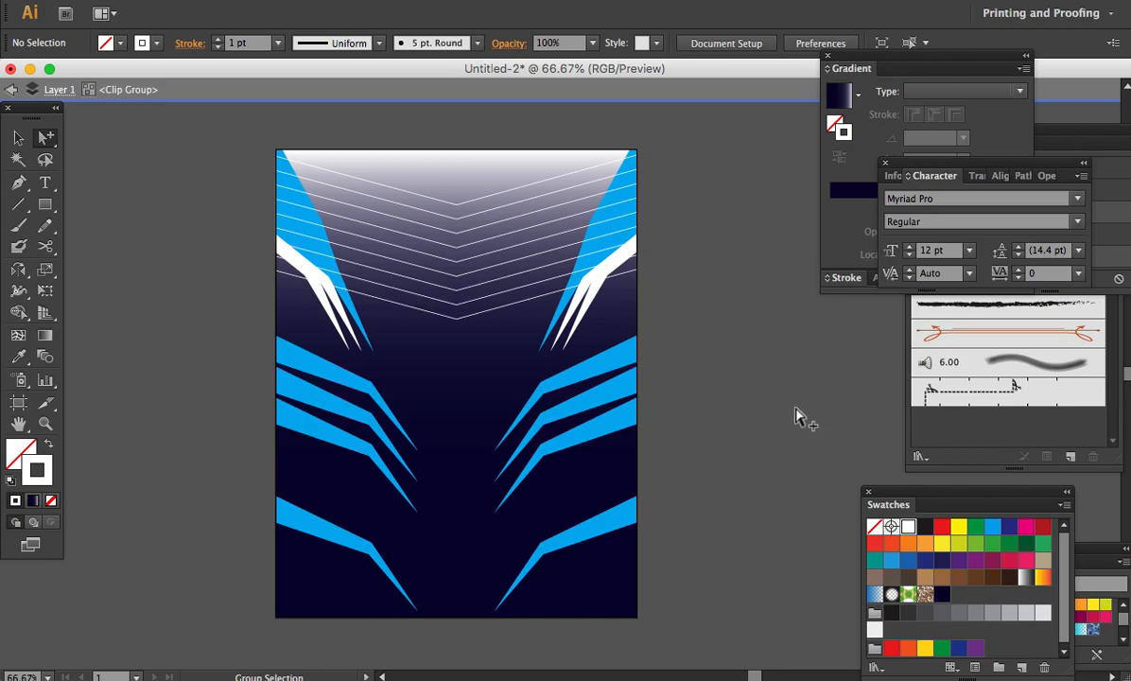
# - Select all nine V lines and lower their opacity to 30%
pyautogui.press('a')
pyautogui.press('v')
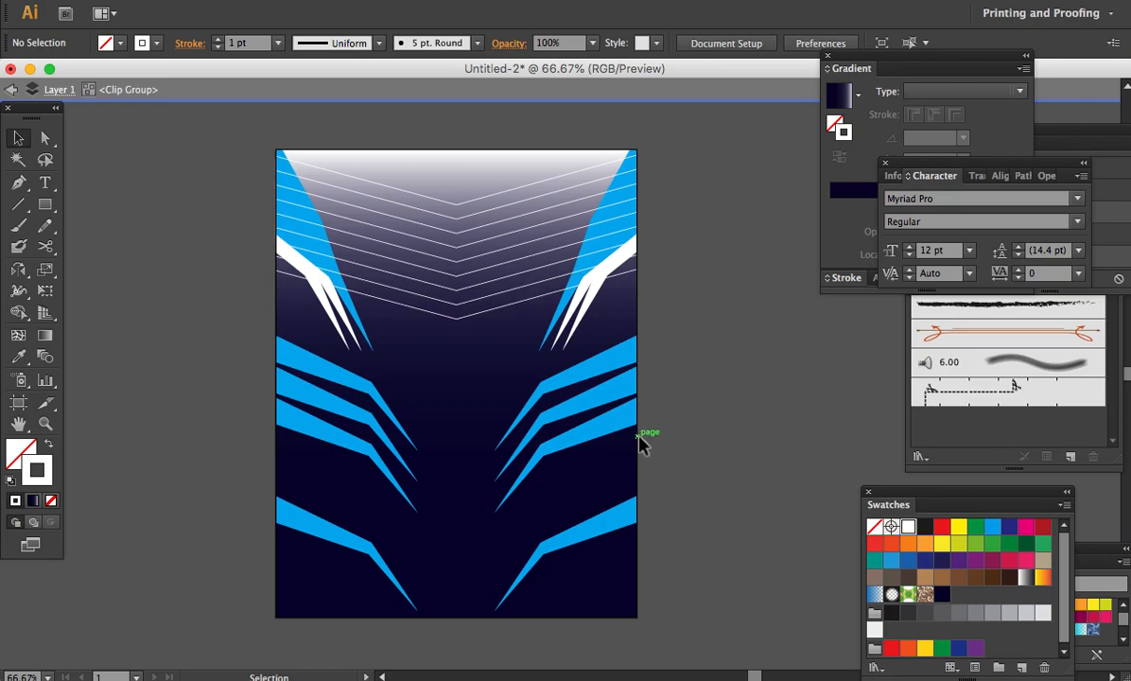
pyautogui.press('a')
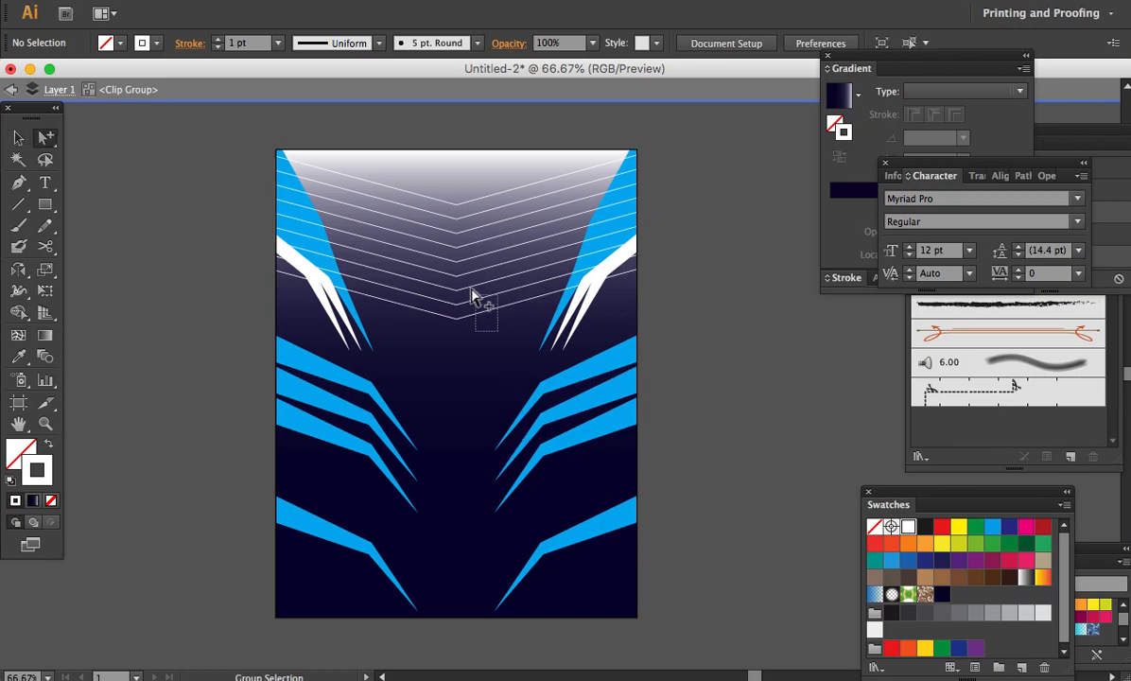
pyautogui.click(441, 250)
pyautogui.press('v')
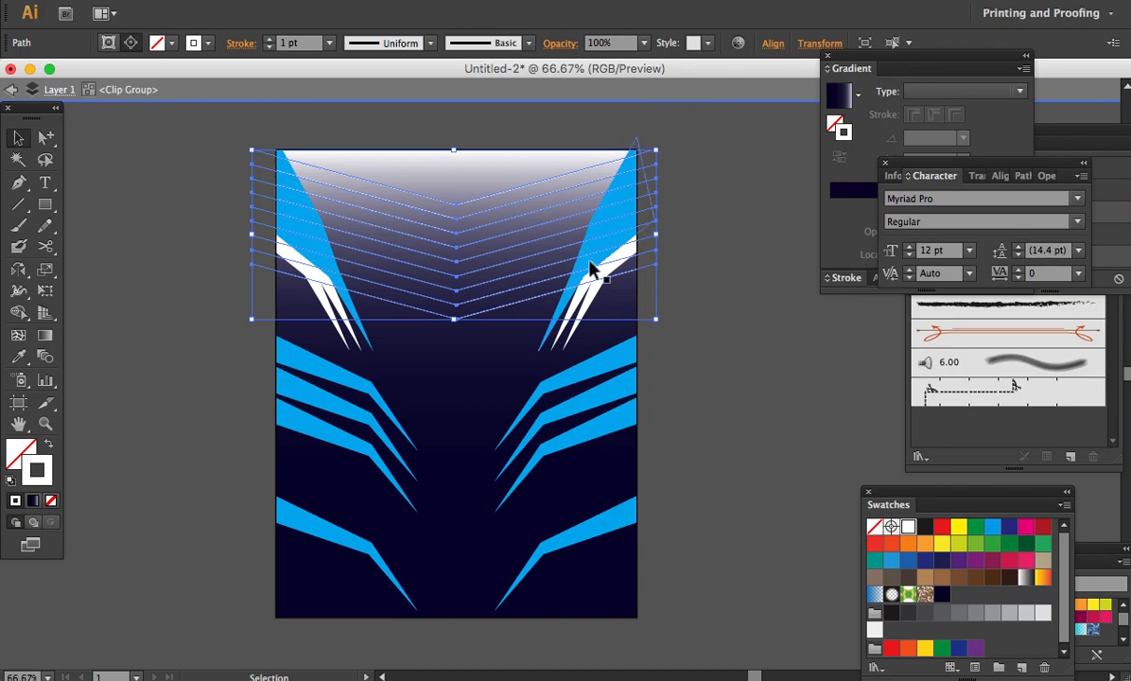
pyautogui.click(644, 44)
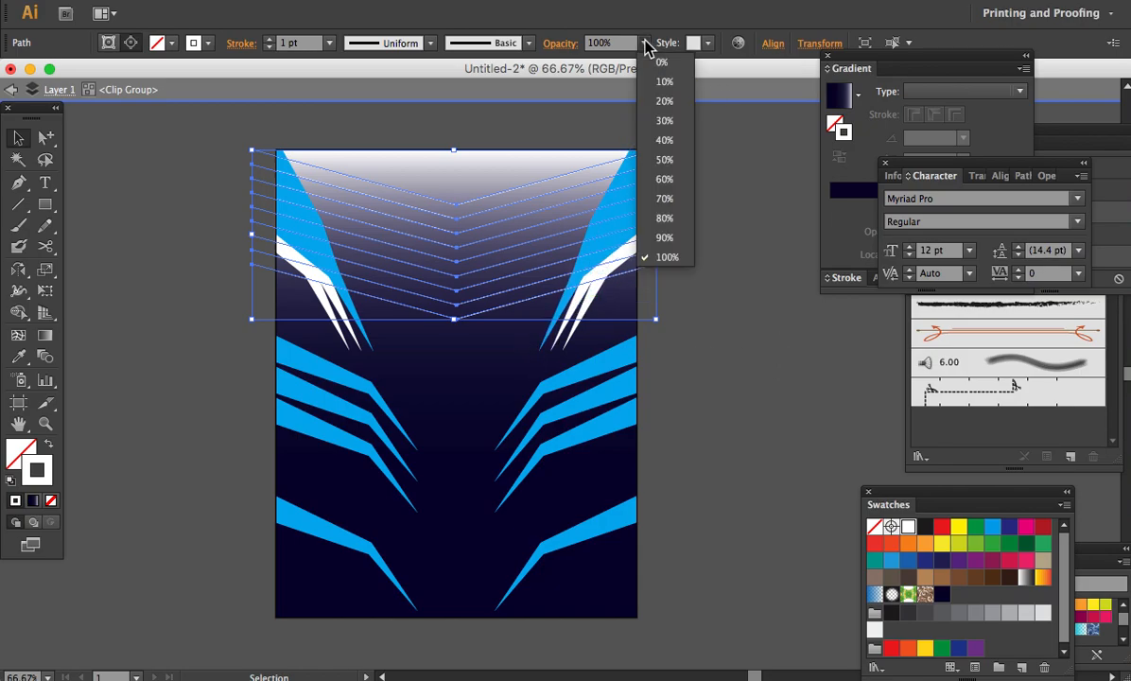
pyautogui.click(665, 120)
pyautogui.press('a')
pyautogui.click(750, 255)
# - Set the opacity of all nine V lines to 20% and deselect them
pyautogui.press('v')
pyautogui.moveTo(503, 322); pyautogui.dragTo(405, 187)
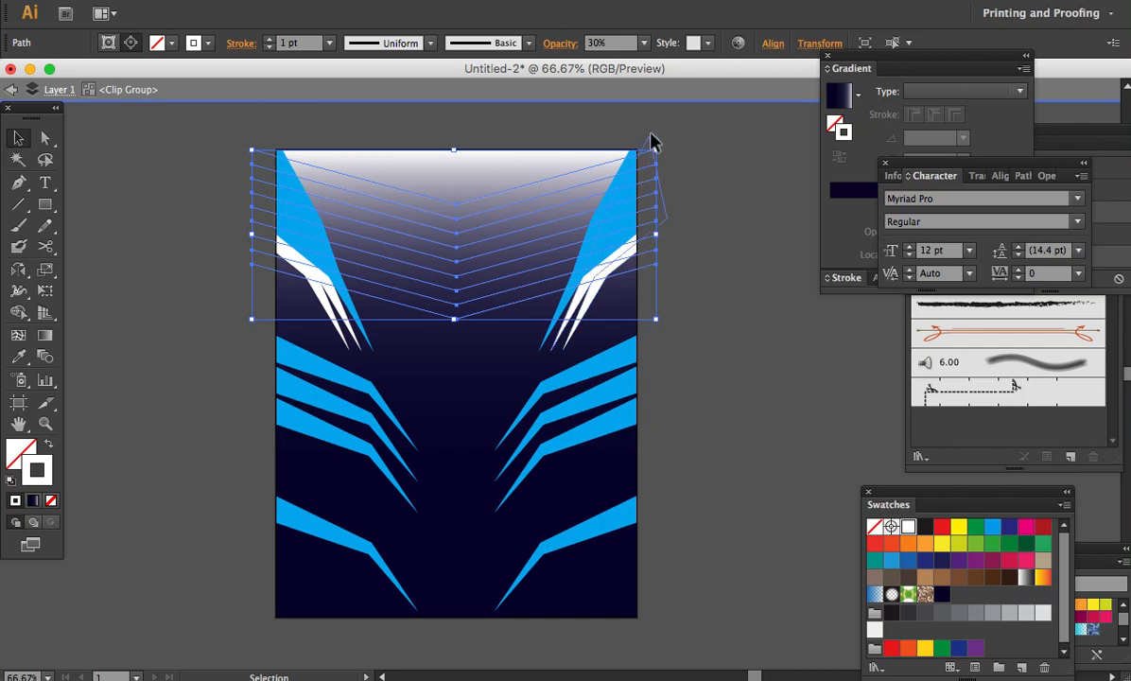
pyautogui.click(644, 43)
pyautogui.click(665, 103)
pyautogui.click(728, 277)
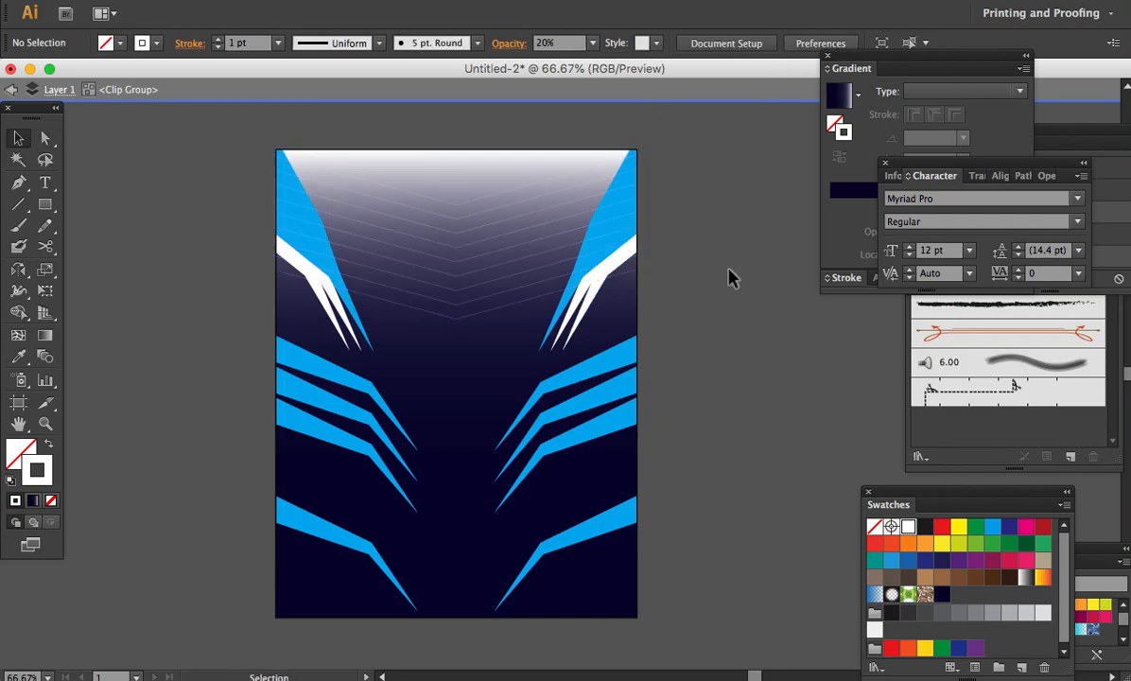
# - Select and copy the whole jersey artwork, and switch to the esport.psd T-shirt mockup in Photoshop
pyautogui.moveTo(696, 403); pyautogui.dragTo(762, 423)
pyautogui.press('a')
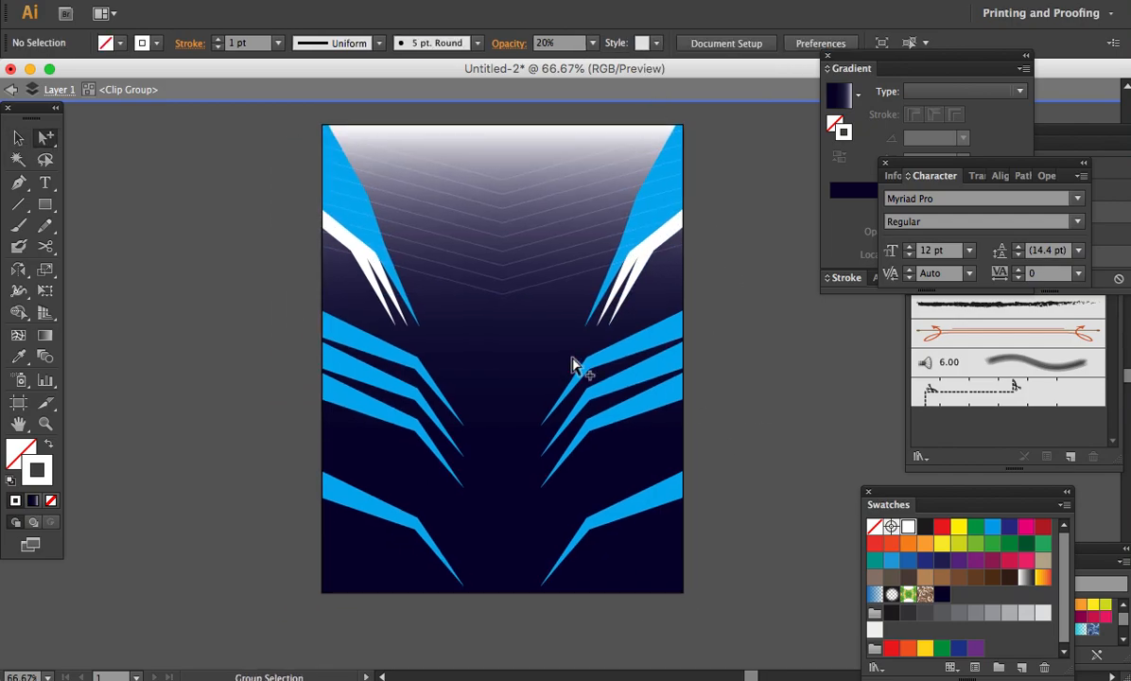
pyautogui.press('v')
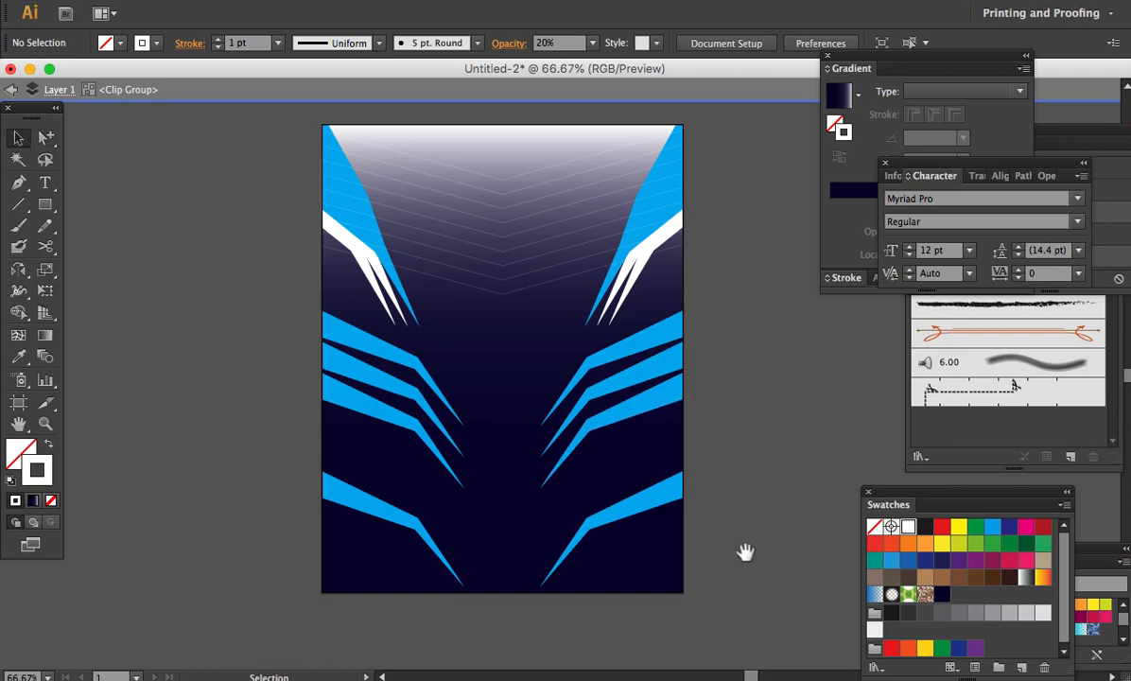
pyautogui.hscroll(3, 696, 528)
pyautogui.moveTo(701, 644); pyautogui.dragTo(162, 99)
pyautogui.click(187, 391)
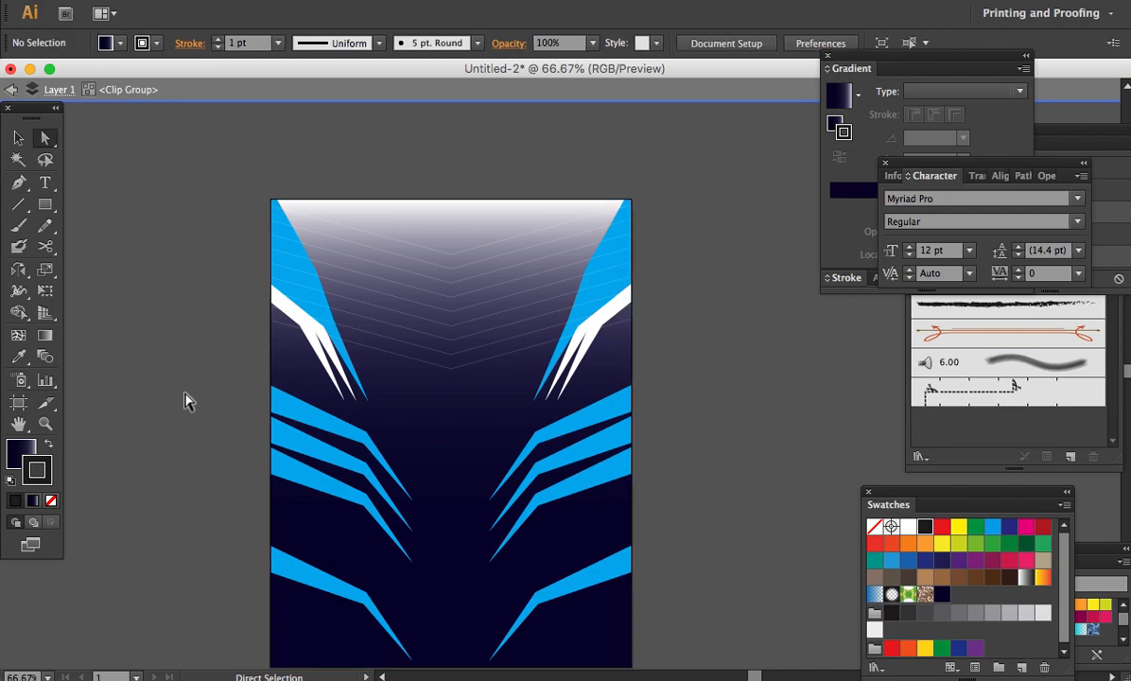
pyautogui.scroll(-2, 189, 378)
pyautogui.press('super+minus')
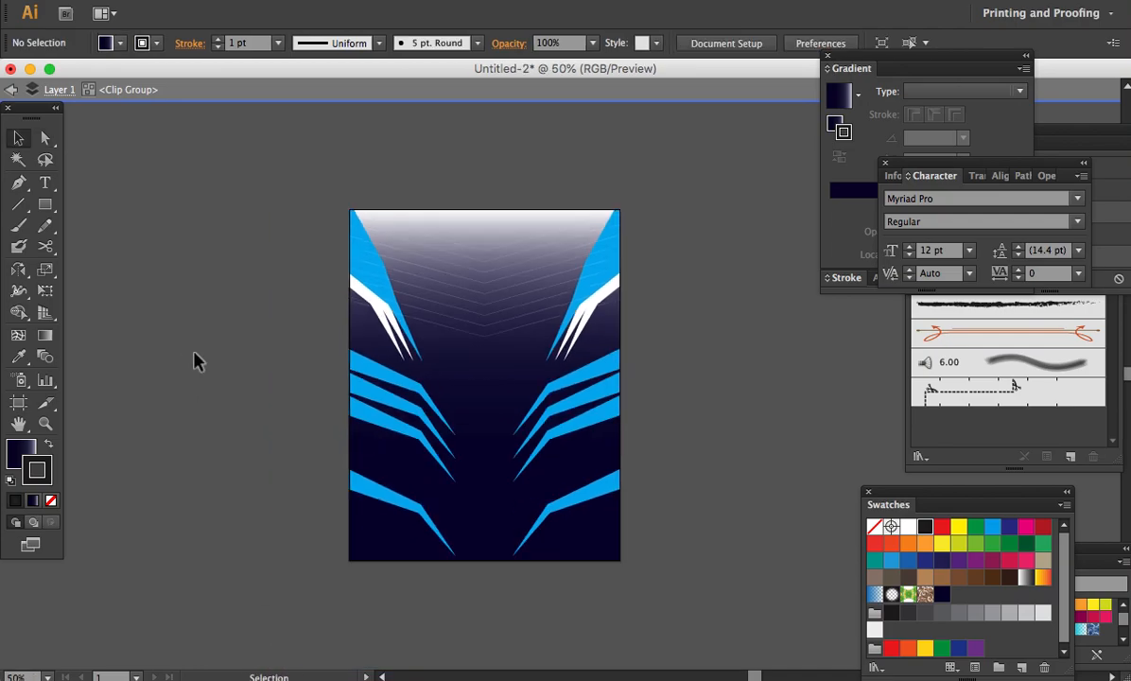
pyautogui.press('super+a')
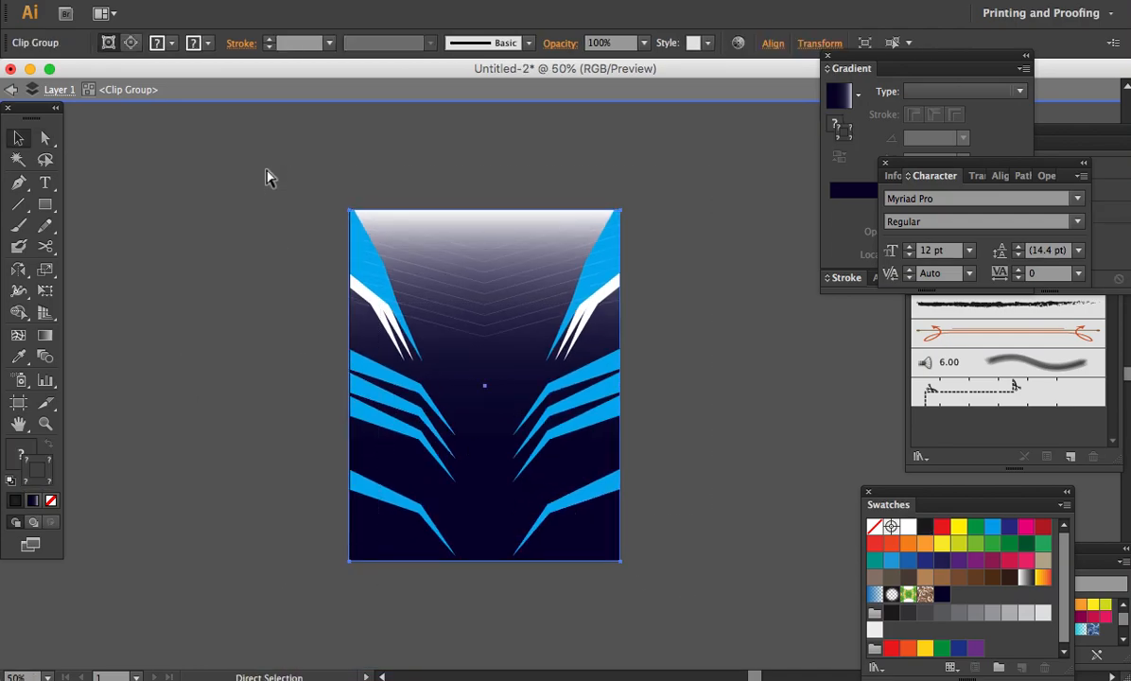
pyautogui.press('super+Tab')
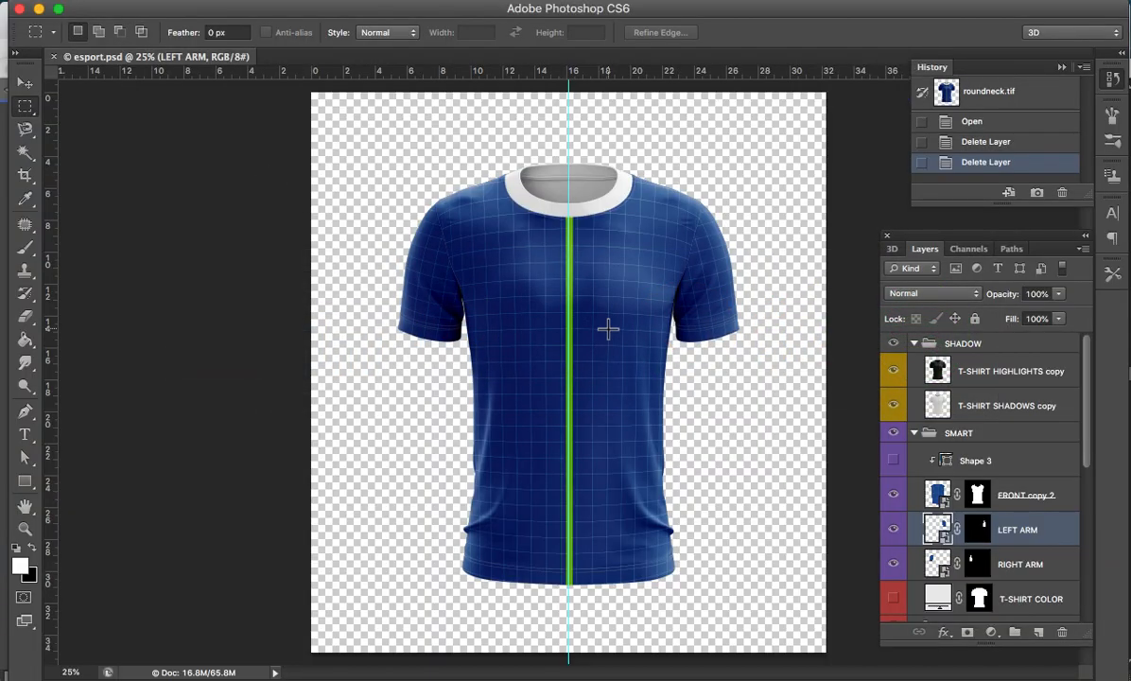
# - Delete the Shape 3 layer and paste the artwork as a Smart Object above the FRONT copy 2 layer
pyautogui.press('v')
pyautogui.moveTo(1021, 473); pyautogui.dragTo(1062, 632)
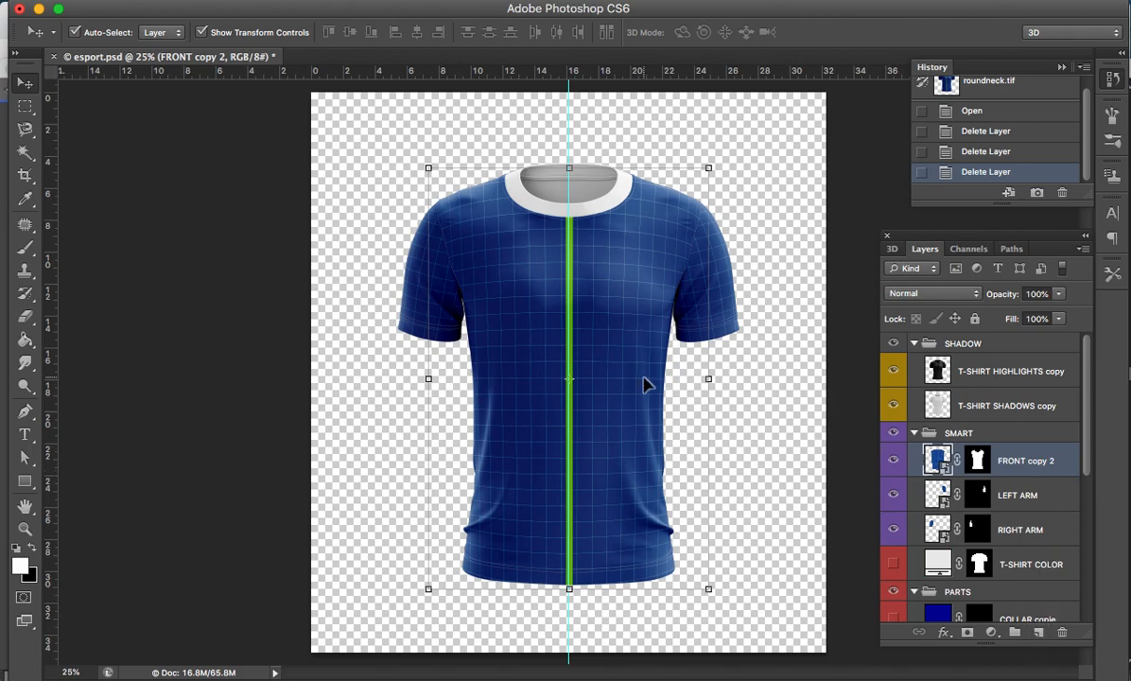
pyautogui.press('super+v')
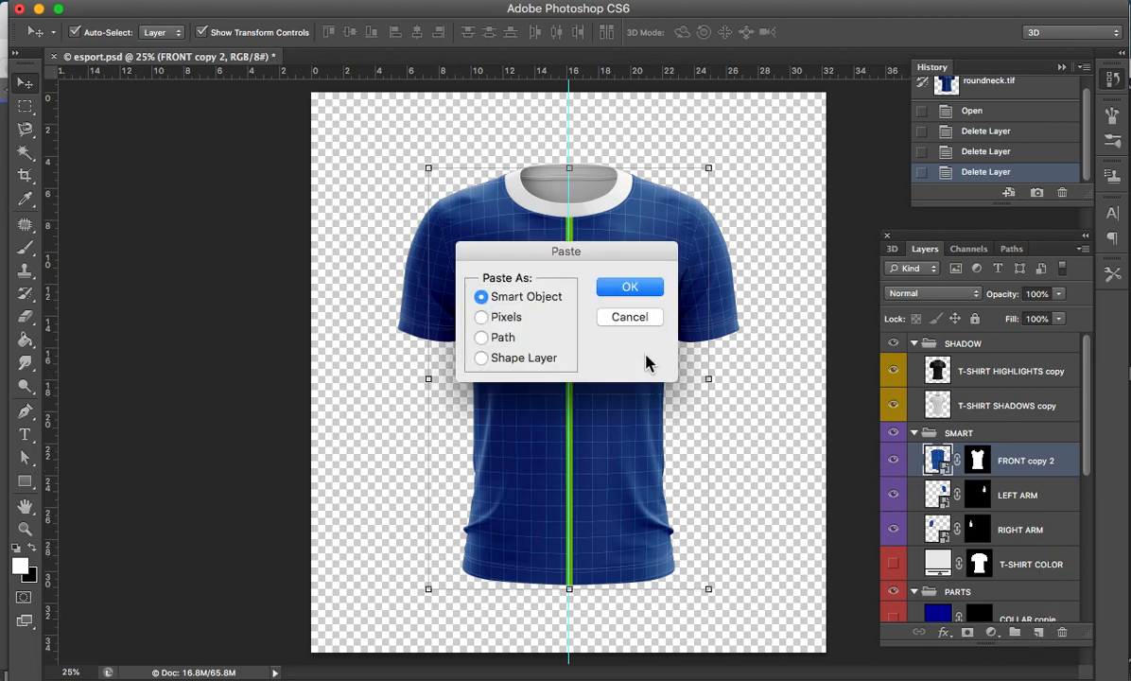
pyautogui.click(622, 291)
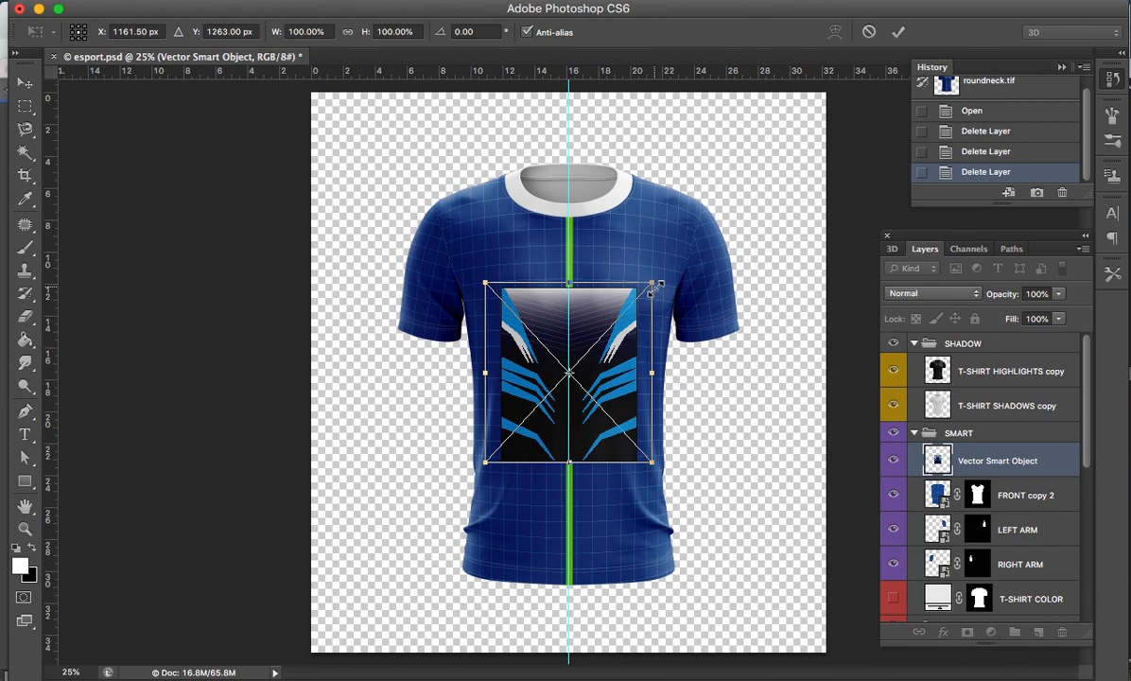
# - Scale the pasted artwork to about 211% wide and 231% high, stretch its lower edge to the shirt hem, and commit
pyautogui.moveTo(656, 284); pyautogui.dragTo(770, 176)
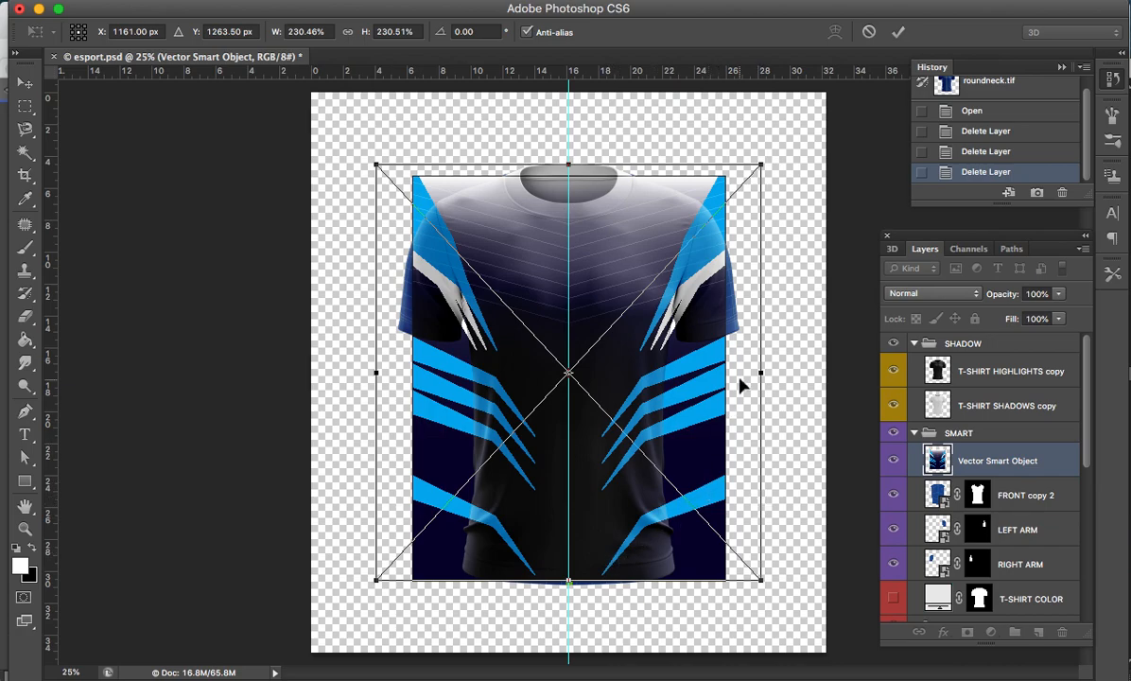
pyautogui.moveTo(759, 372); pyautogui.dragTo(747, 374)
pyautogui.moveTo(742, 369)
pyautogui.mouseDown()
pyautogui.moveTo(737, 356)
pyautogui.moveTo(761, 370)
pyautogui.moveTo(742, 371)
pyautogui.mouseUp()
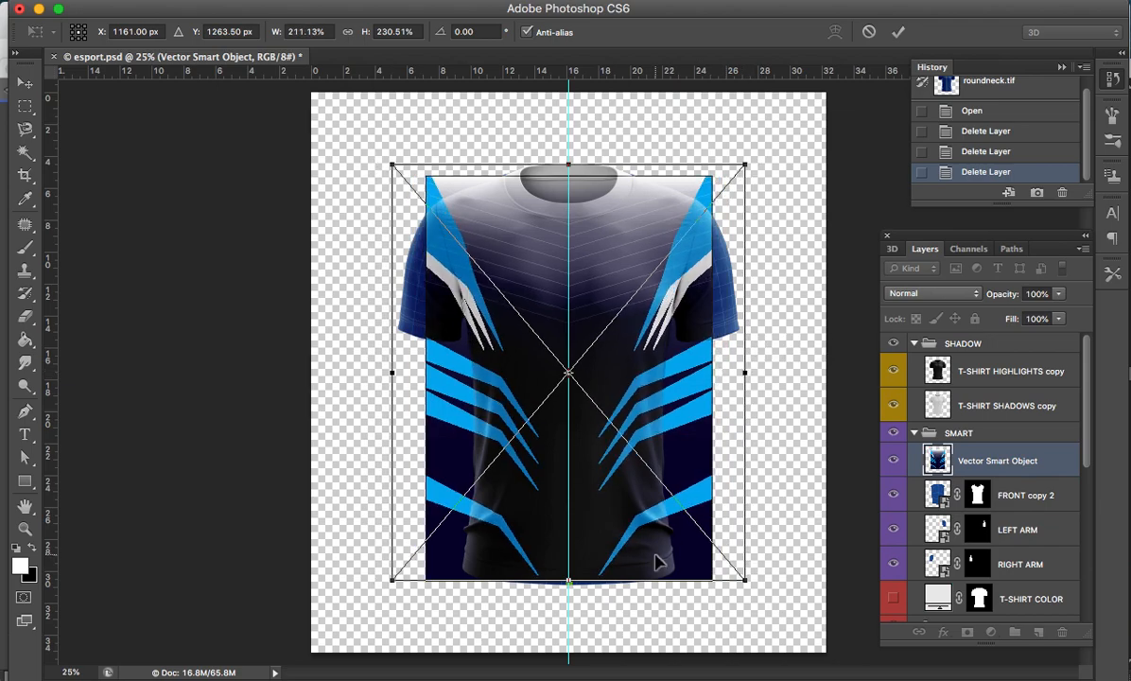
pyautogui.moveTo(577, 582); pyautogui.dragTo(569, 586)
pyautogui.press('Return')
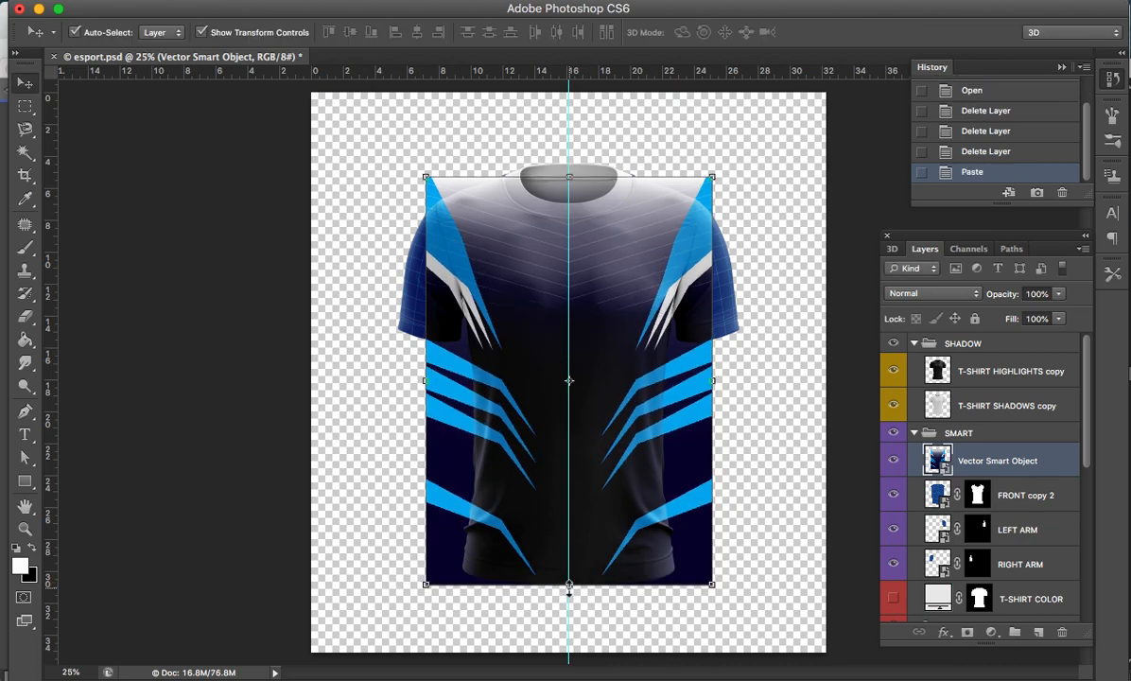
# - Lower the pasted artwork's opacity to 55% to check its fit on the shirt, and restore it to 100%
pyautogui.moveTo(1059, 294); pyautogui.dragTo(1024, 319)
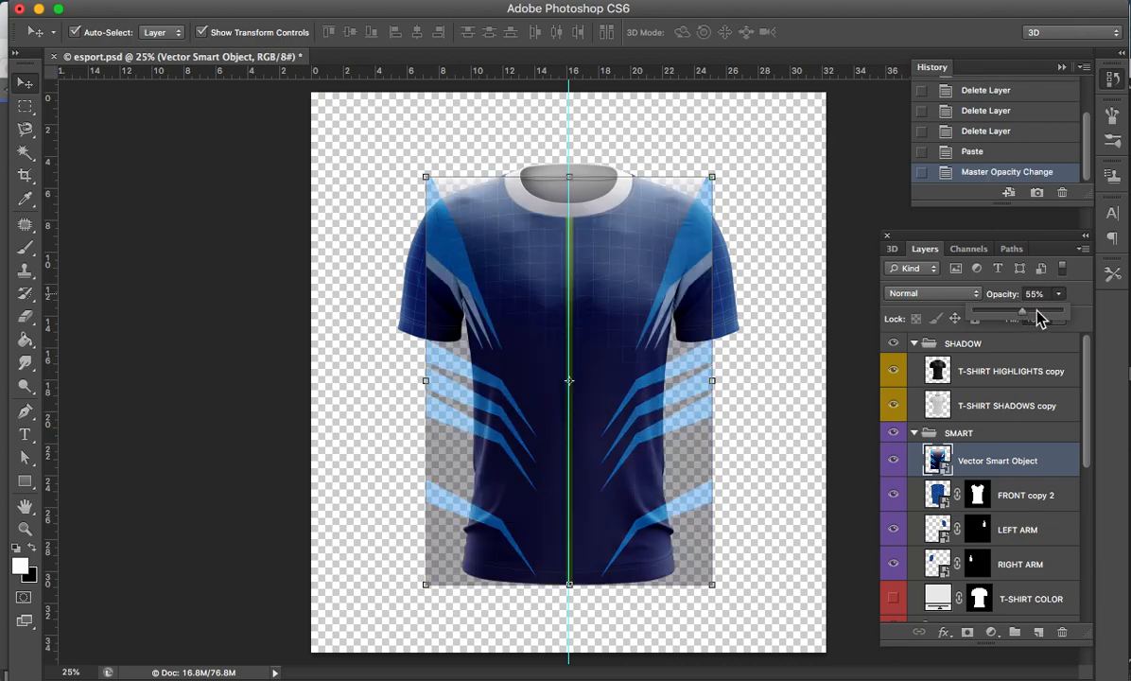
pyautogui.moveTo(1028, 317); pyautogui.dragTo(1093, 322)
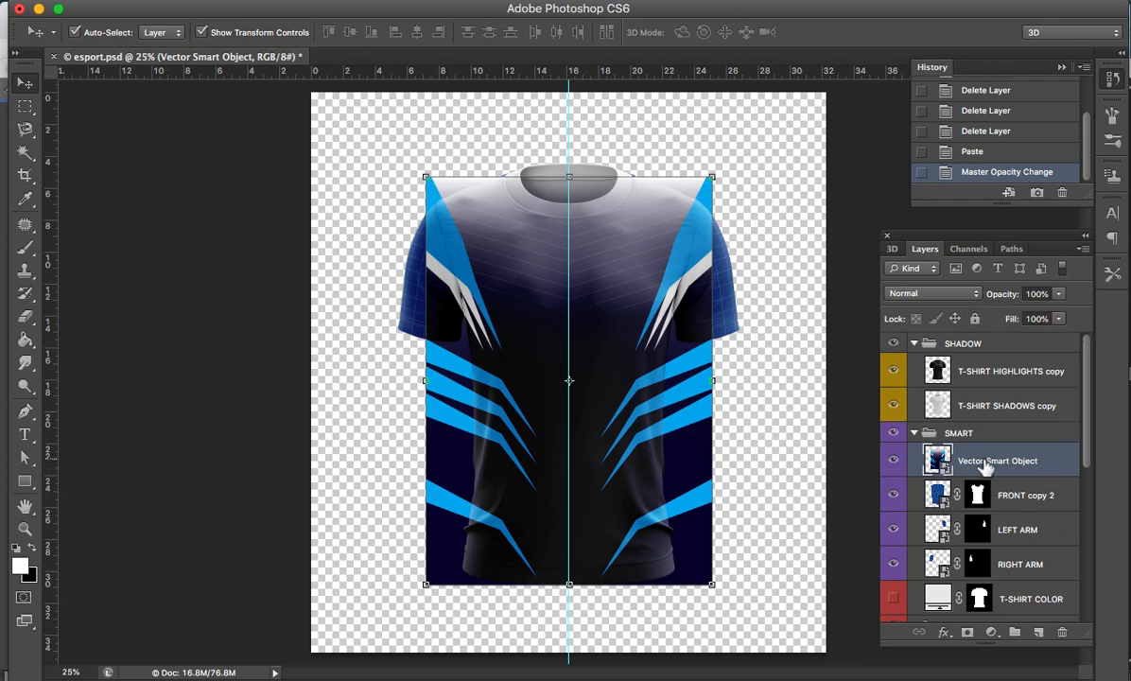
# - Clip the pasted artwork to the FRONT copy 2 layer, nudge it slightly down, and deselect it
pyautogui.moveTo(985, 465); pyautogui.dragTo(935, 465)
pyautogui.press('super+alt+g')
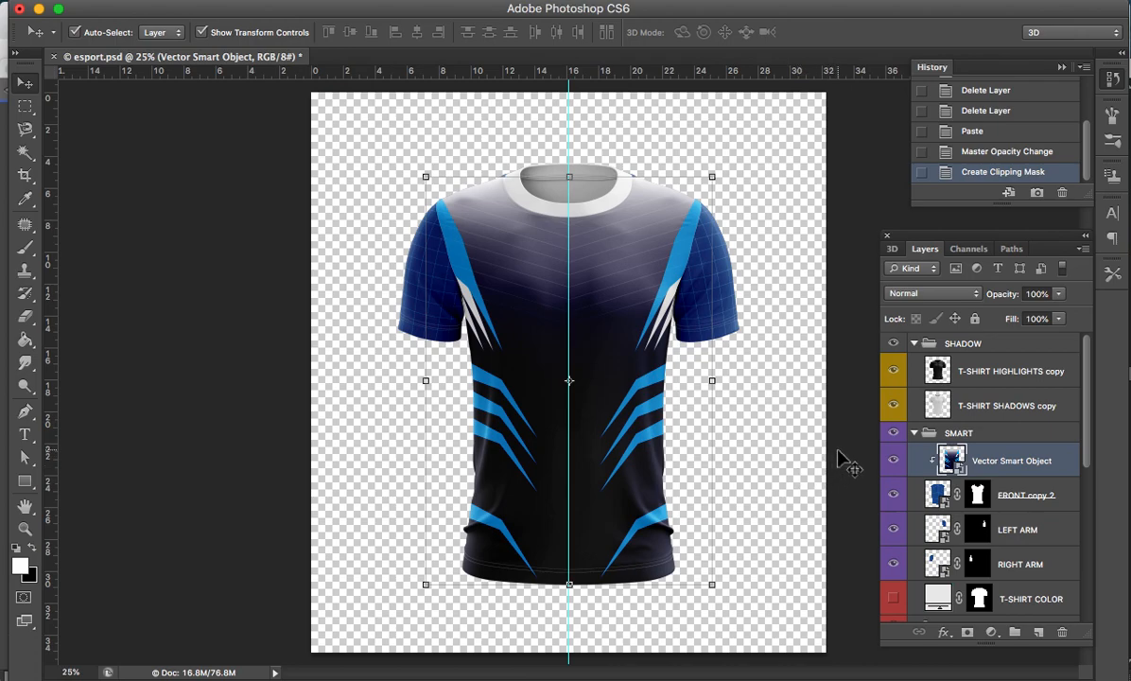
pyautogui.press('Down')
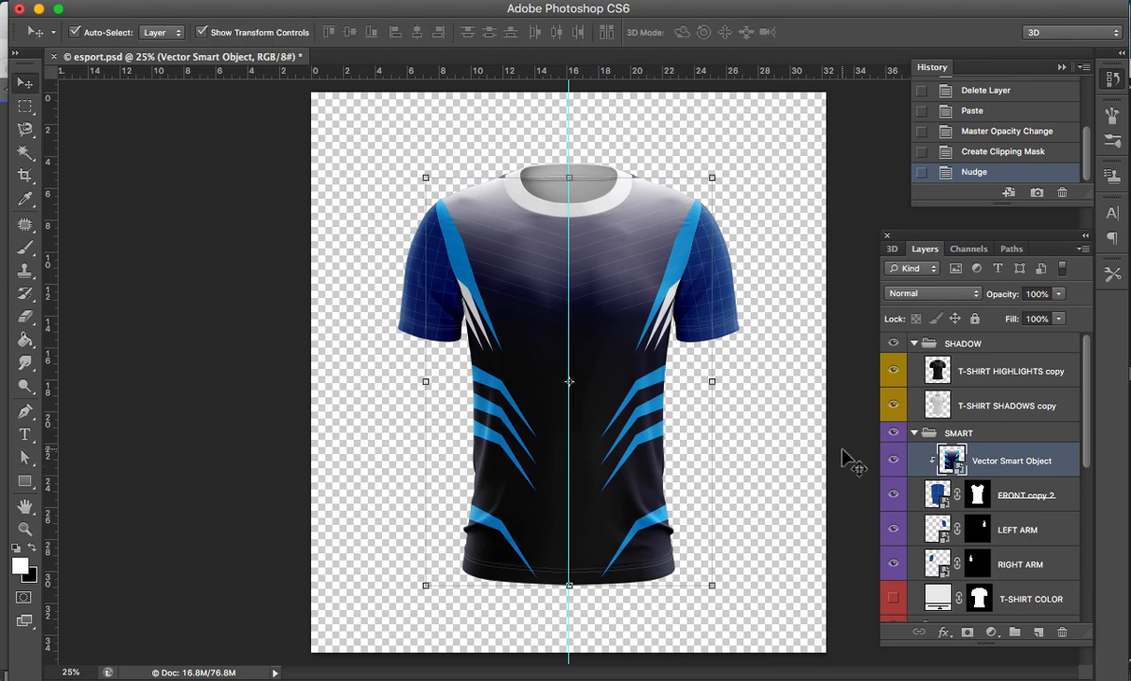
pyautogui.click(846, 458)
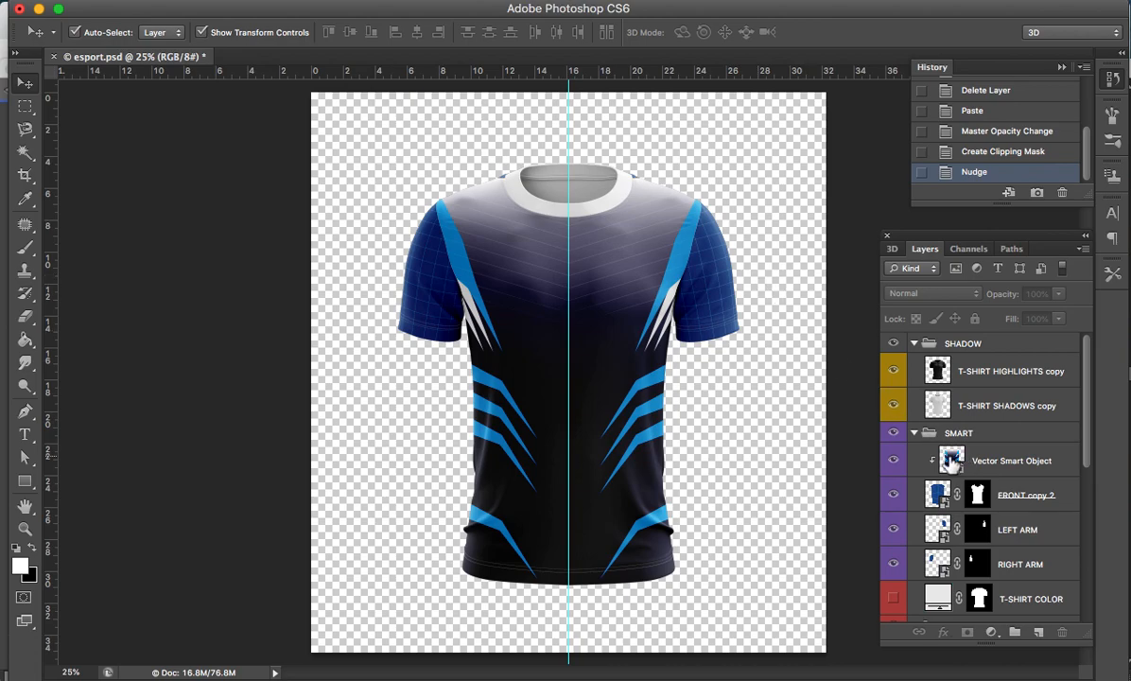
# - Sample the light blue of the shirt's side spikes as the foreground color
pyautogui.press('z')
pyautogui.moveTo(659, 303); pyautogui.dragTo(698, 357)
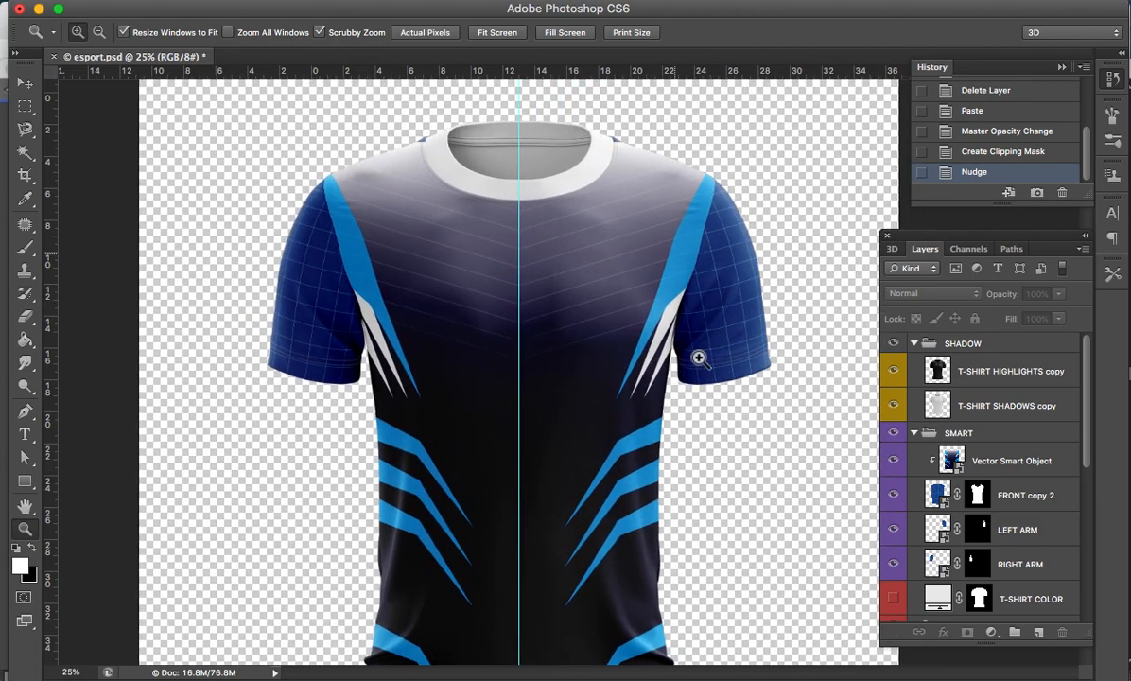
pyautogui.press('i')
pyautogui.click(646, 518)
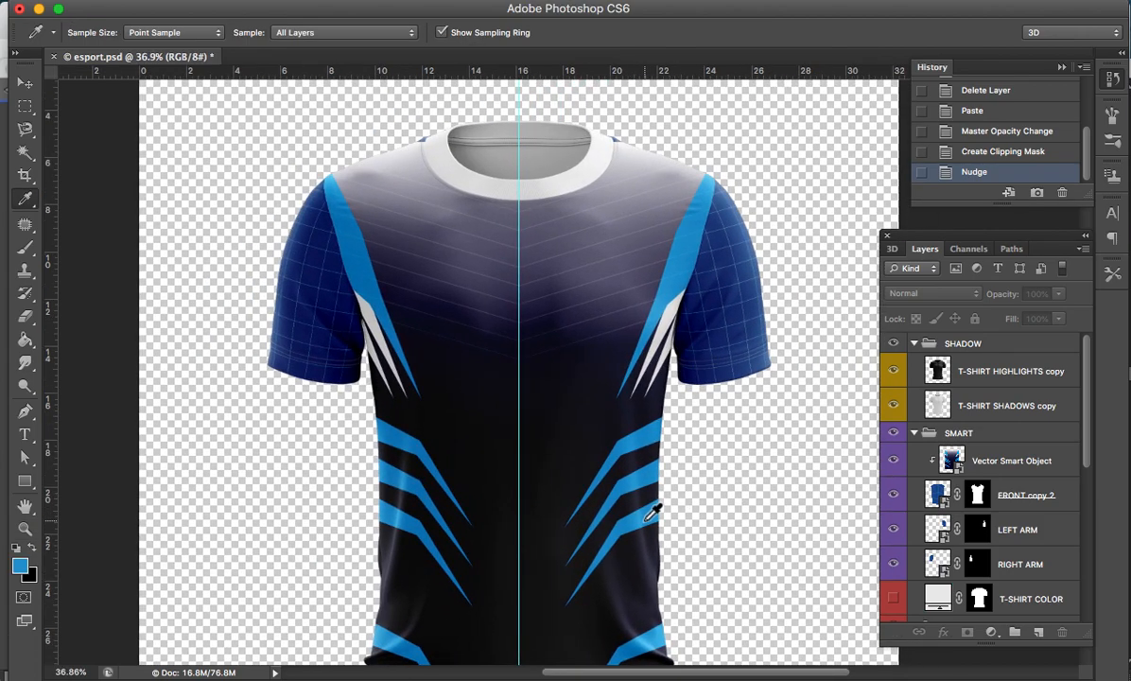
# - Fill a new layer with the sampled blue inside the LEFT ARM smart object, and save and close it
pyautogui.doubleClick(939, 530)
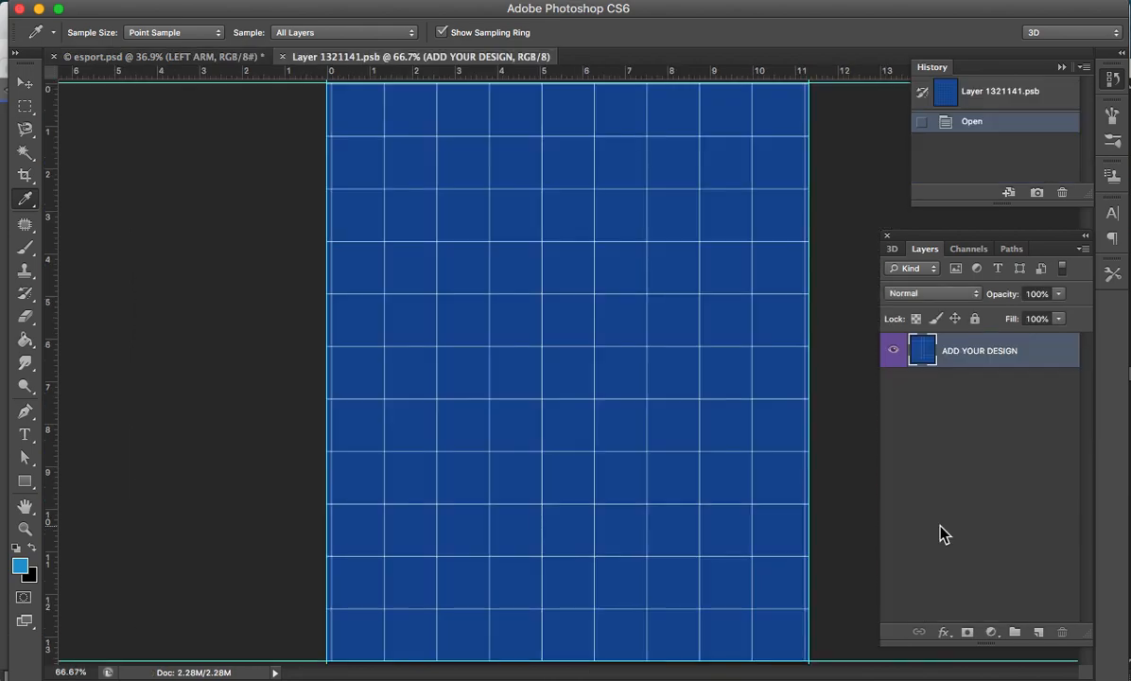
pyautogui.click(1037, 631)
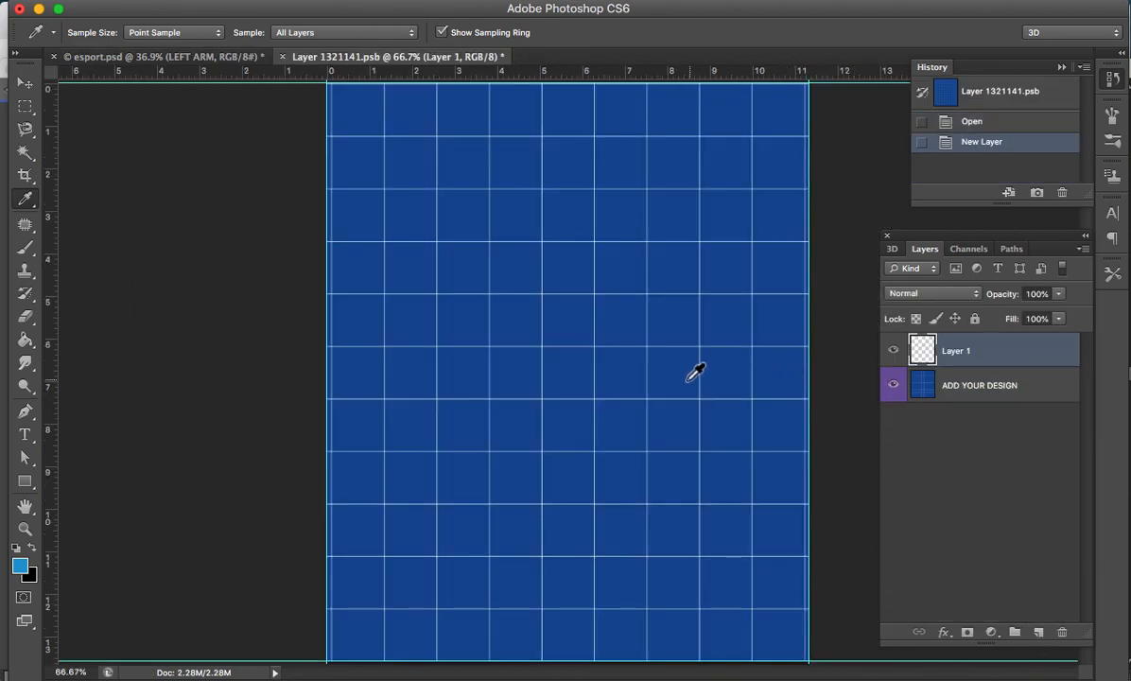
pyautogui.press('g')
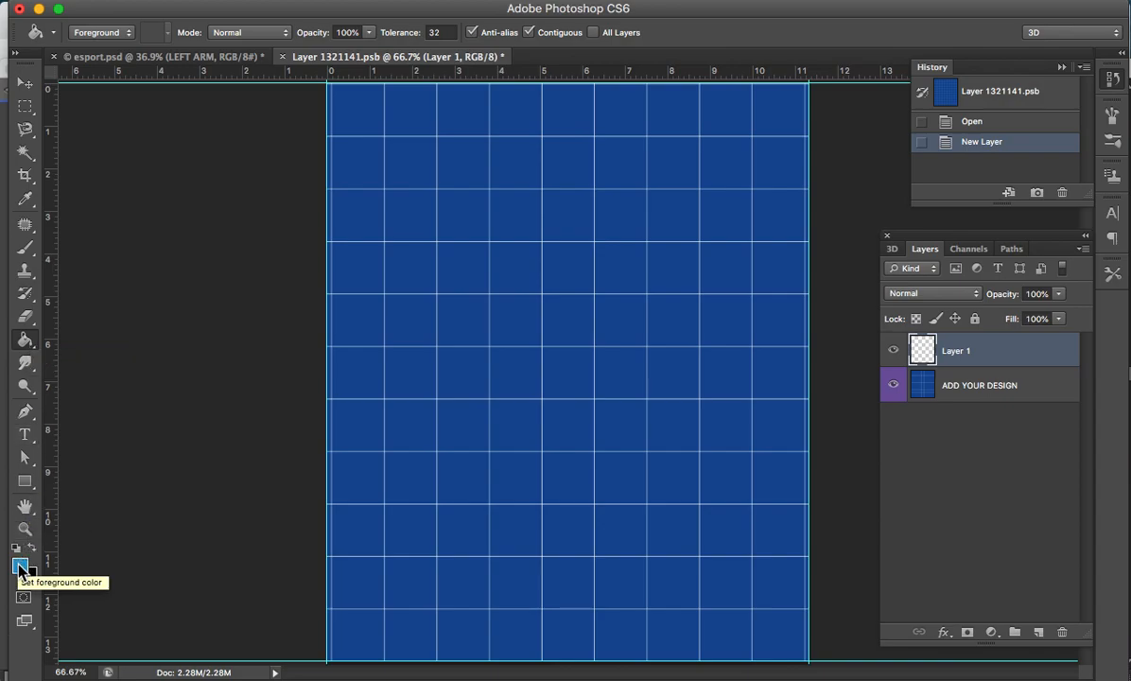
pyautogui.click(488, 367)
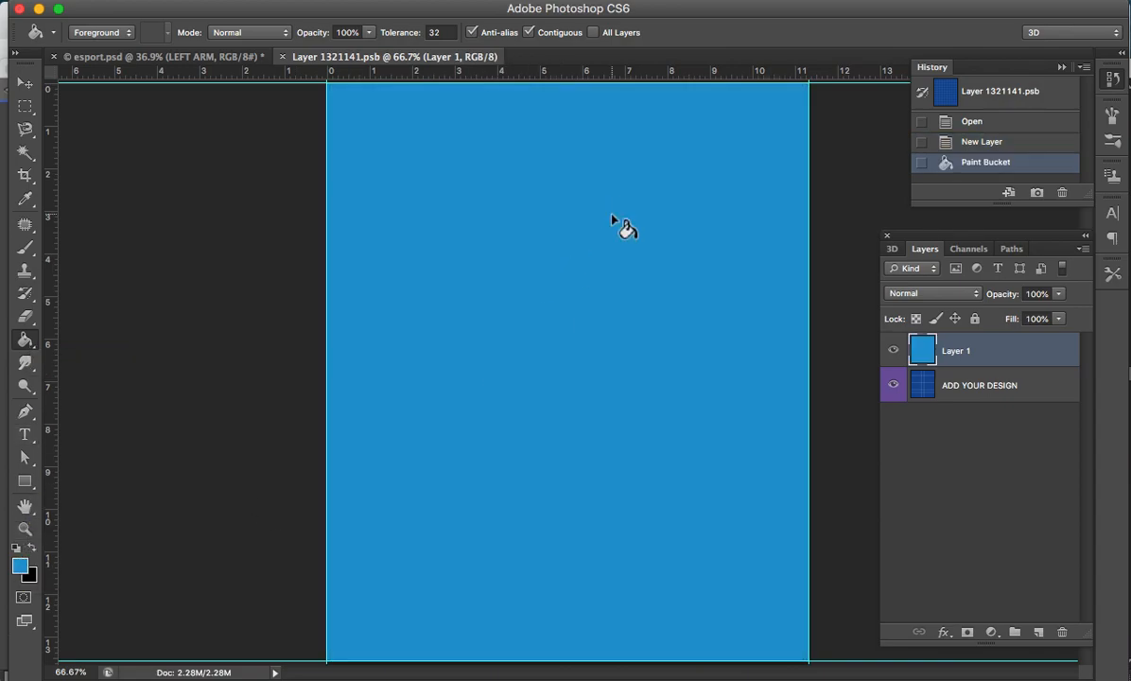
pyautogui.click(282, 57)
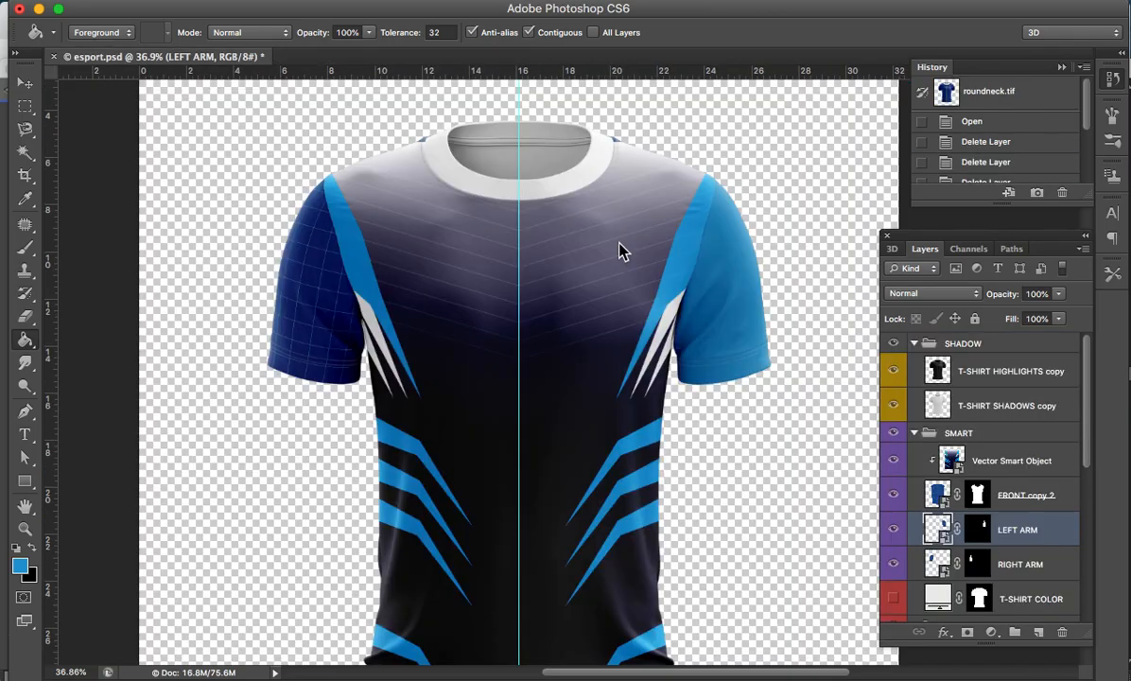
pyautogui.press('z')
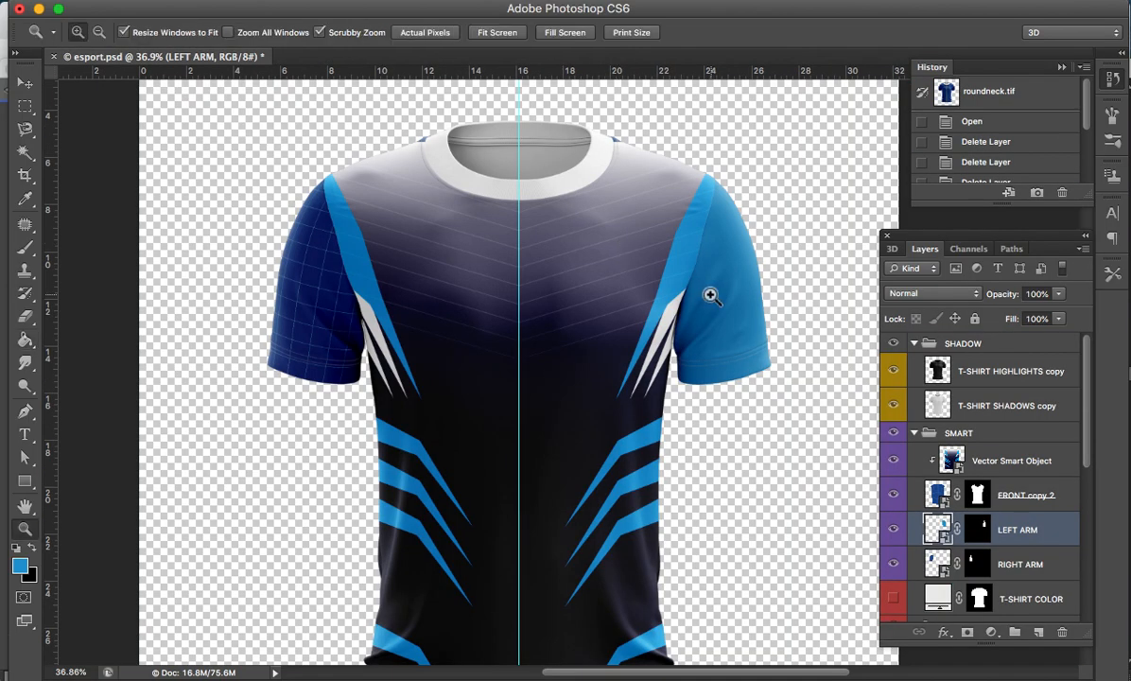
# - Examine up close how the blue left sleeve matches the adjoining side spike, toggling the FRONT copy 2 layer's visibility
pyautogui.click(712, 293)
pyautogui.press('a')
pyautogui.press('z')
pyautogui.press('a')
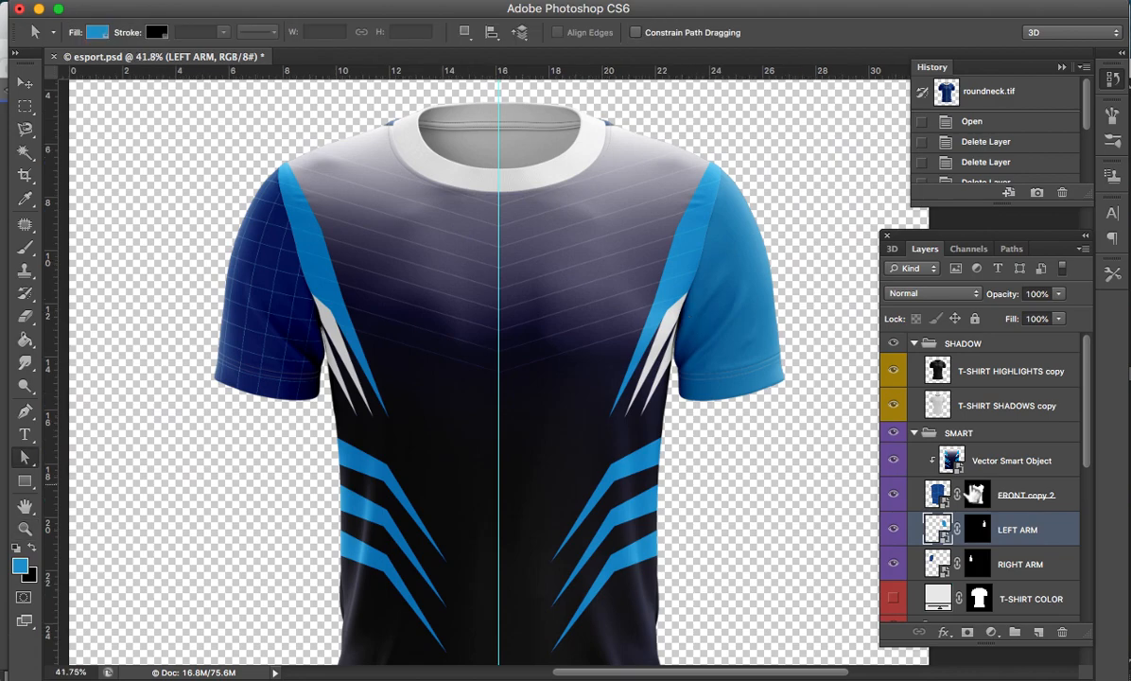
pyautogui.click(892, 495)
pyautogui.click(894, 495)
pyautogui.press('z')
pyautogui.moveTo(676, 231); pyautogui.dragTo(731, 352)
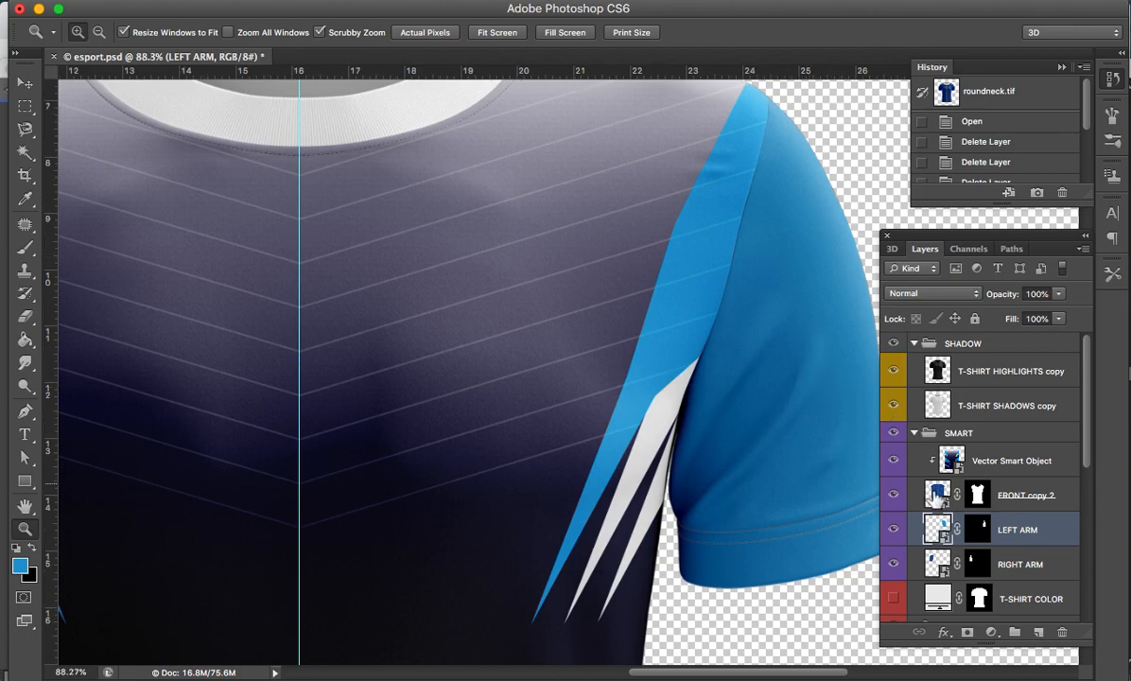
pyautogui.press('a')
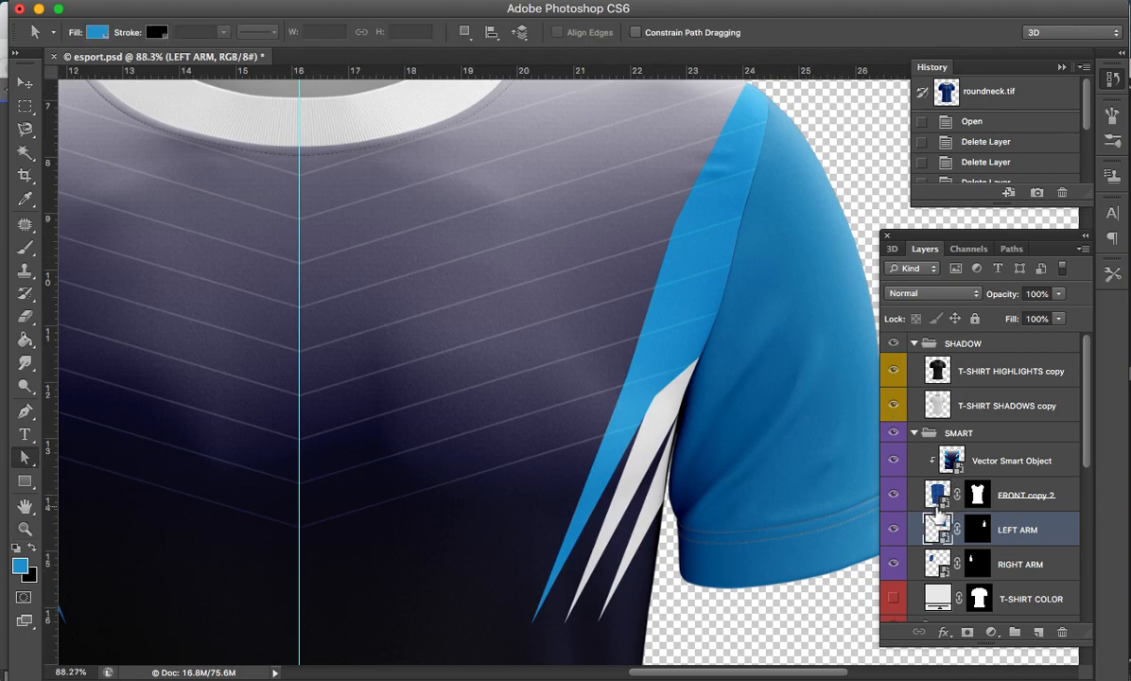
# - Copy a blue spike from the Vector Smart Object's artwork in Illustrator and paste it into the Photoshop mockup as a smart object over the shoulder
pyautogui.click(954, 460)
pyautogui.doubleClick(954, 460)
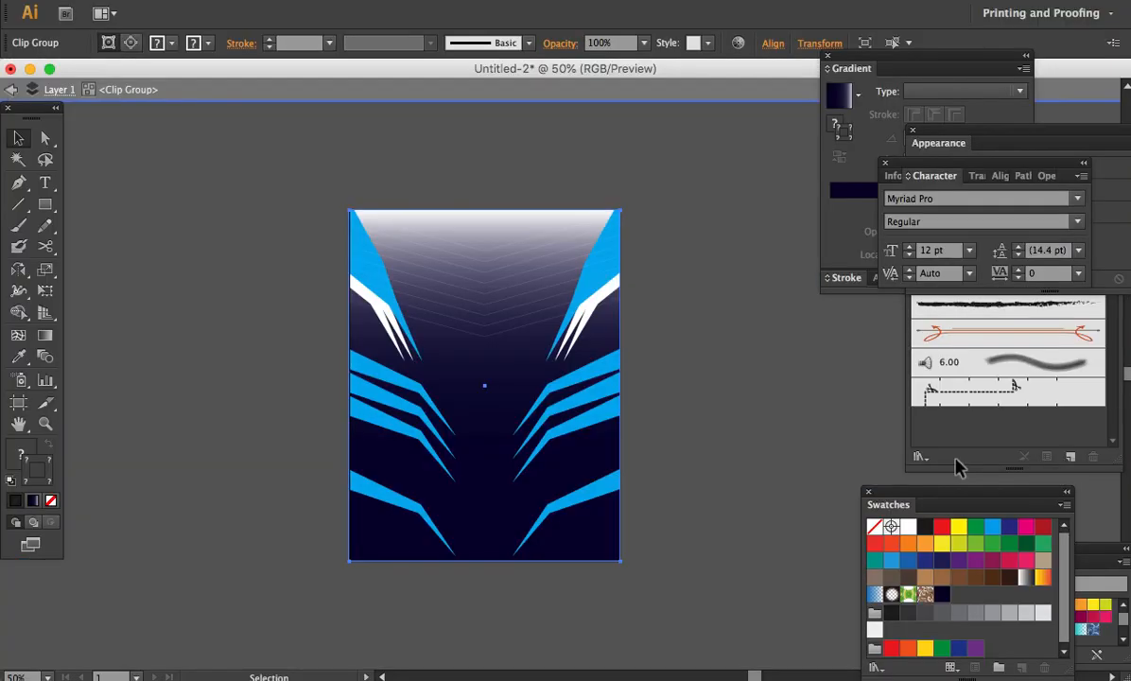
pyautogui.click(781, 454)
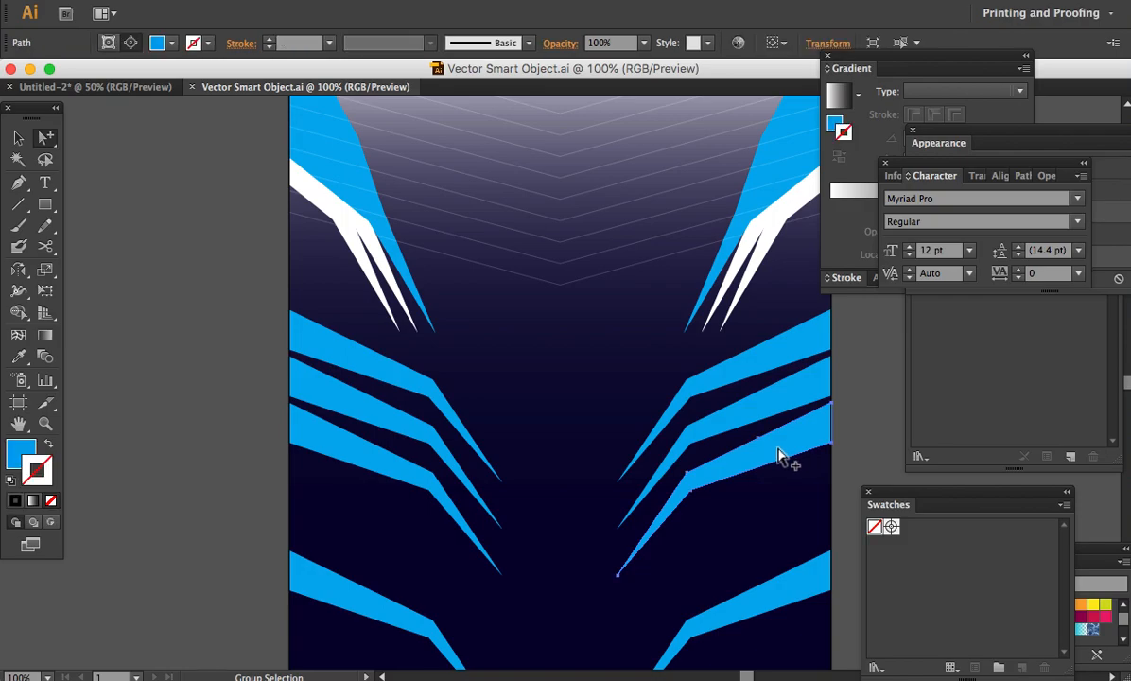
pyautogui.press('super+Tab')
pyautogui.press('super+v')
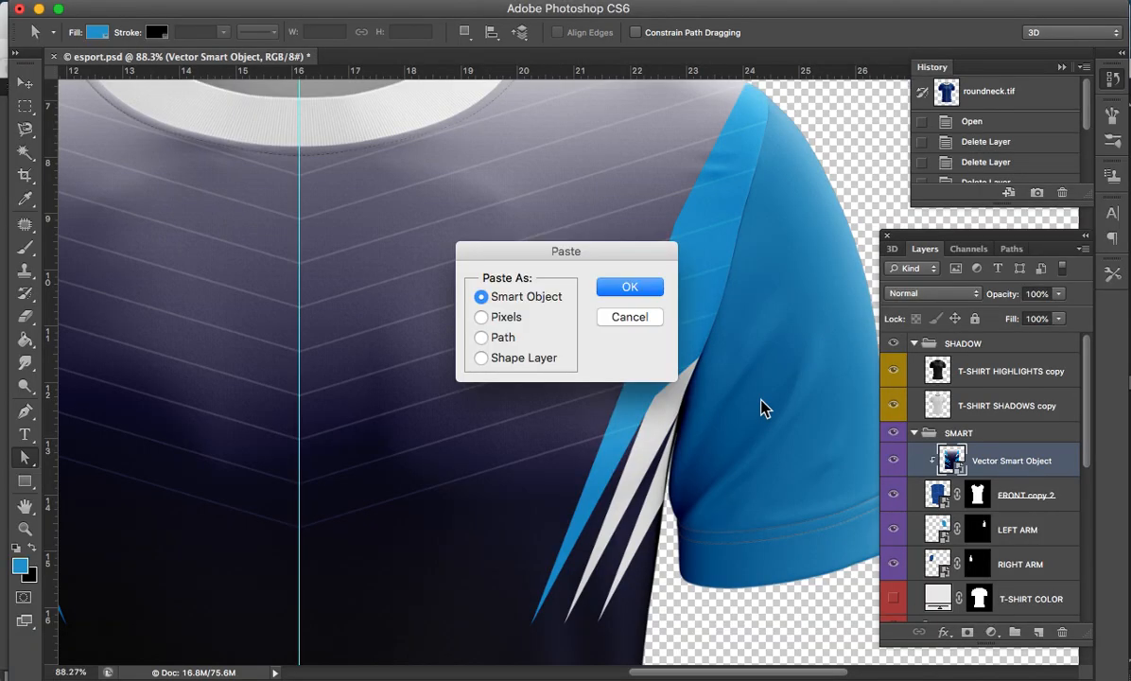
pyautogui.click(630, 288)
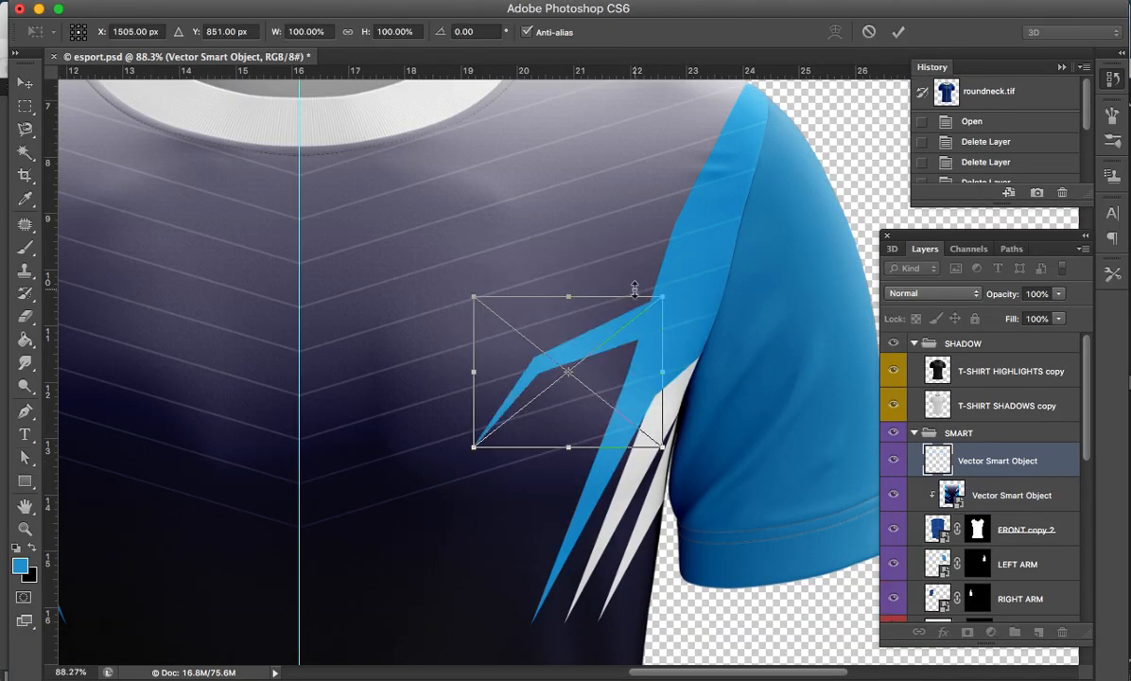
pyautogui.moveTo(630, 320); pyautogui.dragTo(848, 144)
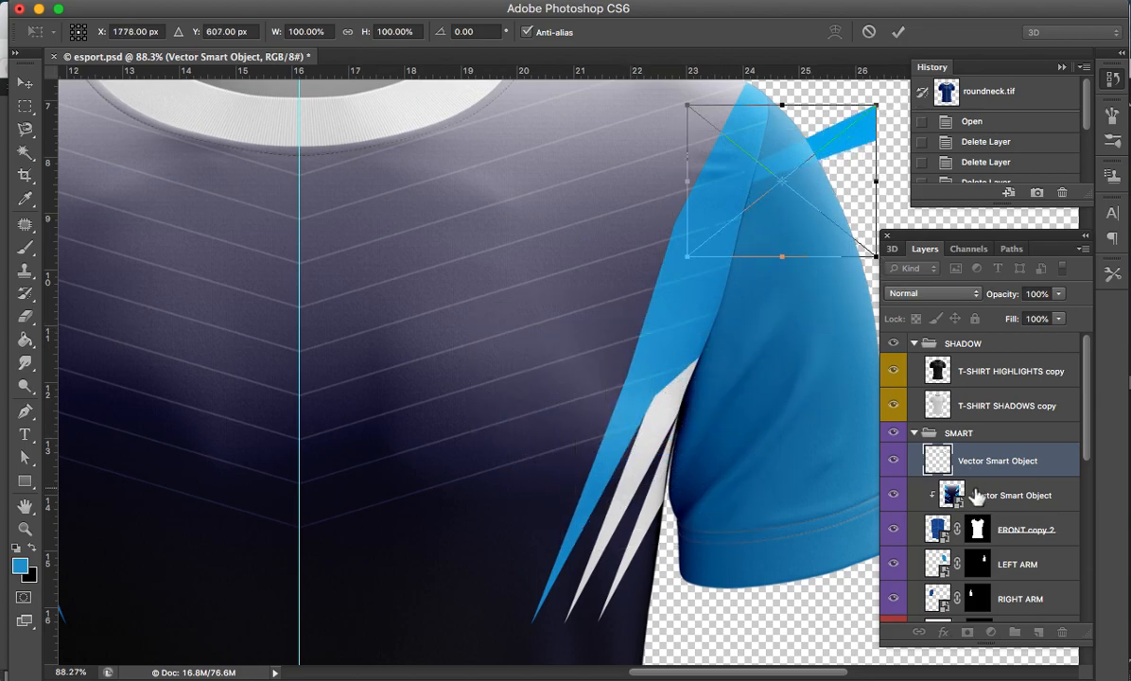
pyautogui.press('Return')
# - Sample the pasted spike's pure blue above the T-SHIRT SHADOWS copy layer as the foreground color, and delete the spike layer
pyautogui.moveTo(951, 461); pyautogui.dragTo(938, 373)
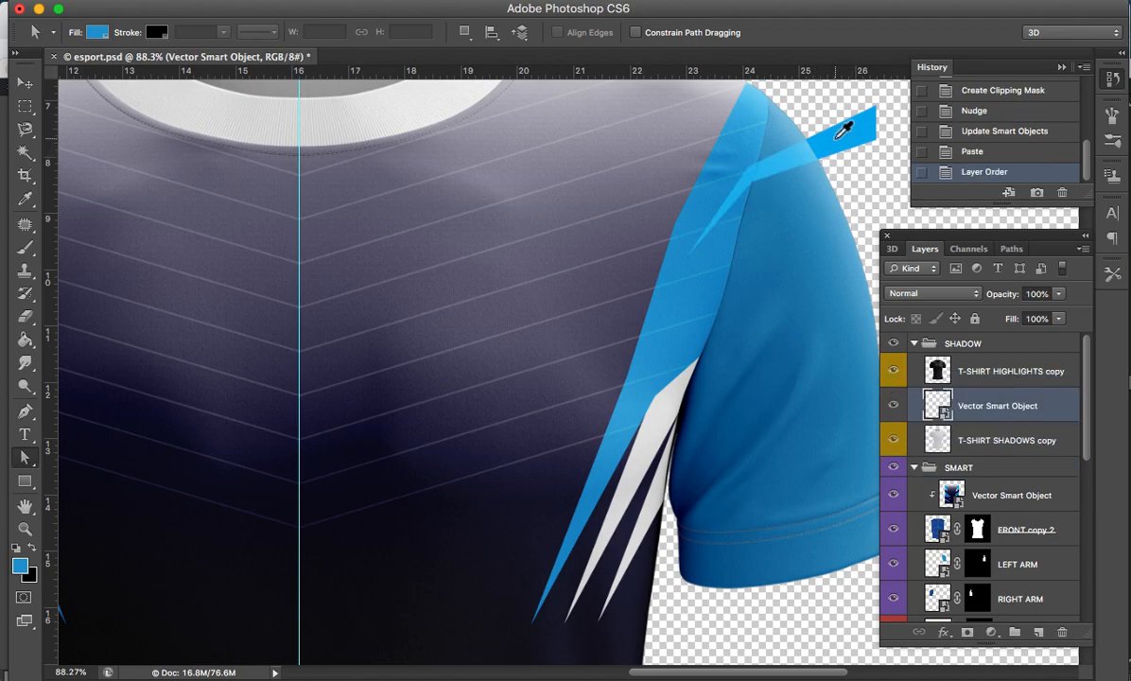
pyautogui.press('i')
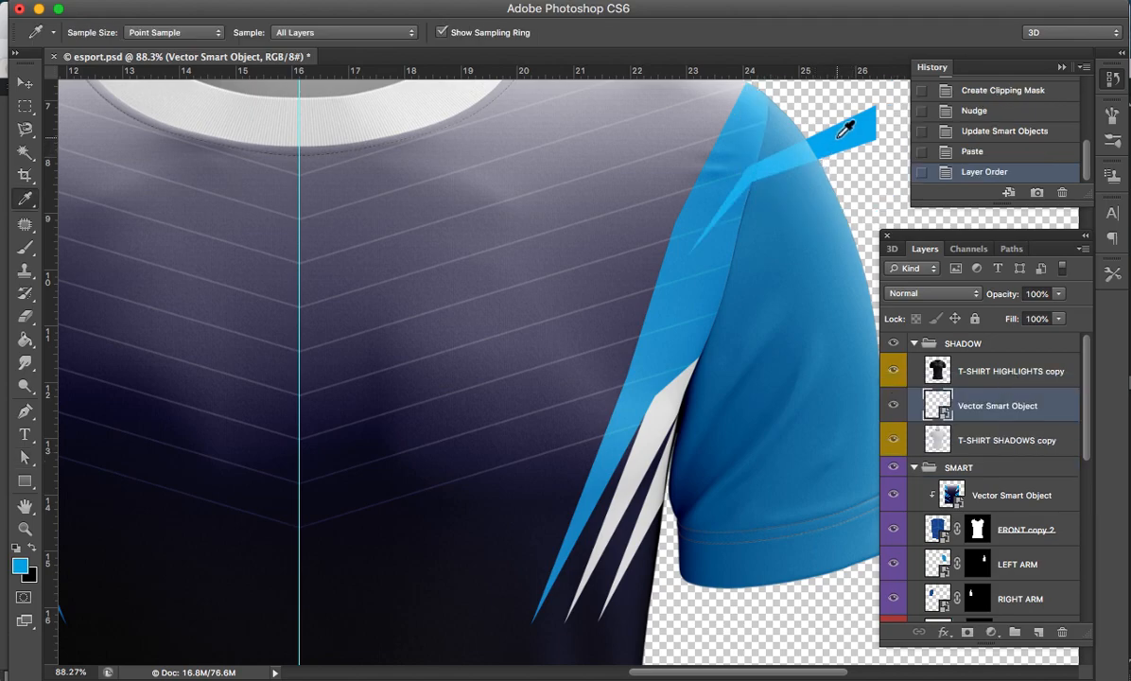
pyautogui.click(1062, 633)
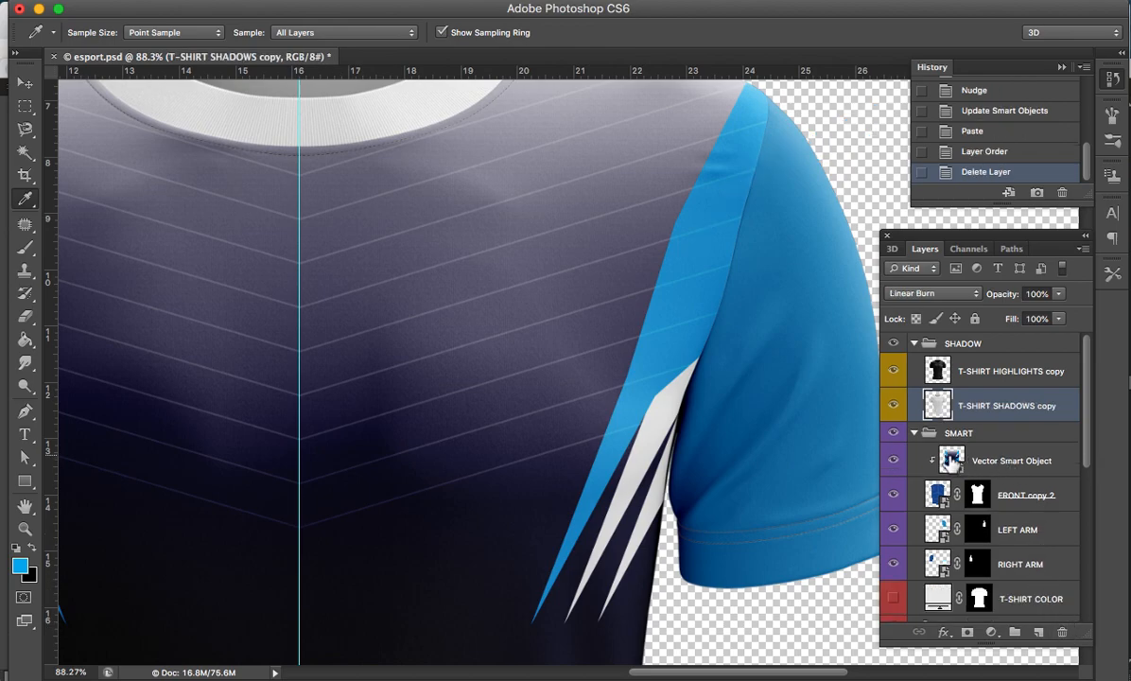
# - Refill Layer 1 inside the LEFT ARM smart object with the newly sampled blue, and save and close it
pyautogui.click(941, 531)
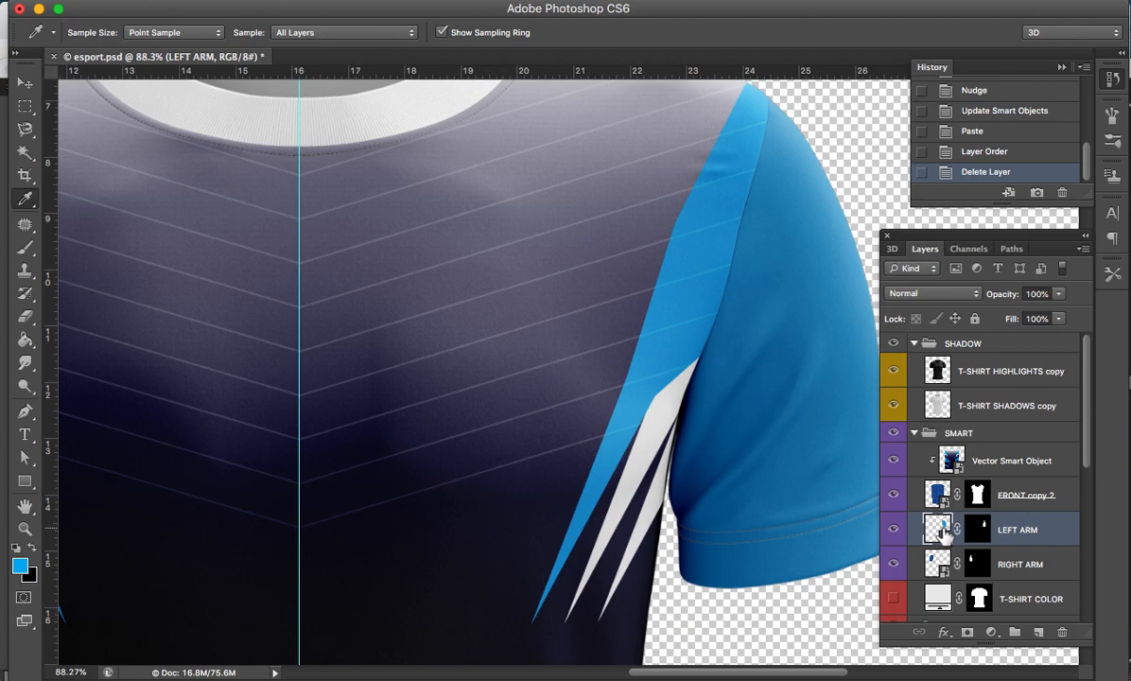
pyautogui.doubleClick(941, 531)
pyautogui.press('g')
pyautogui.click(634, 321)
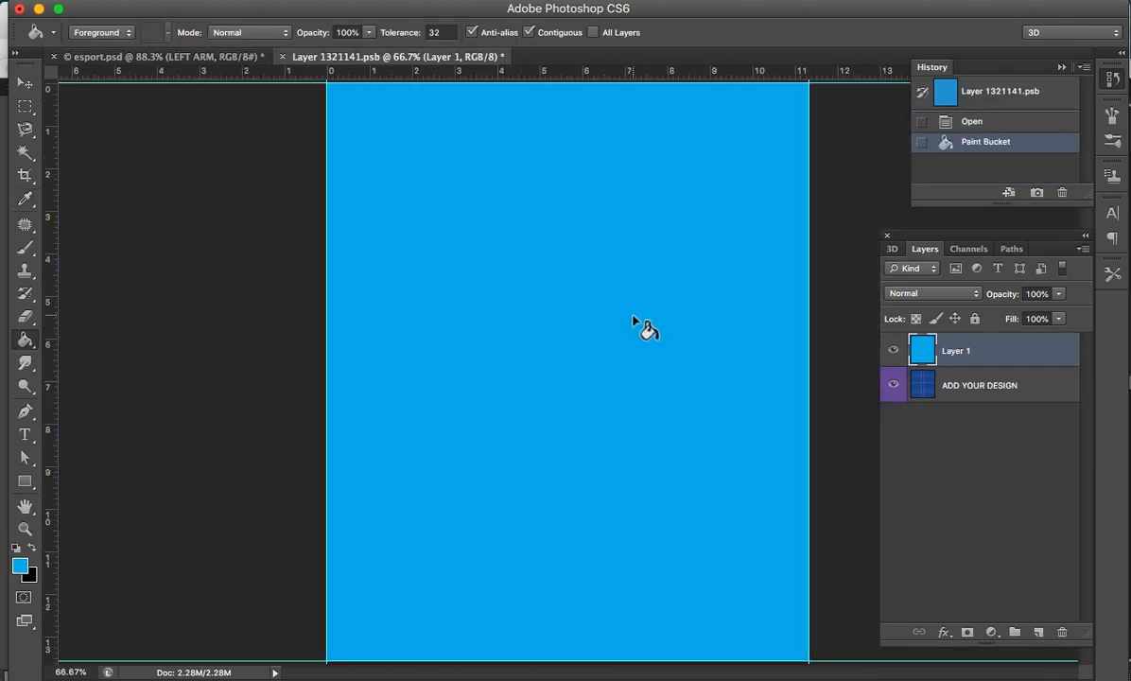
pyautogui.hotkey('ctrl', 's')
pyautogui.click(282, 57)
pyautogui.press('a')
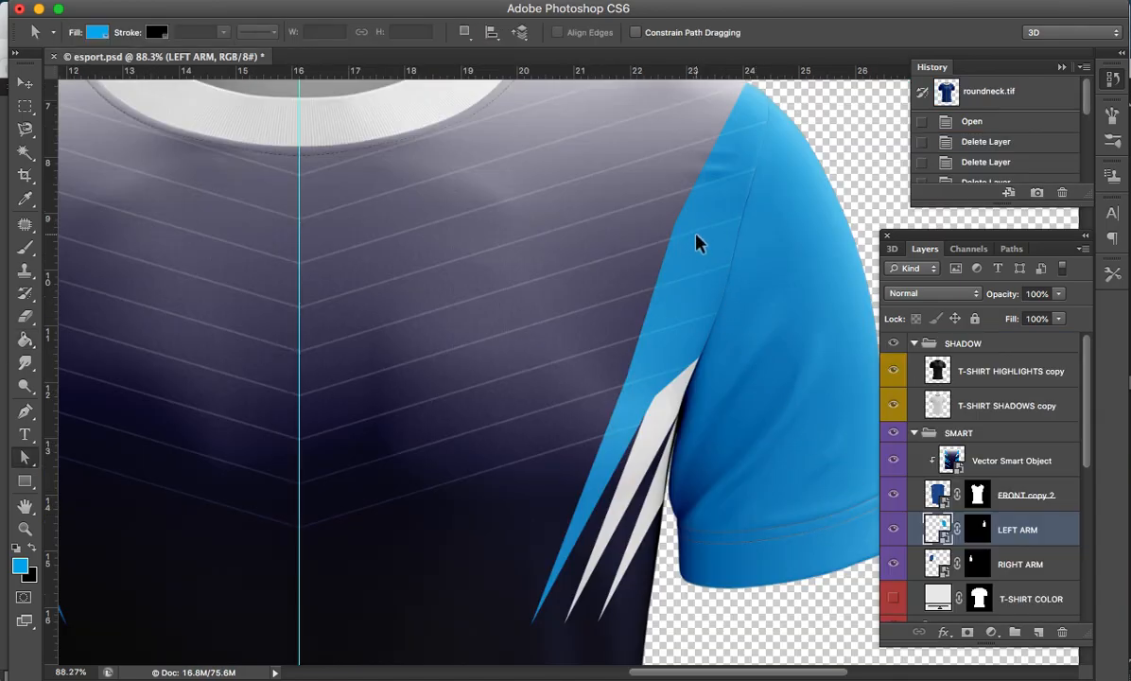
# - Fill a new layer with the same bright blue inside the RIGHT ARM smart object, and save and close it
pyautogui.hotkey('ctrl', '-')
pyautogui.hotkey('ctrl', '-')
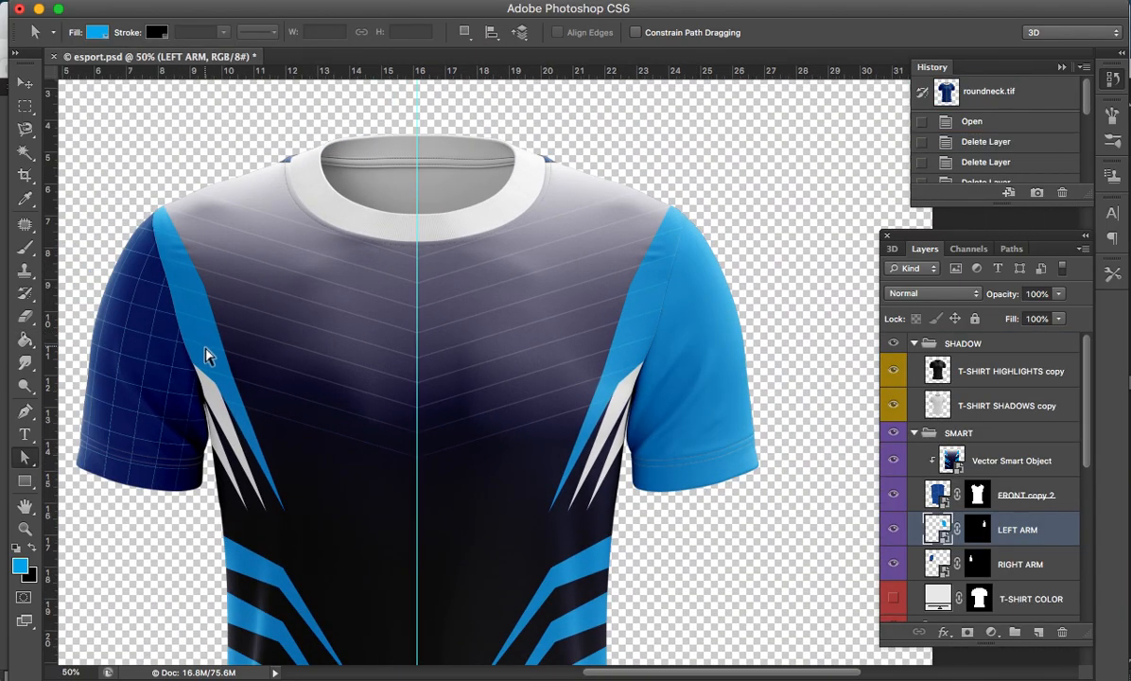
pyautogui.doubleClick(939, 565)
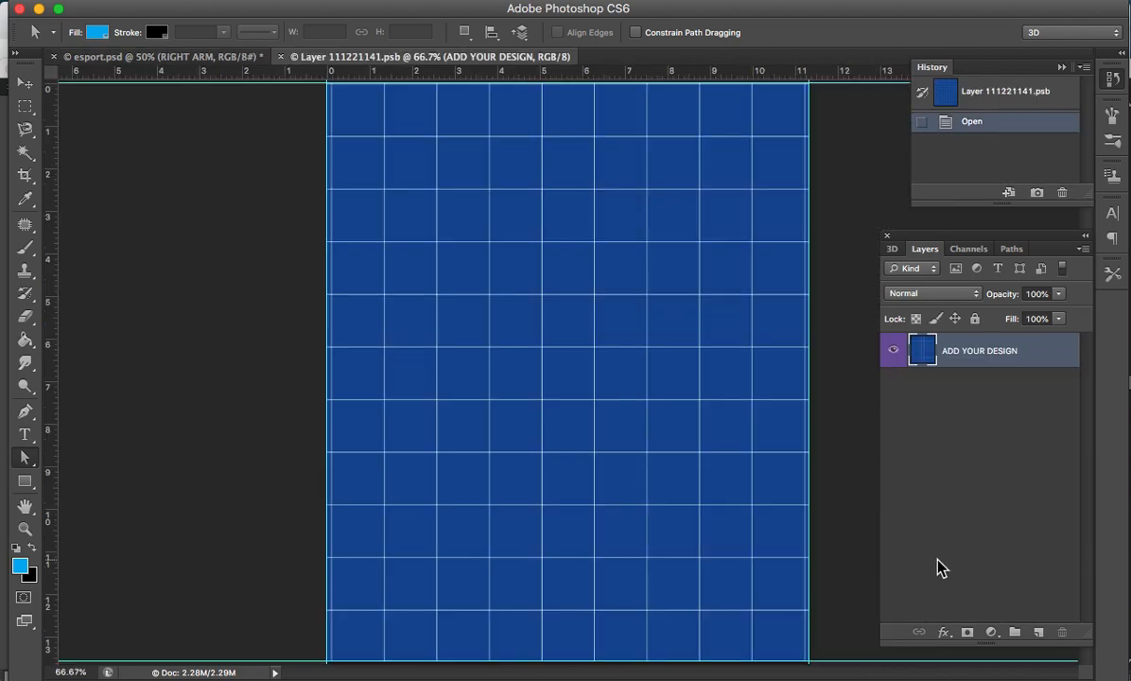
pyautogui.click(1038, 631)
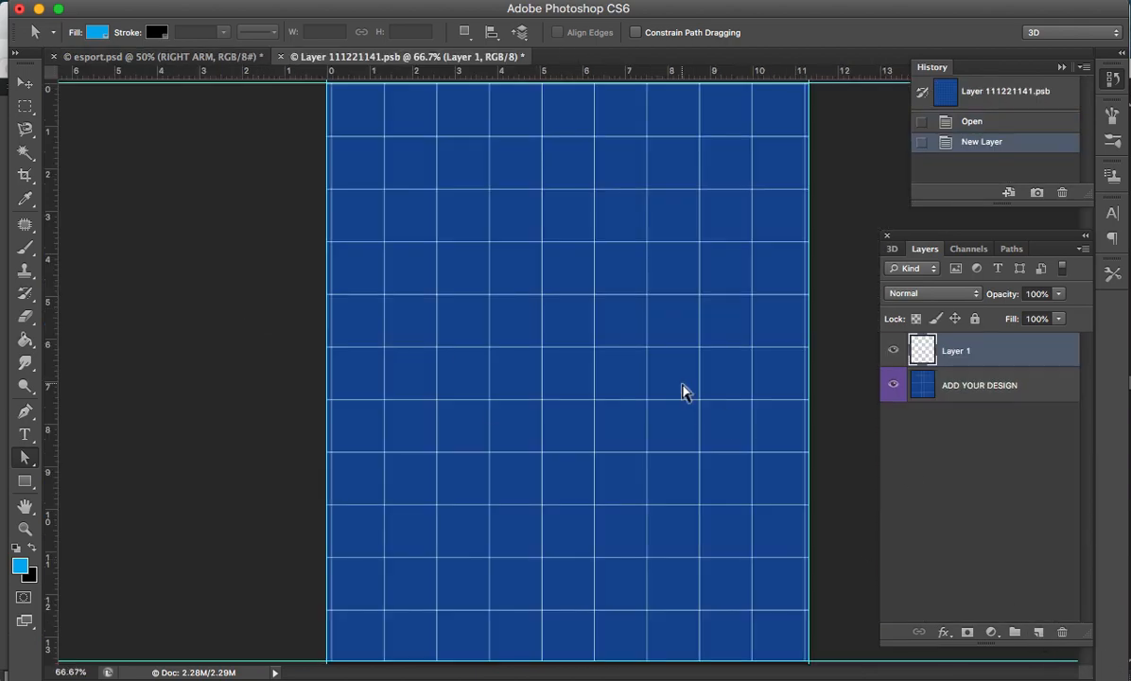
pyautogui.press('g')
pyautogui.click(612, 320)
pyautogui.press('super+s')
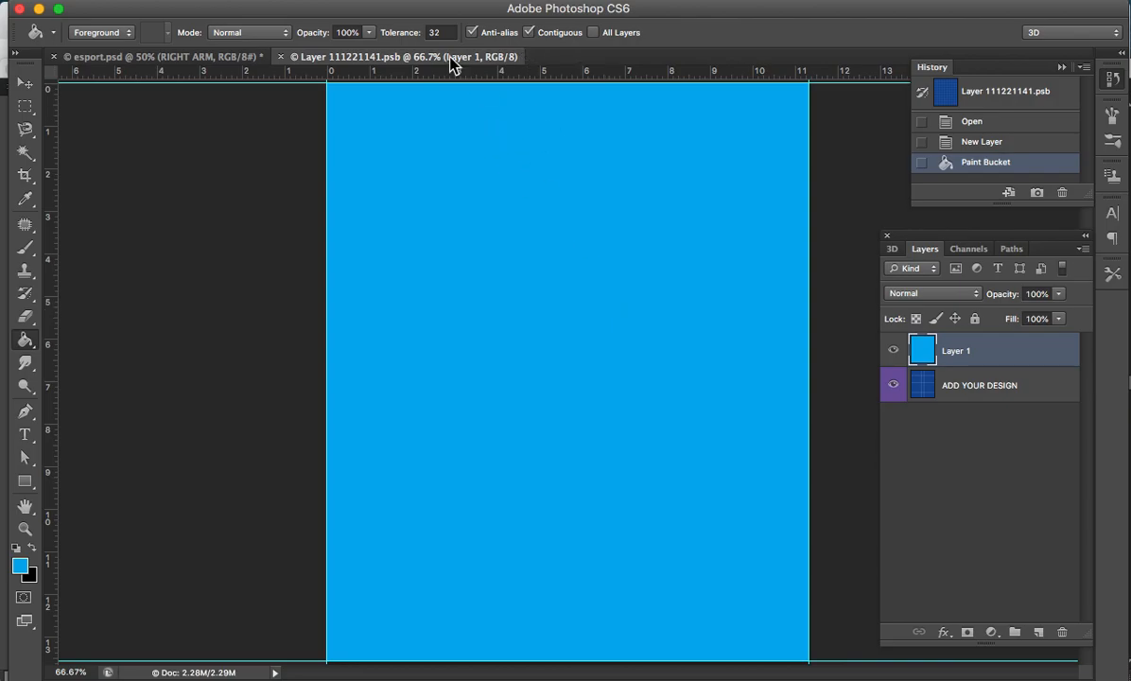
pyautogui.press('super+w')
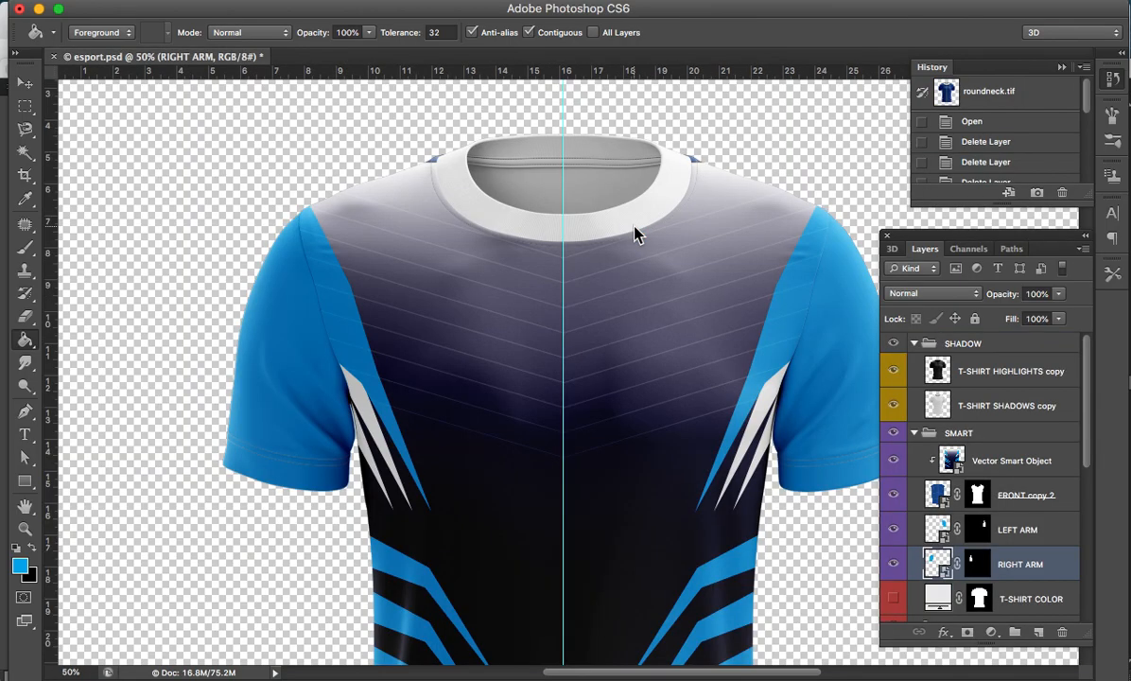
pyautogui.press('a')
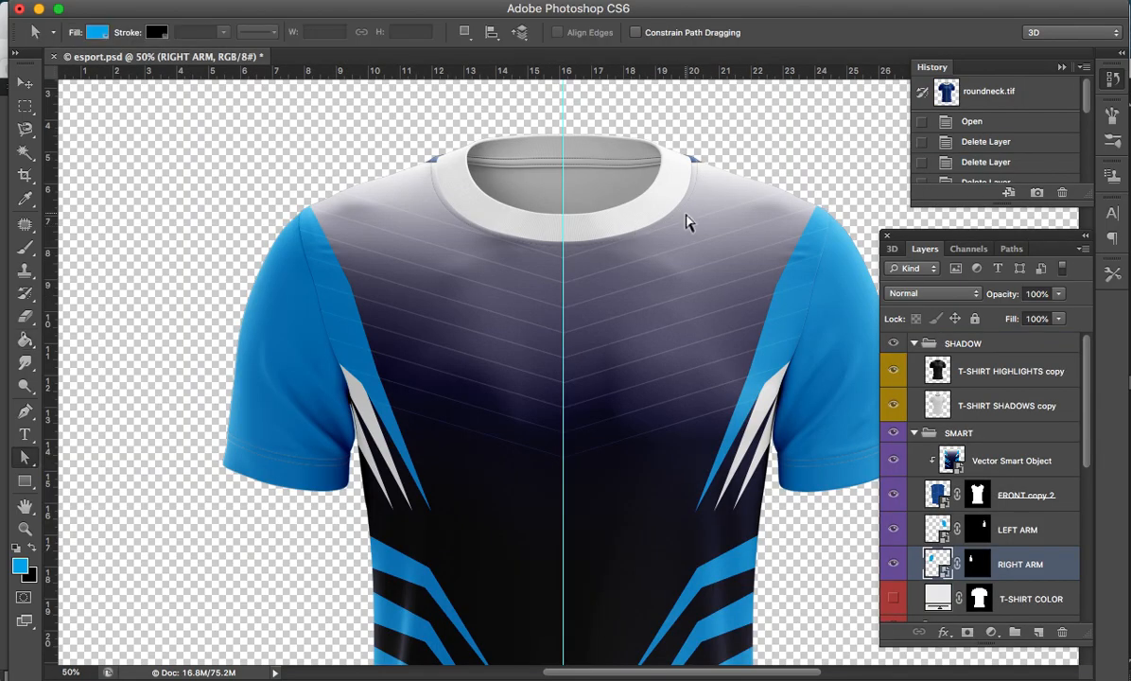
# - Stretch the clipped Vector Smart Object artwork upward past the collar to a height of about 236%
pyautogui.press('v')
pyautogui.click(917, 458)
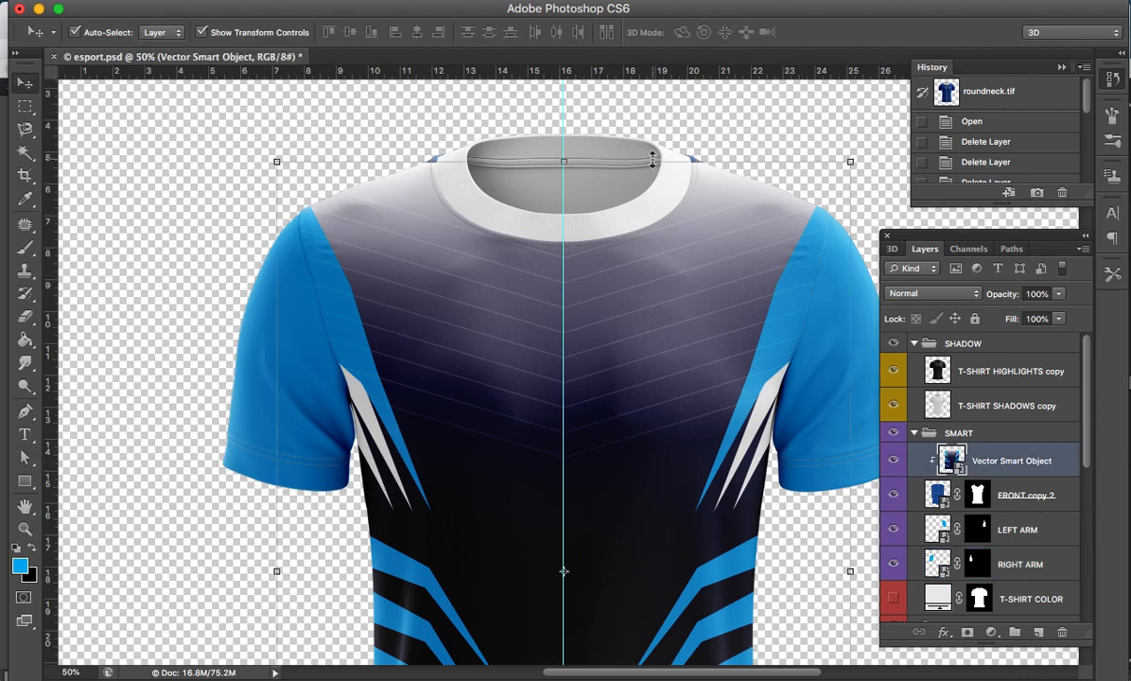
pyautogui.moveTo(567, 162); pyautogui.dragTo(561, 120)
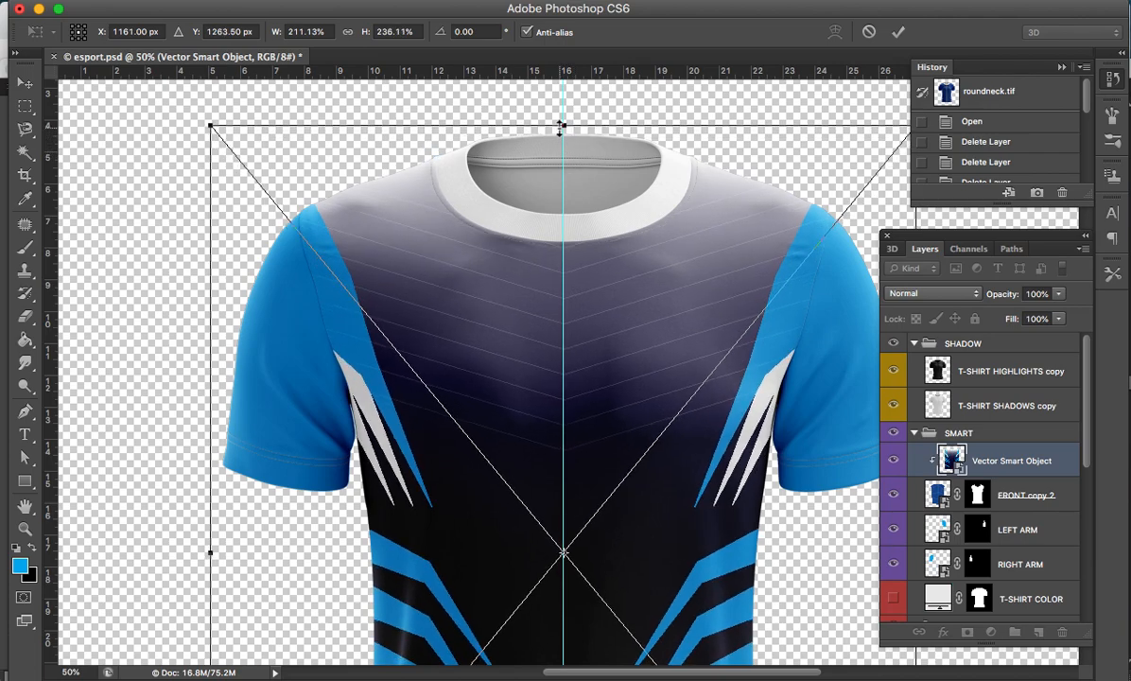
pyautogui.press('Return')
pyautogui.press('a')
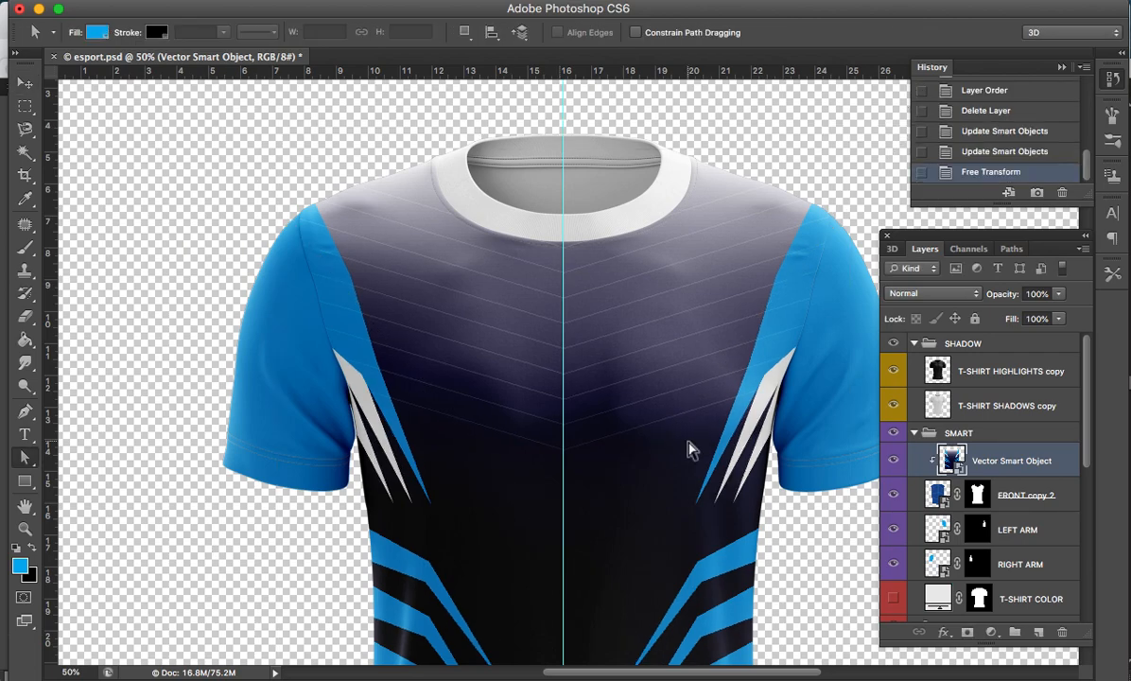
# - Draw a closed blue Pen tool shape about 316 px wide and 254 px high over the collar's right half, from the center guide
pyautogui.press('z')
pyautogui.moveTo(684, 492); pyautogui.dragTo(702, 474)
pyautogui.moveTo(616, 144); pyautogui.dragTo(676, 321)
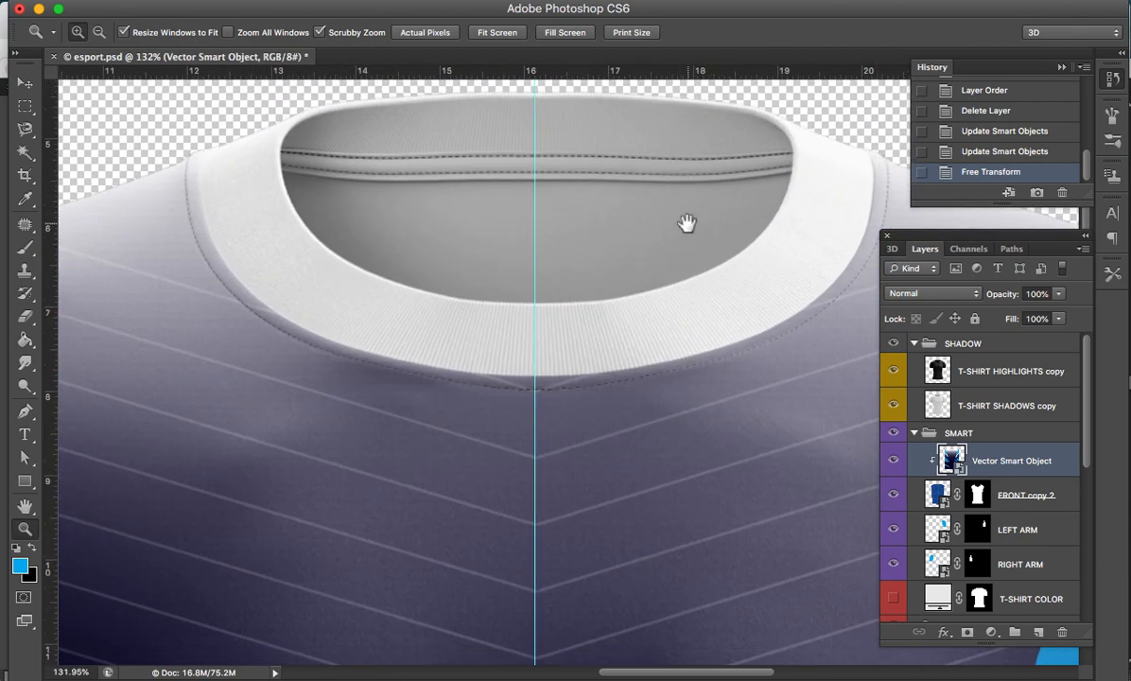
pyautogui.press('a')
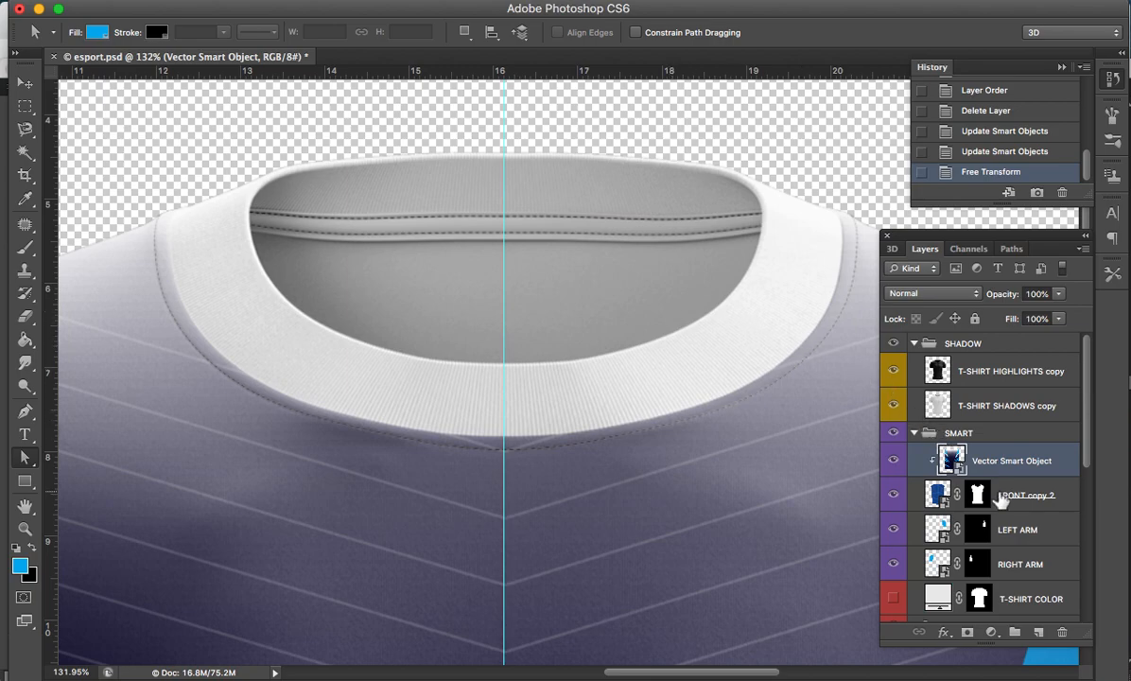
pyautogui.press('p')
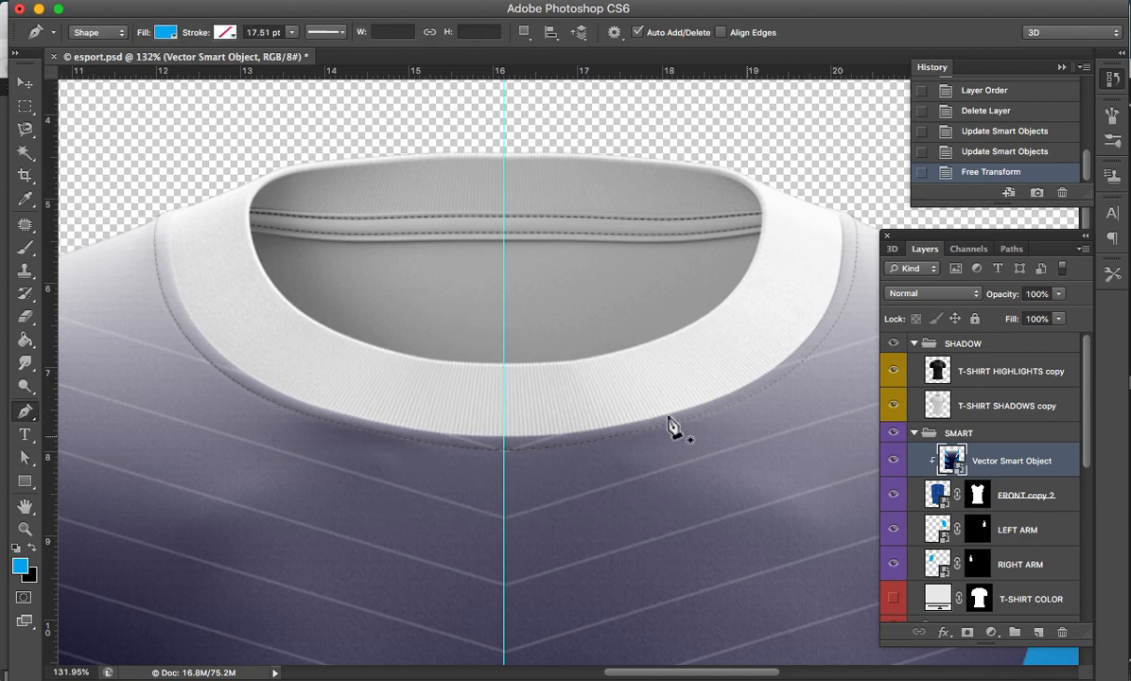
pyautogui.click(509, 441)
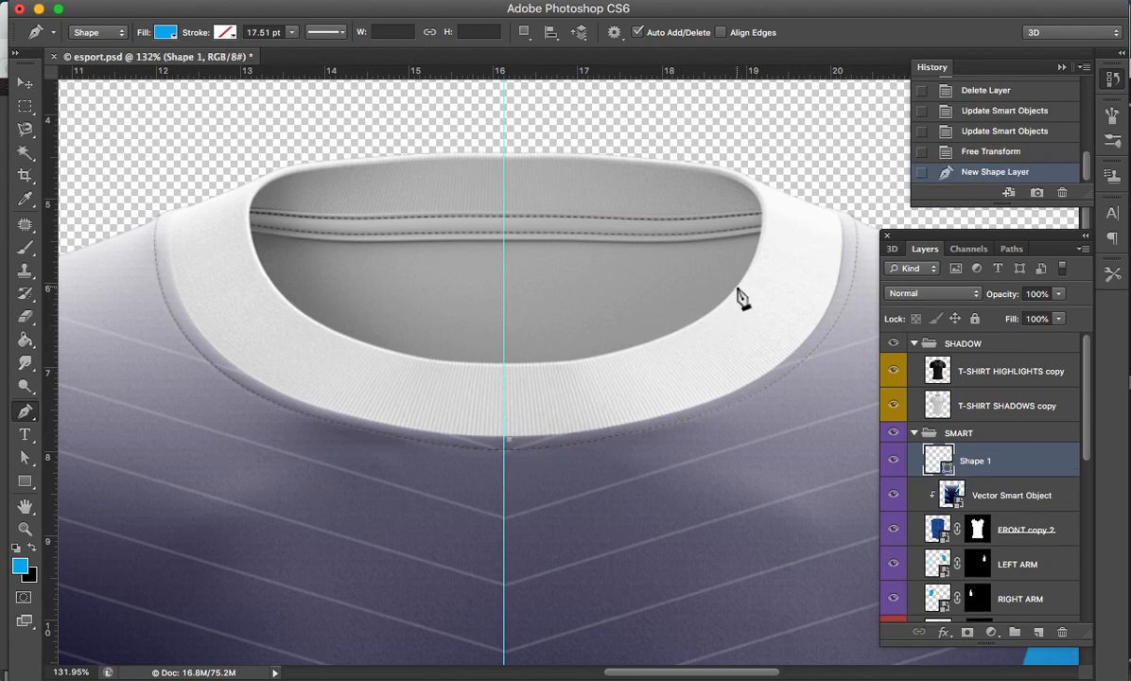
pyautogui.moveTo(737, 280); pyautogui.dragTo(751, 224)
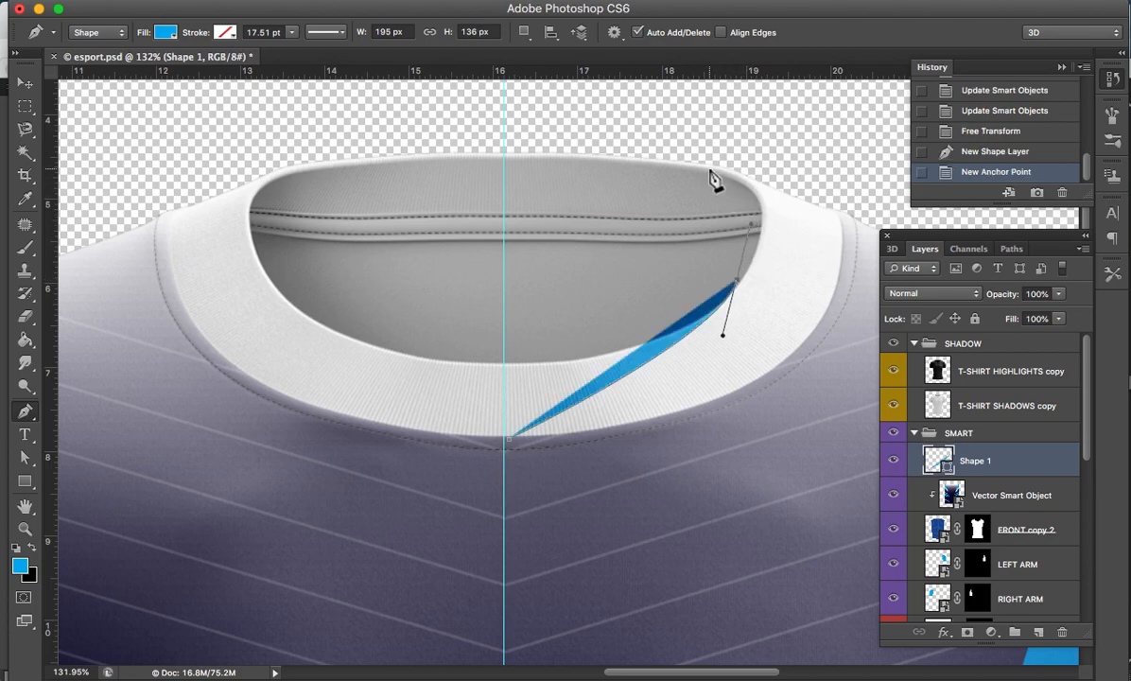
pyautogui.moveTo(708, 168); pyautogui.dragTo(616, 151)
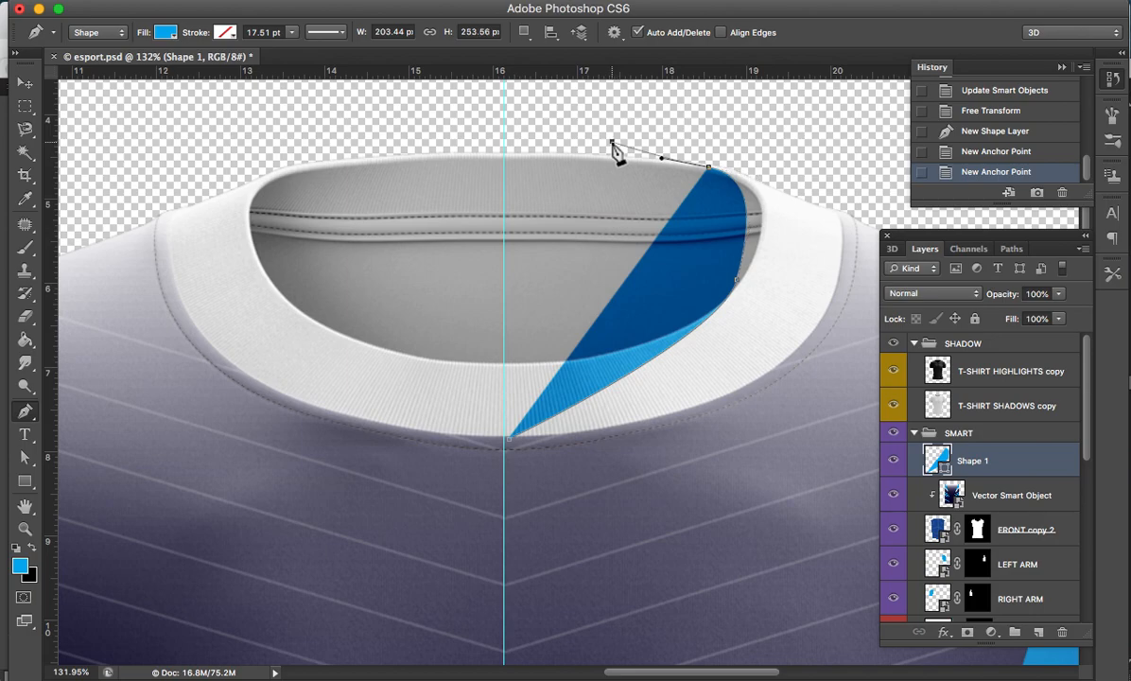
pyautogui.click(613, 142)
pyautogui.moveTo(863, 176); pyautogui.dragTo(801, 374)
pyautogui.moveTo(697, 416); pyautogui.dragTo(681, 435)
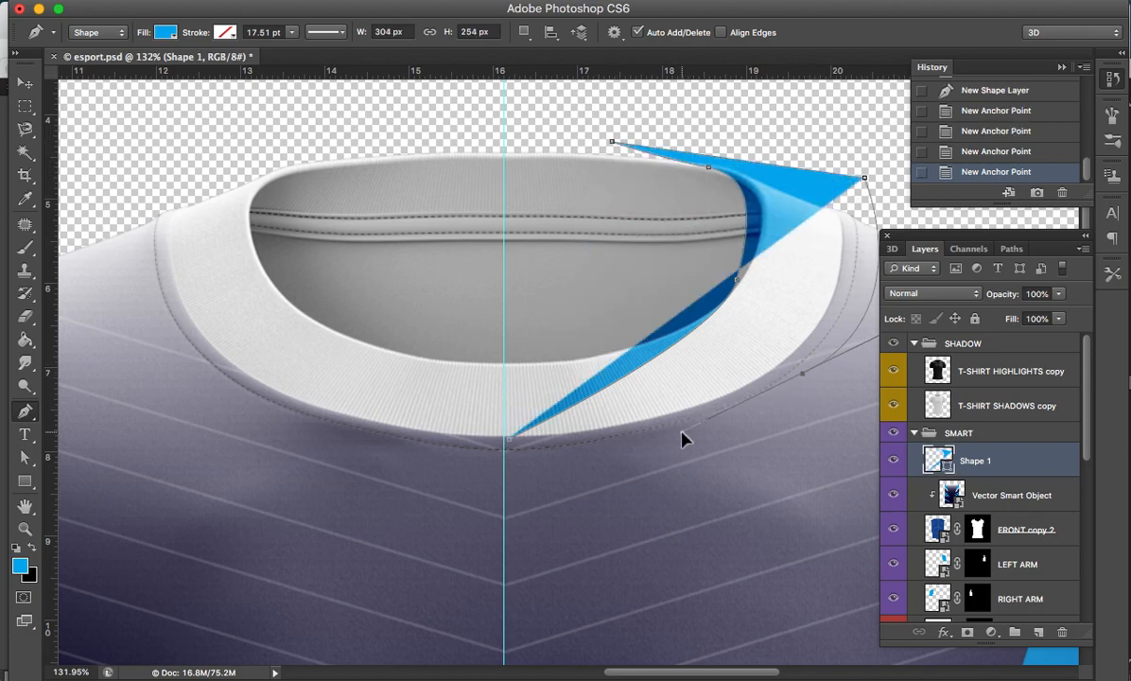
pyautogui.click(508, 441)
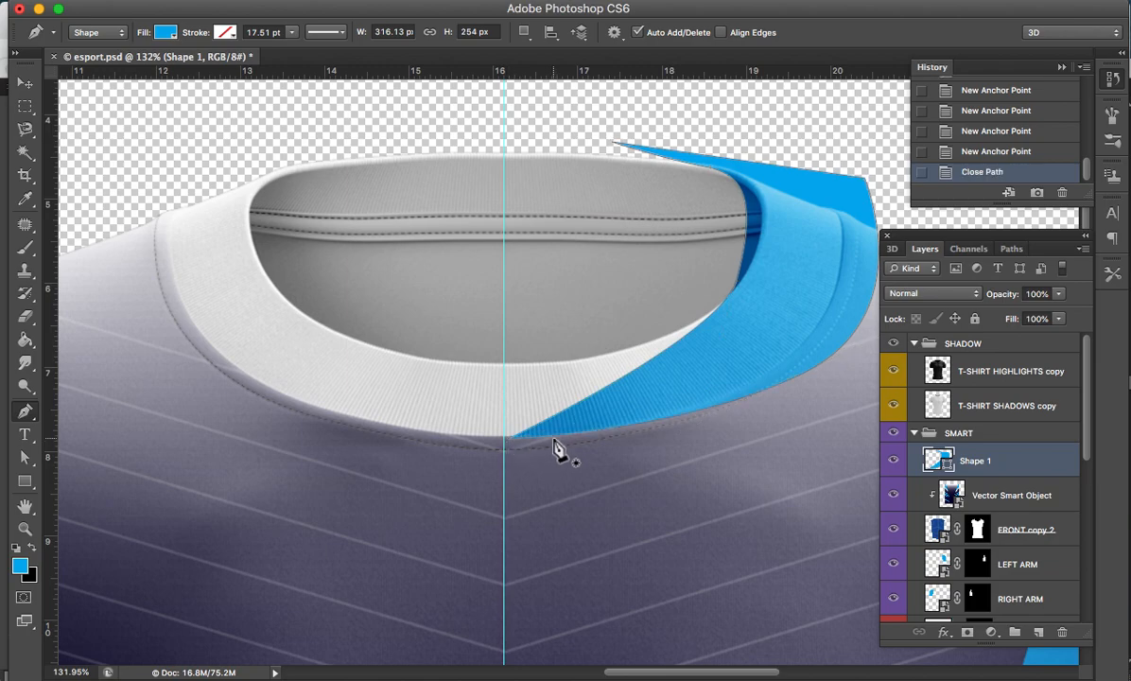
# - Try placing Shape 1 below the Vector Smart Object layer, and clipping it to the T-SHIRT SHADOWS copy layer
pyautogui.press('a')
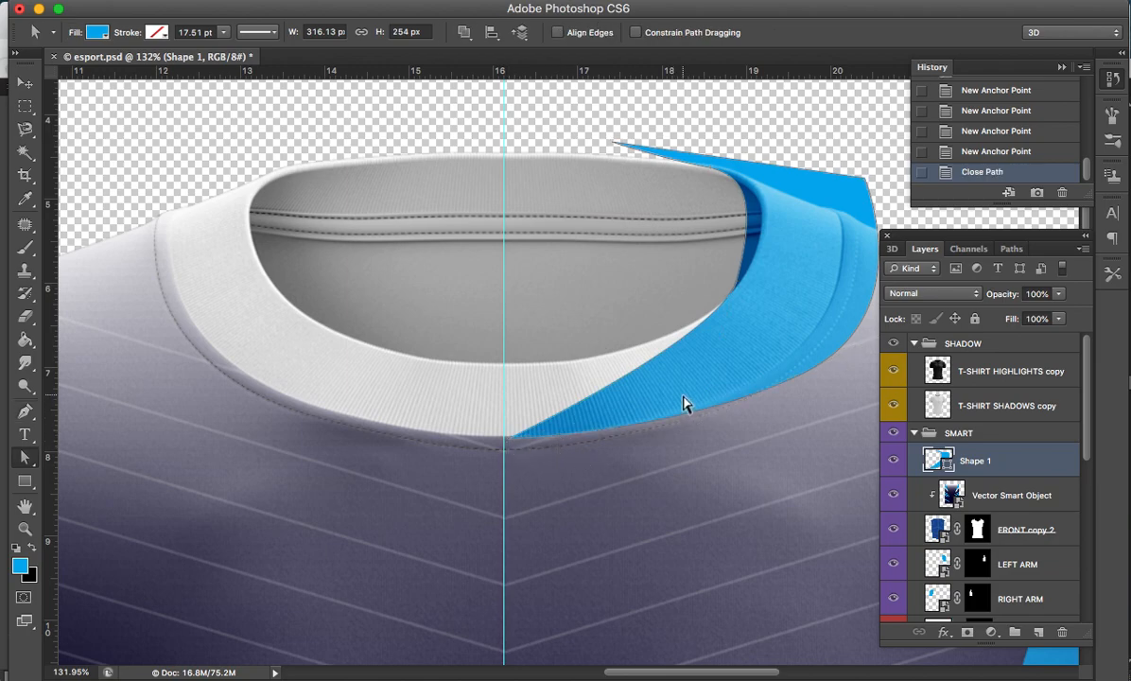
pyautogui.press('v')
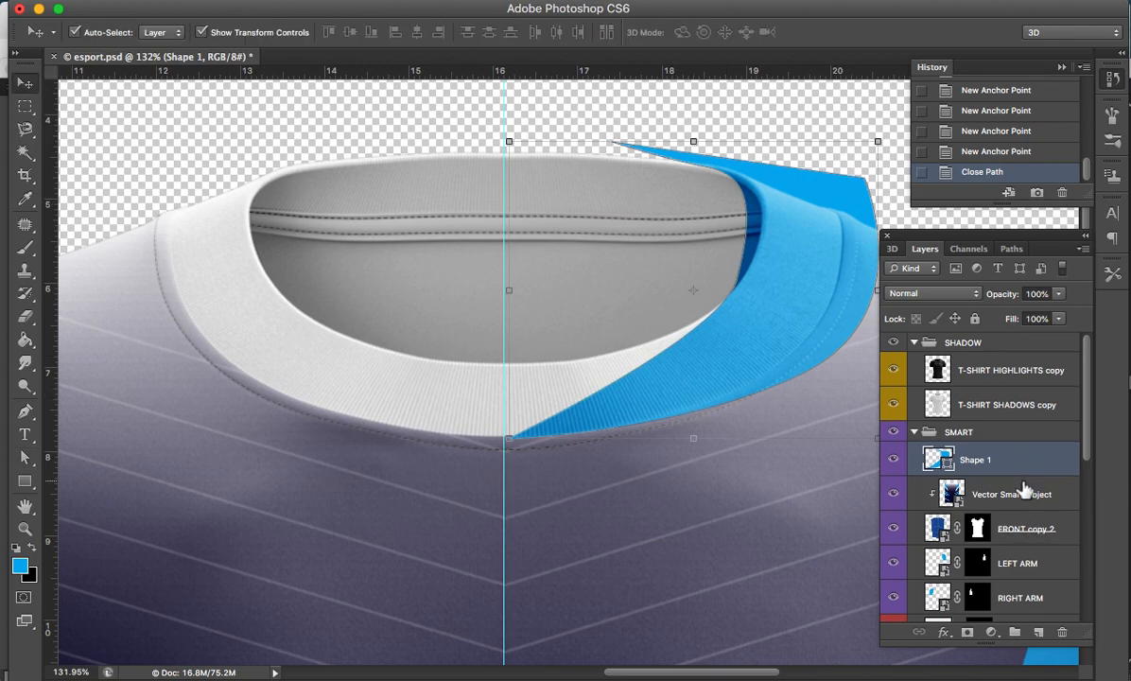
pyautogui.moveTo(1027, 470); pyautogui.dragTo(961, 499)
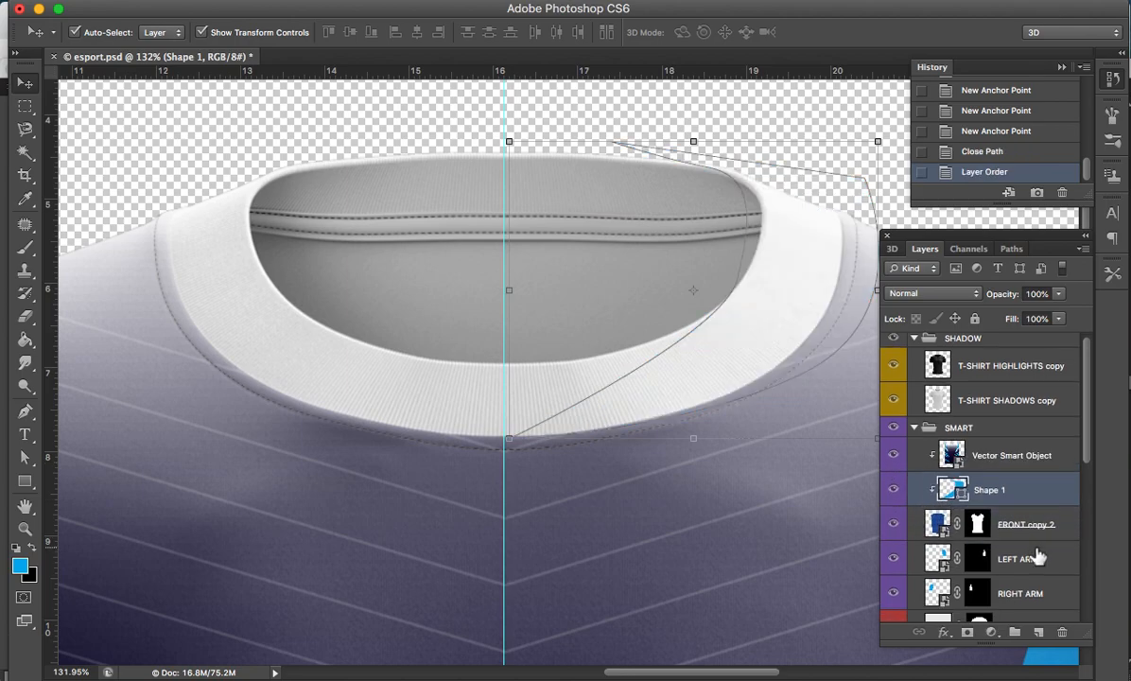
pyautogui.scroll(-4, 1038, 558)
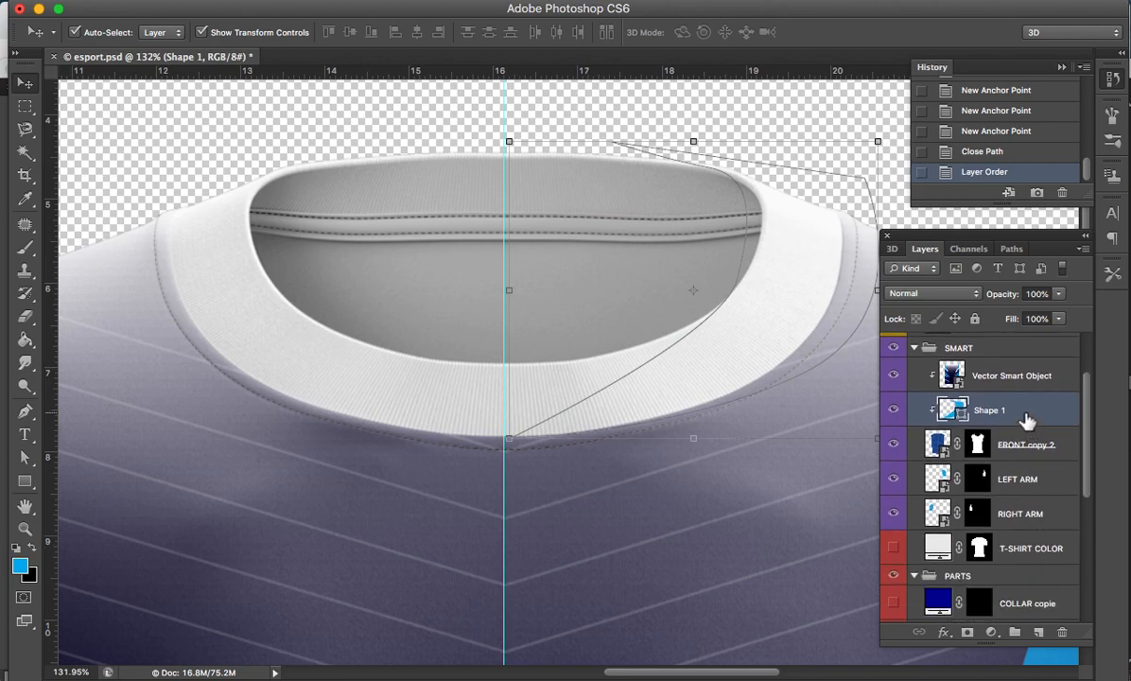
pyautogui.scroll(4, 1028, 419)
pyautogui.moveTo(1022, 460); pyautogui.dragTo(1021, 399)
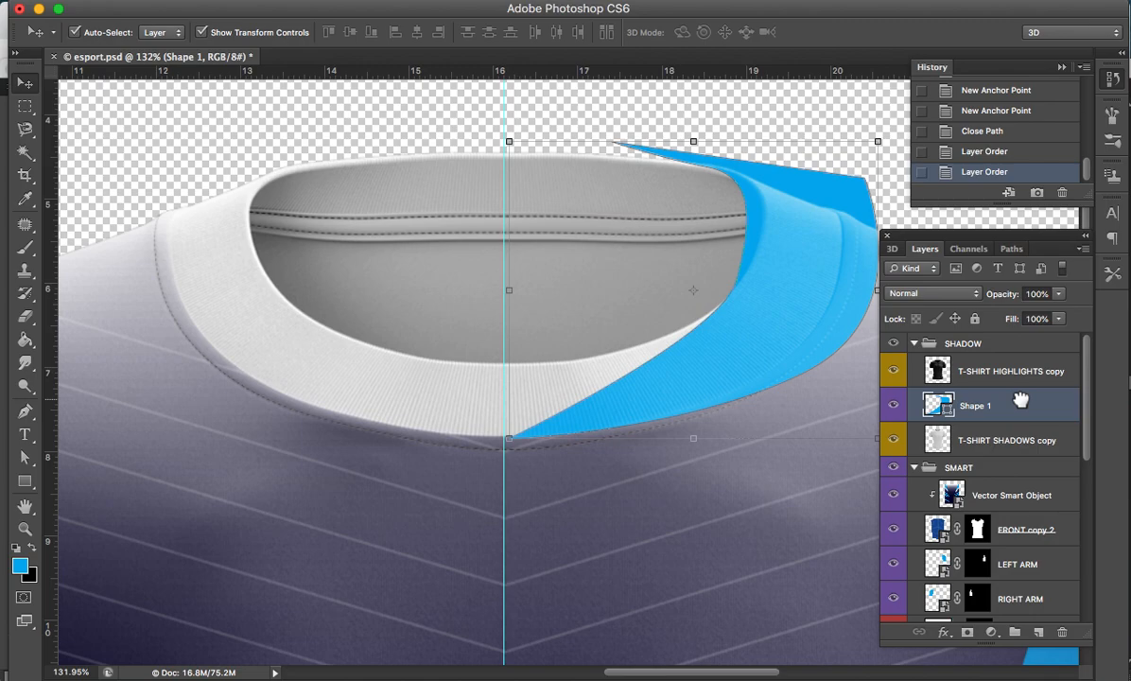
pyautogui.keyDown('alt'); pyautogui.click(938, 422); pyautogui.keyUp('alt')
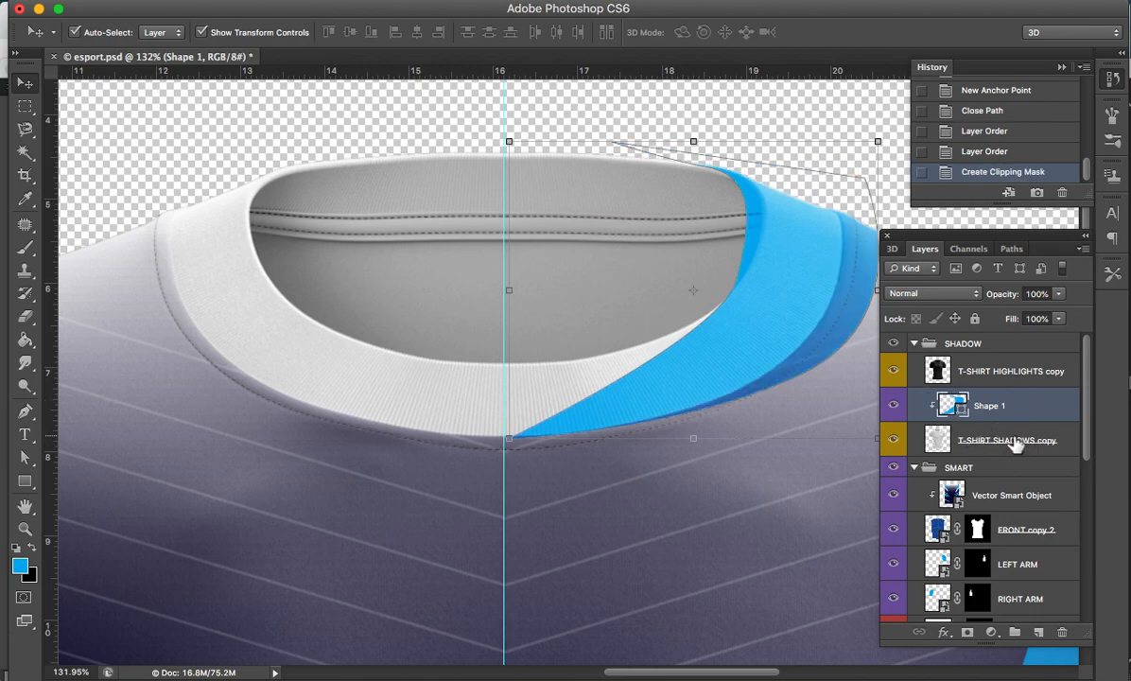
# - Move Shape 1 into the PARTS group directly above the COLLAR layer and clip it to COLLAR
pyautogui.scroll(-1, 1017, 443)
pyautogui.moveTo(1010, 397); pyautogui.dragTo(1038, 551)
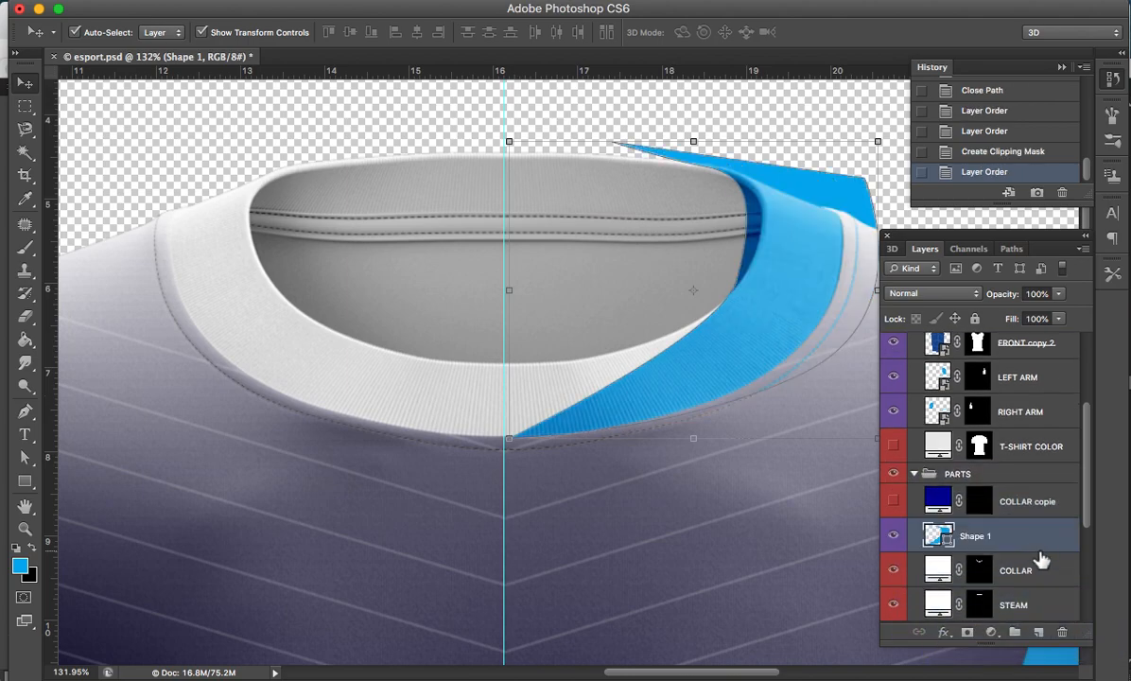
pyautogui.keyDown('alt'); pyautogui.click(941, 551); pyautogui.keyUp('alt')
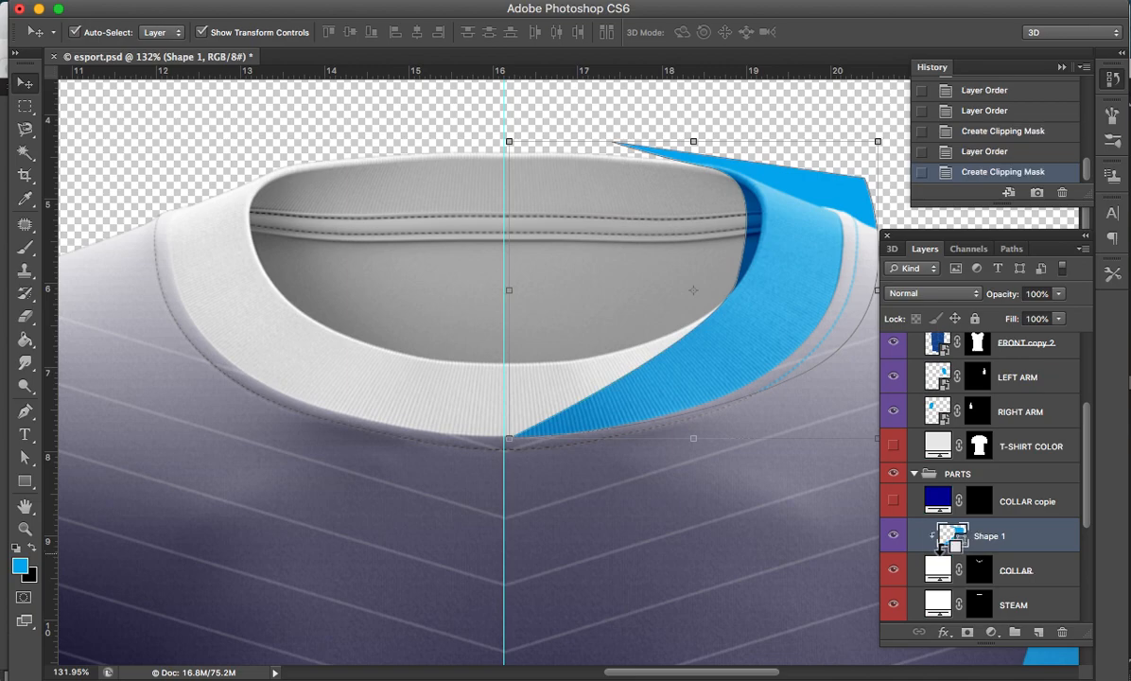
# - Reshape Shape 1 by moving its inner and upper anchor points toward the center guide, covering the right half of the collar's inner back
pyautogui.press('a')
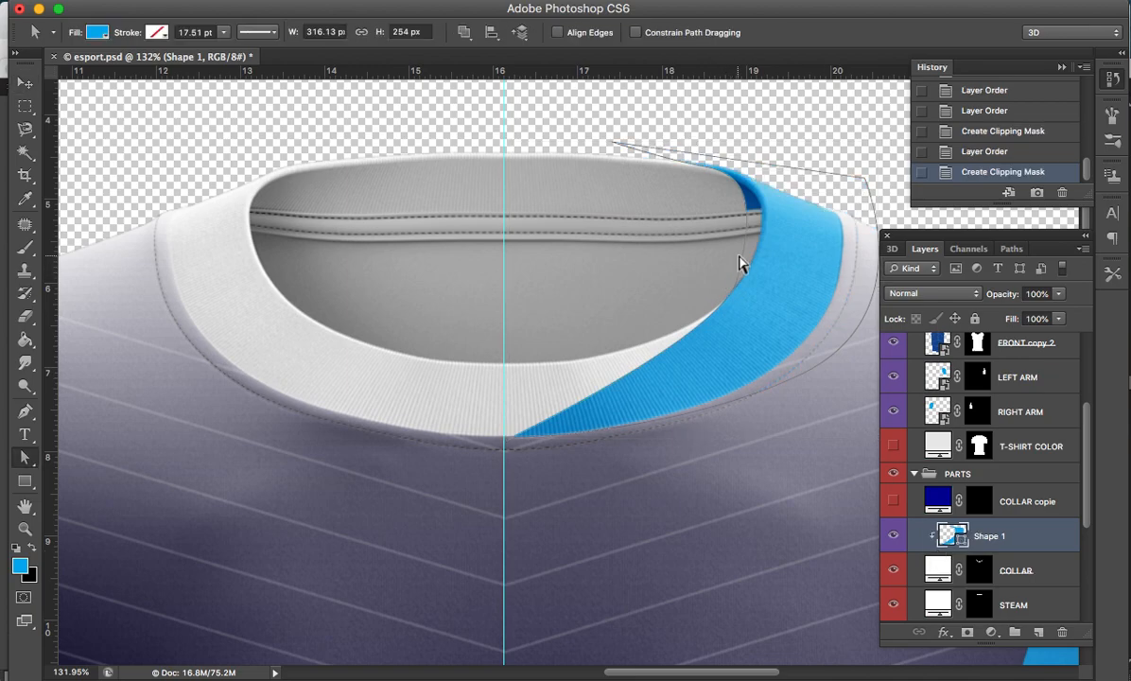
pyautogui.click(738, 284)
pyautogui.moveTo(744, 237); pyautogui.dragTo(679, 176)
pyautogui.moveTo(607, 171); pyautogui.dragTo(516, 244)
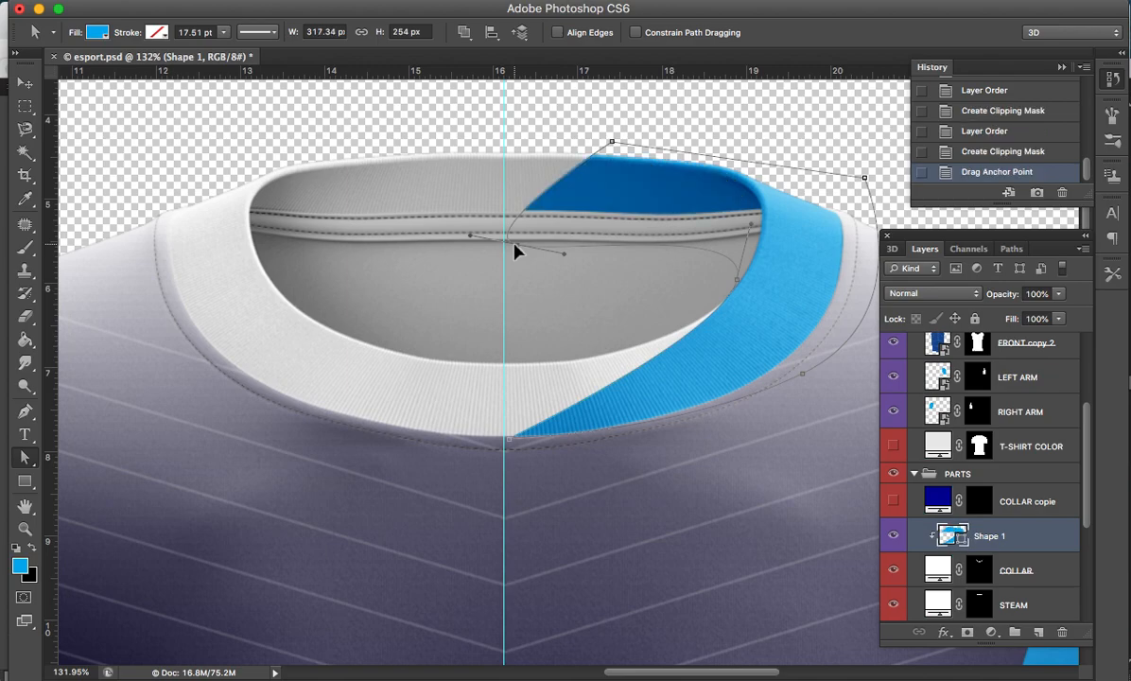
pyautogui.moveTo(612, 143); pyautogui.dragTo(506, 147)
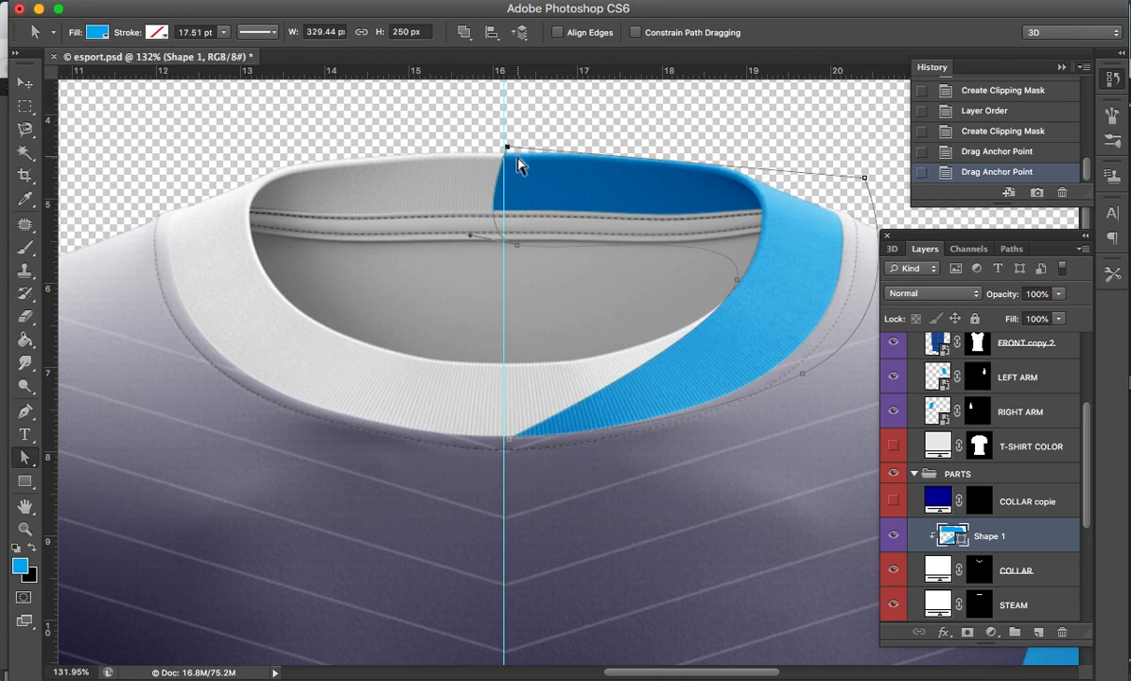
# - Duplicate the Shape 1 layer within esport.psd as Shape 1 copy
pyautogui.click(25, 83)
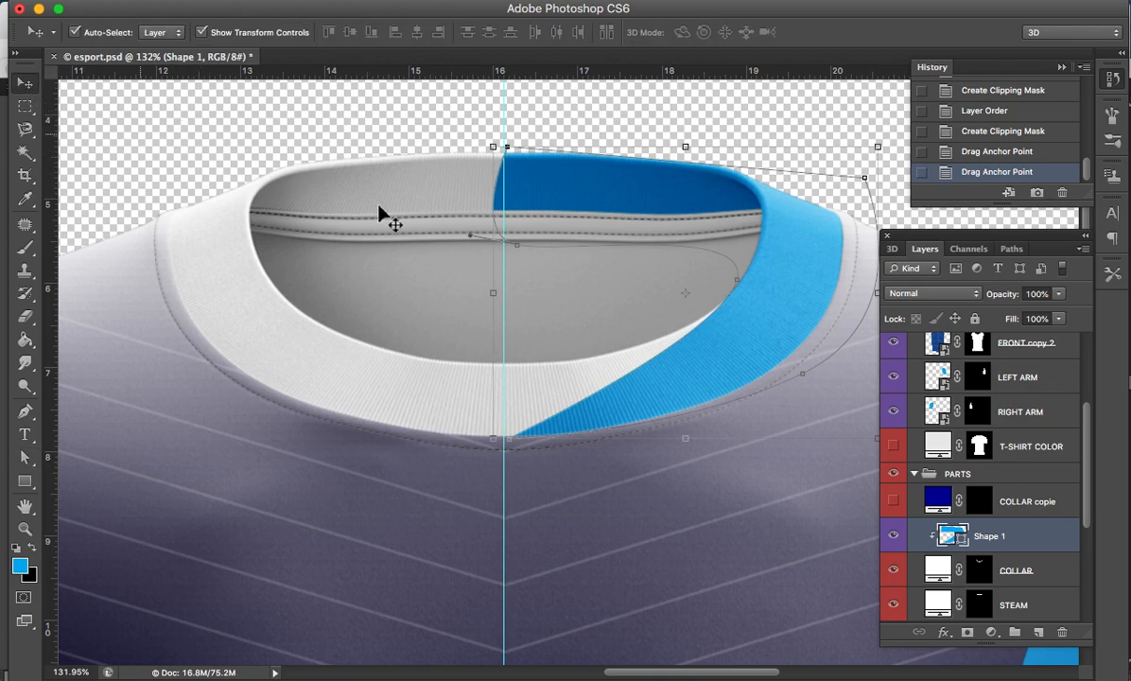
pyautogui.rightClick(1037, 541)
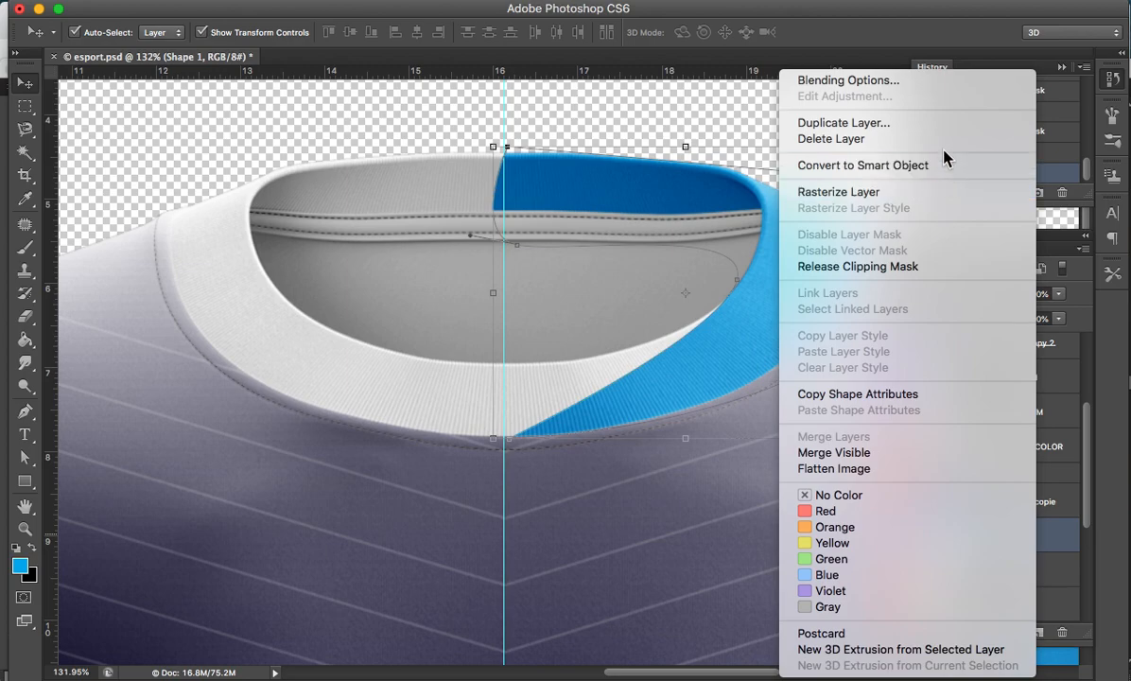
pyautogui.press('Escape')
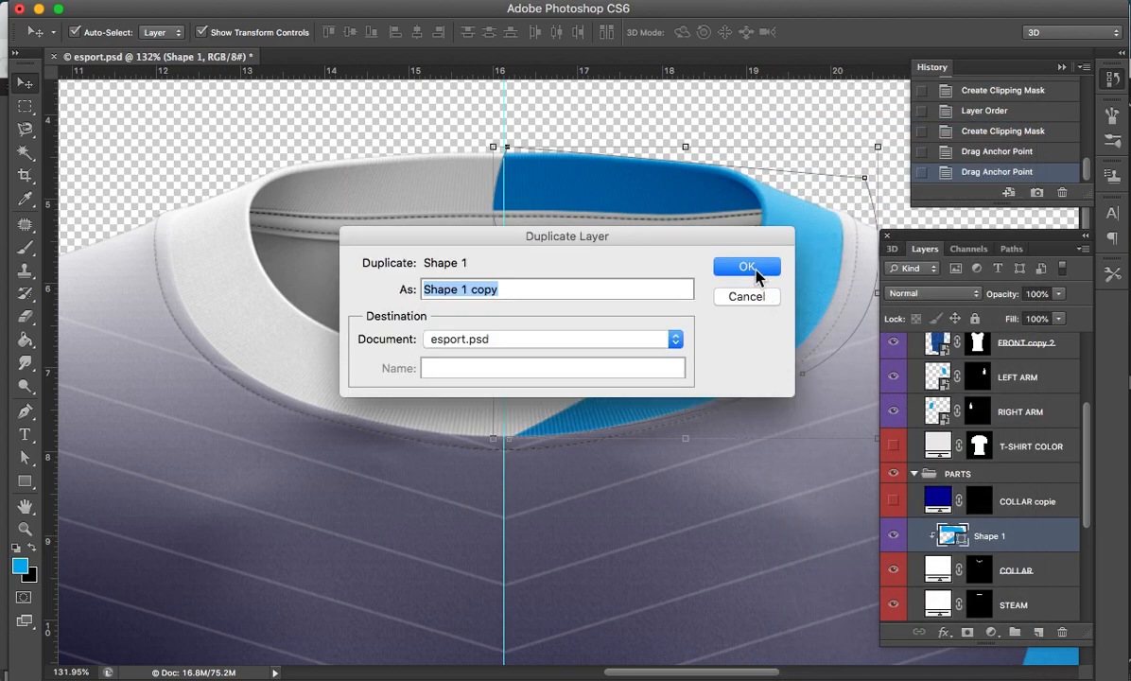
pyautogui.press('Return')
# - Lock the T-SHIRT HIGHLIGHTS copy and T-SHIRT SHADOWS copy layers completely
pyautogui.moveTo(794, 277); pyautogui.dragTo(641, 286)
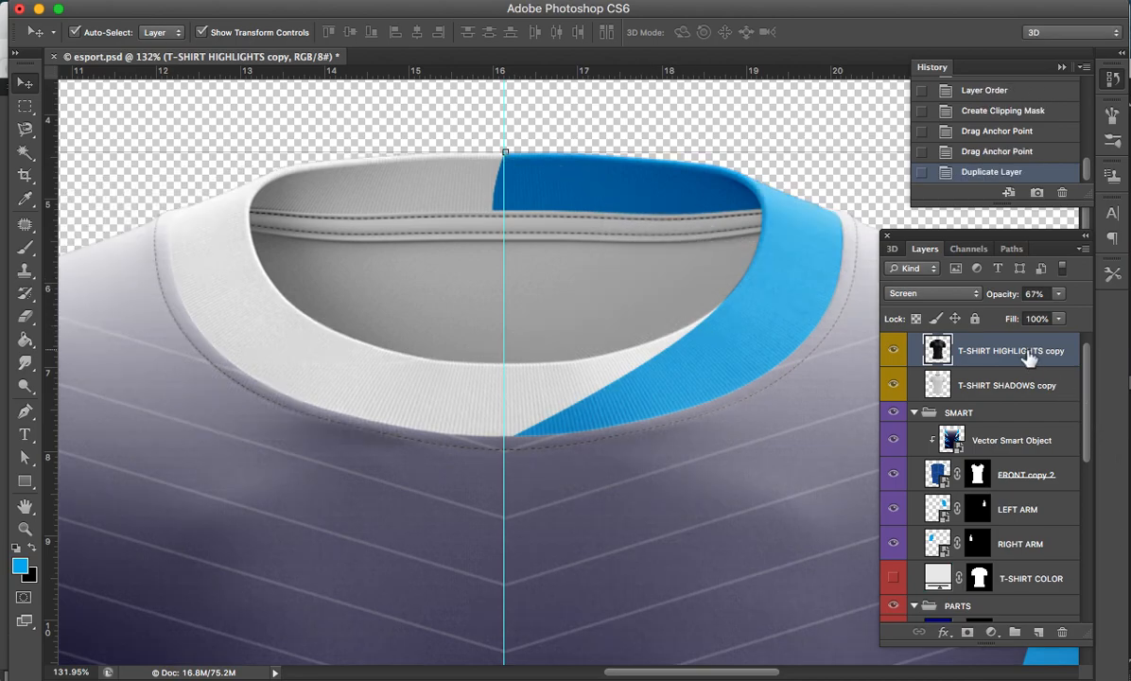
pyautogui.click(975, 319)
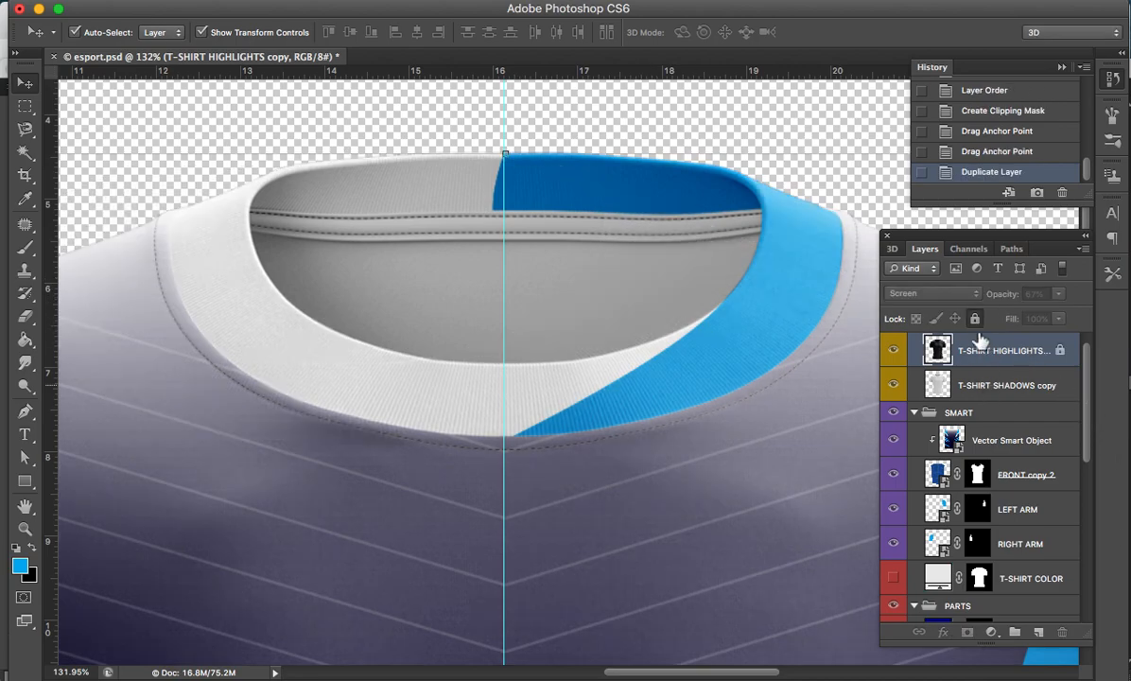
pyautogui.click(983, 385)
pyautogui.click(975, 318)
# - Flip Shape 1 copy horizontally and position it over the collar's left half, mirroring the blue accent about the center guide
pyautogui.press('q')
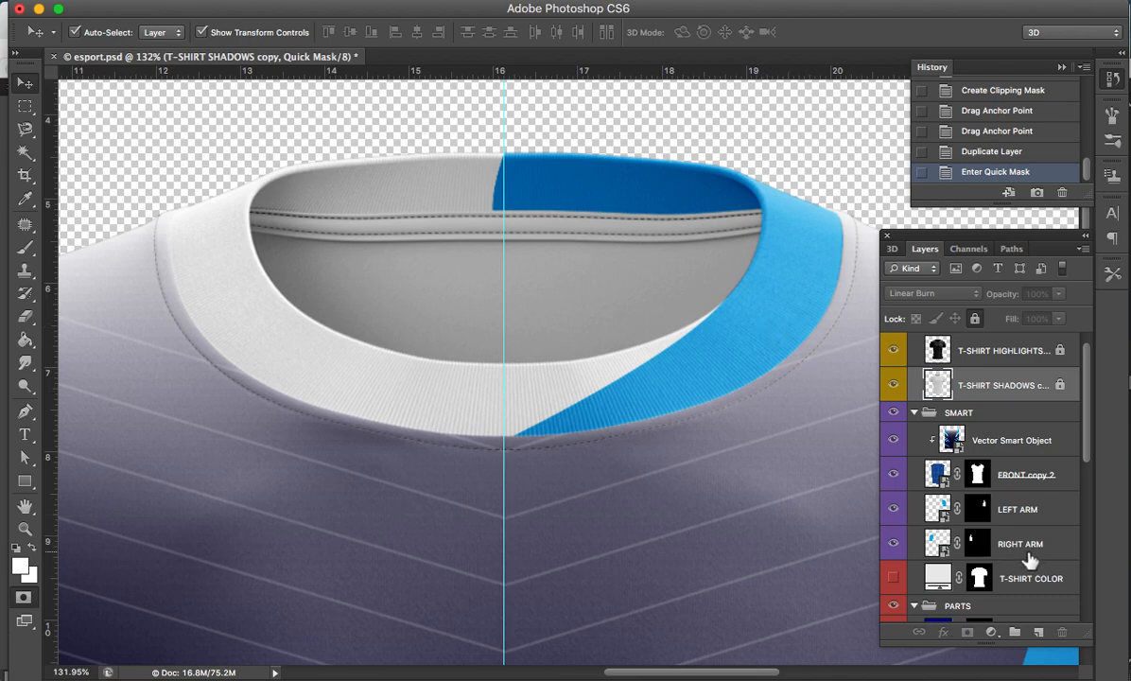
pyautogui.scroll(-3, 1029, 559)
pyautogui.click(1000, 518)
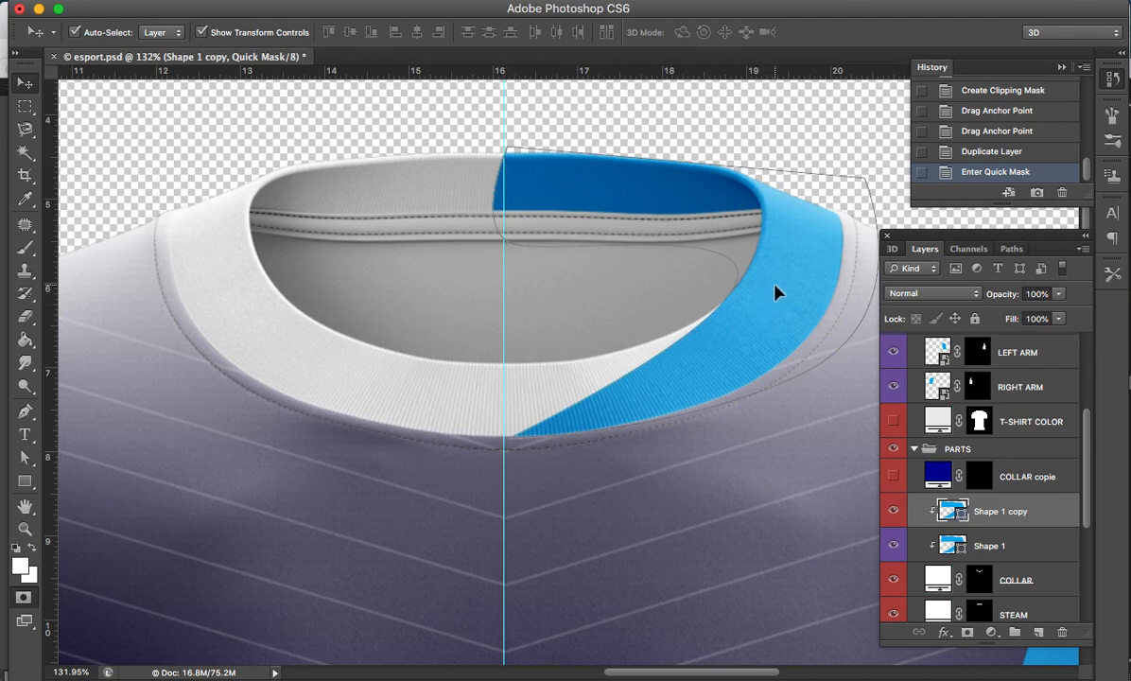
pyautogui.click(23, 601)
pyautogui.moveTo(674, 325); pyautogui.dragTo(463, 322)
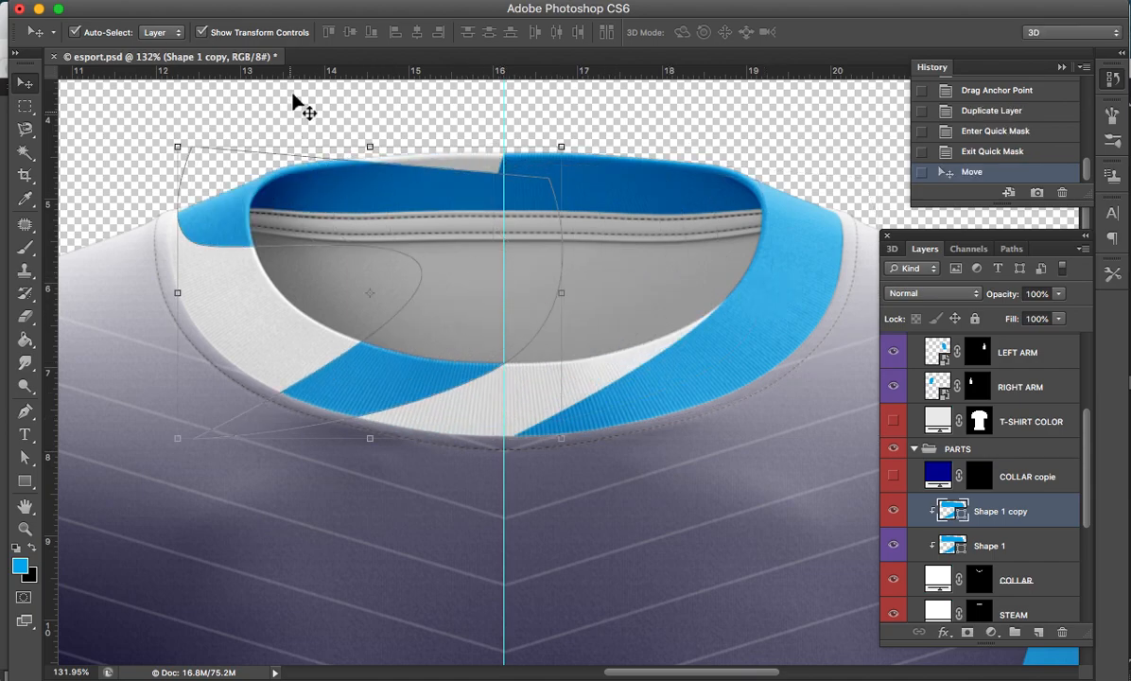
pyautogui.click(180, 3)
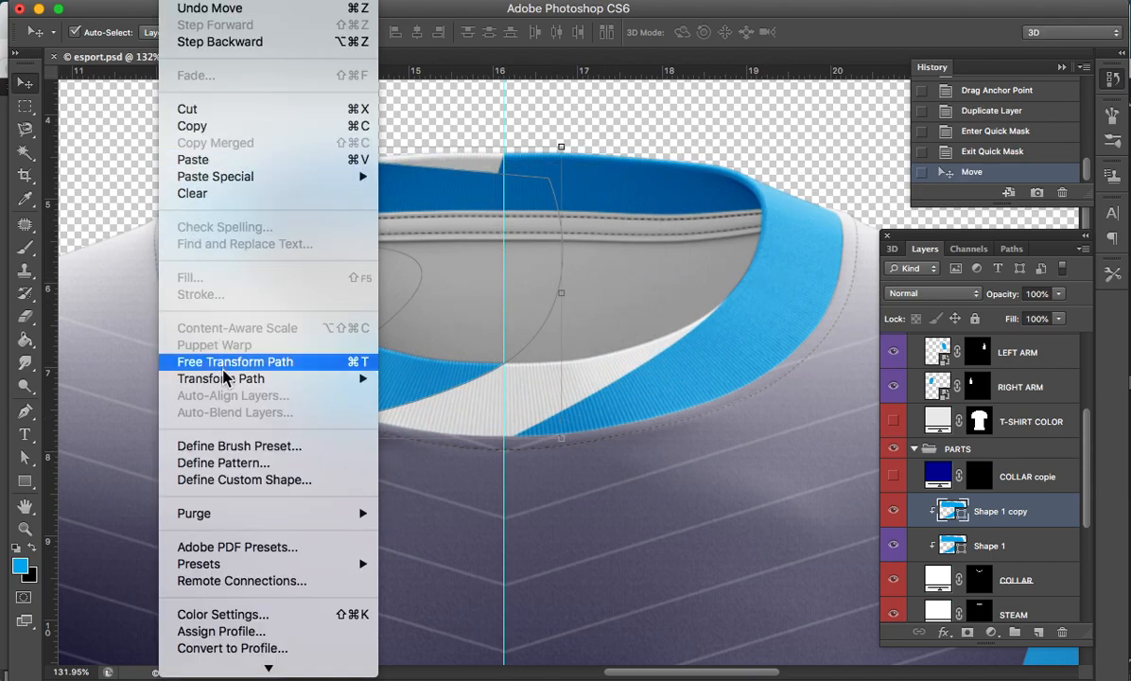
pyautogui.moveTo(283, 378)
pyautogui.click(436, 597)
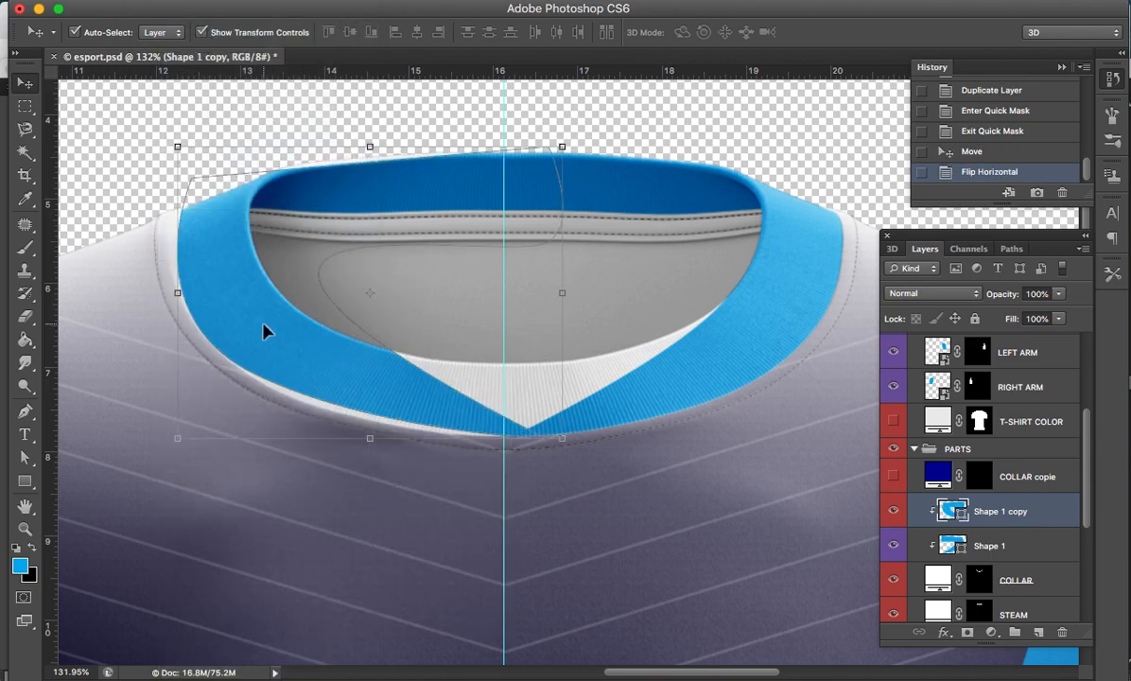
pyautogui.moveTo(263, 331); pyautogui.dragTo(220, 329)
# - Deselect the layer and examine the whole jersey front with its blue collar and sleeves
pyautogui.press('a')
pyautogui.press('v')
pyautogui.click(840, 131)
pyautogui.press('a')
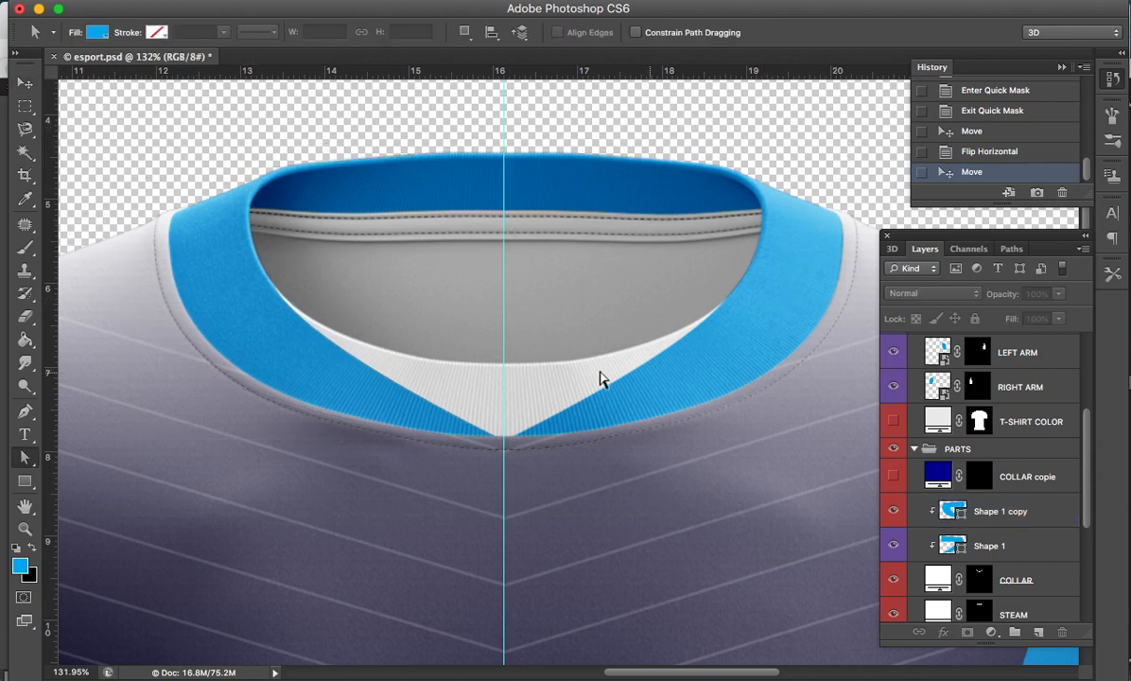
pyautogui.press('q')
pyautogui.press('0')
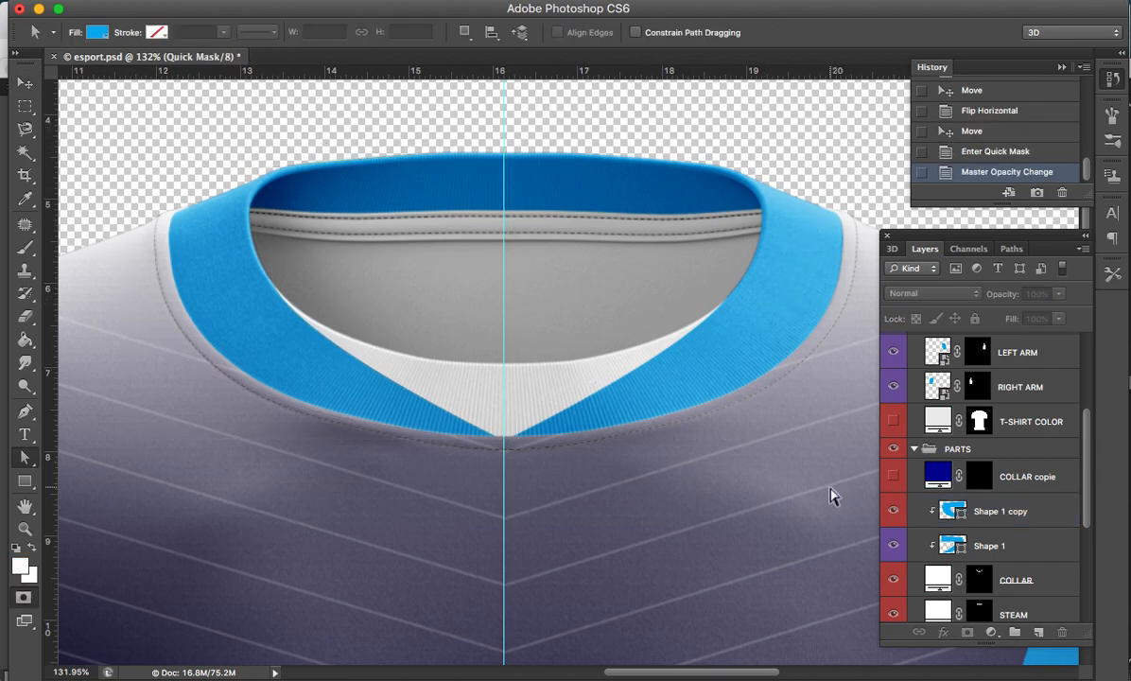
pyautogui.press('super+0')
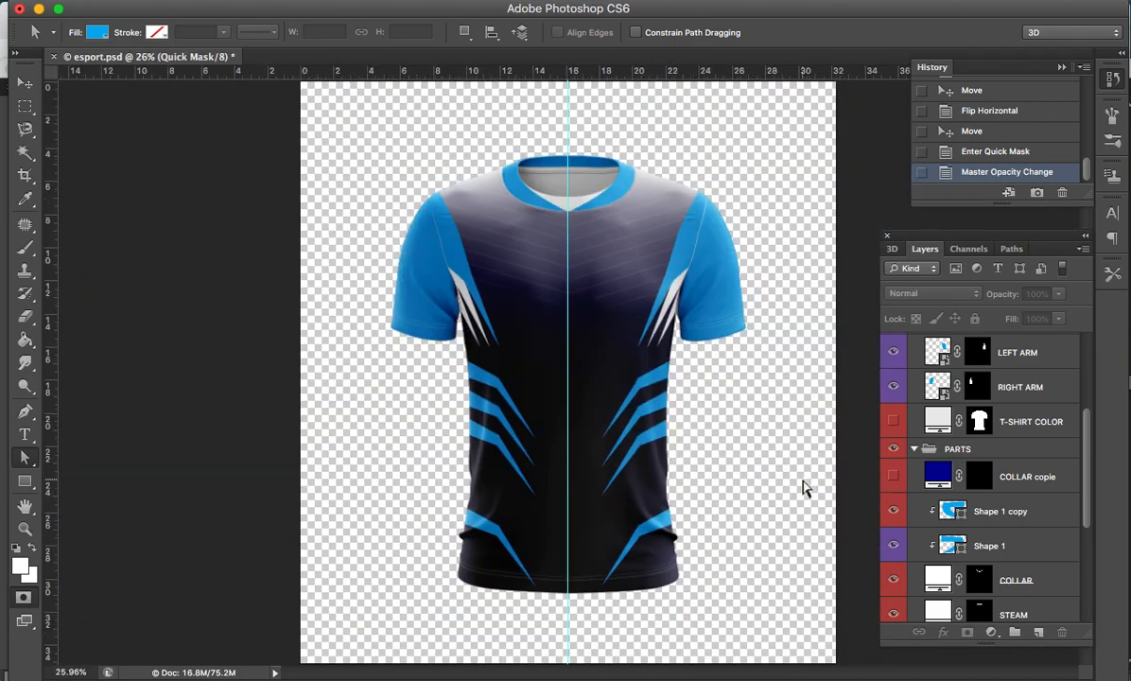
pyautogui.press('z')
pyautogui.click(669, 300)
pyautogui.press('a')
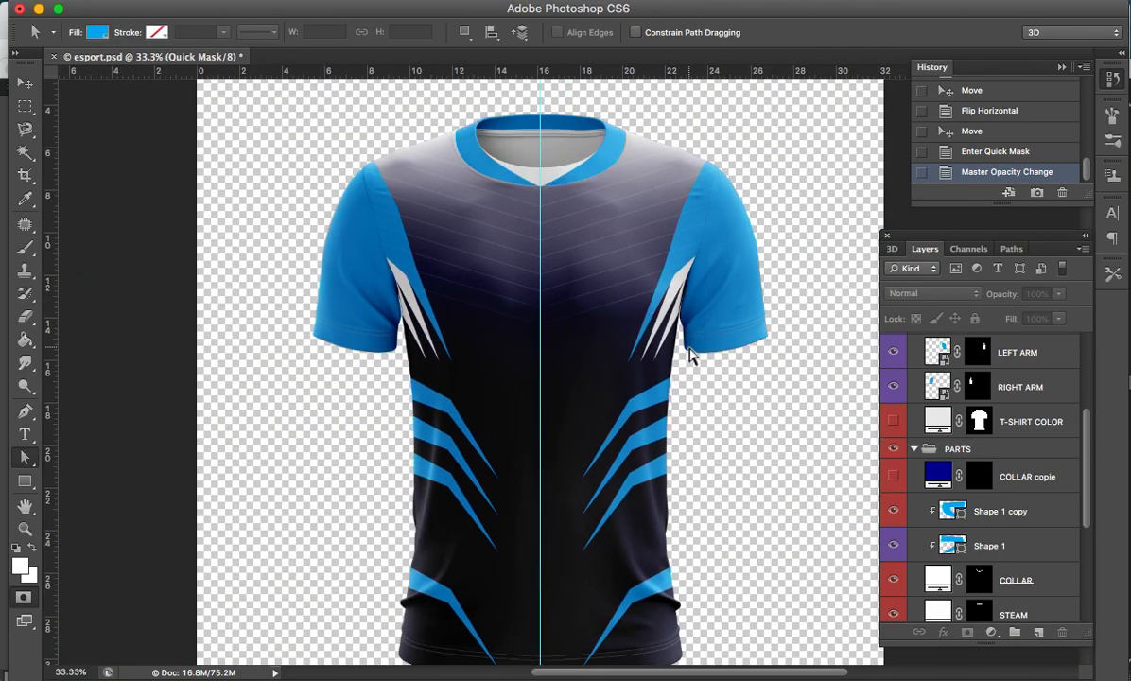
pyautogui.press('v')
pyautogui.press('a')
pyautogui.press('super+minus')
pyautogui.press('v')
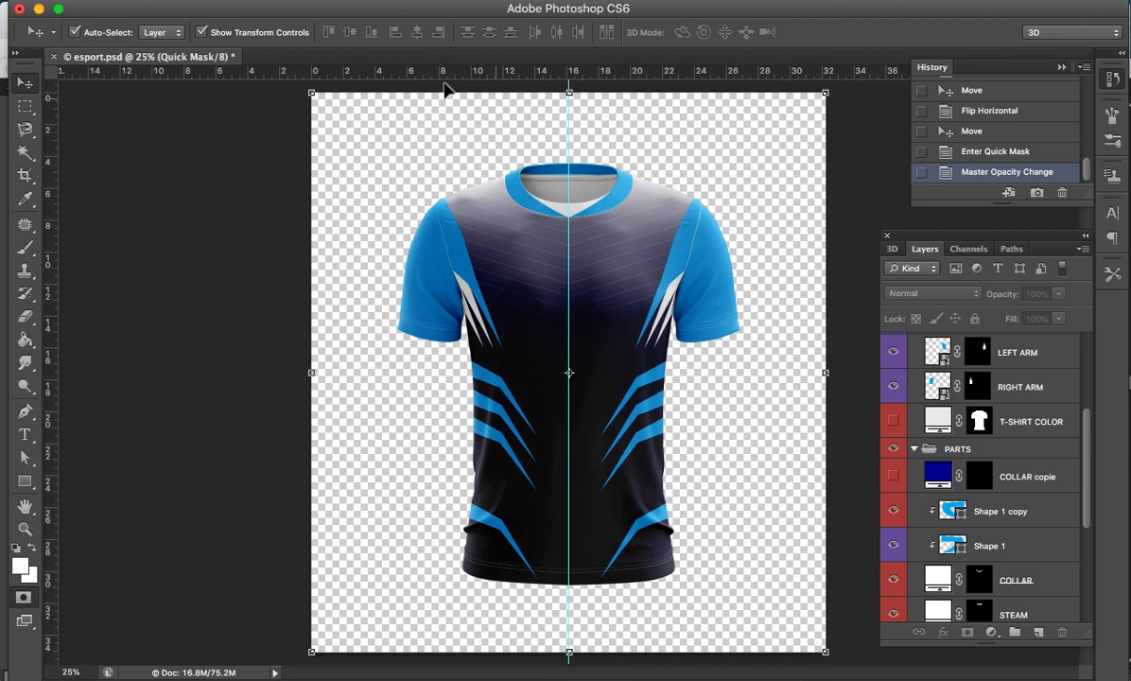
# - Float the esport.psd document in its own window and display it together with esport back.psd
pyautogui.moveTo(207, 58); pyautogui.dragTo(218, 111)
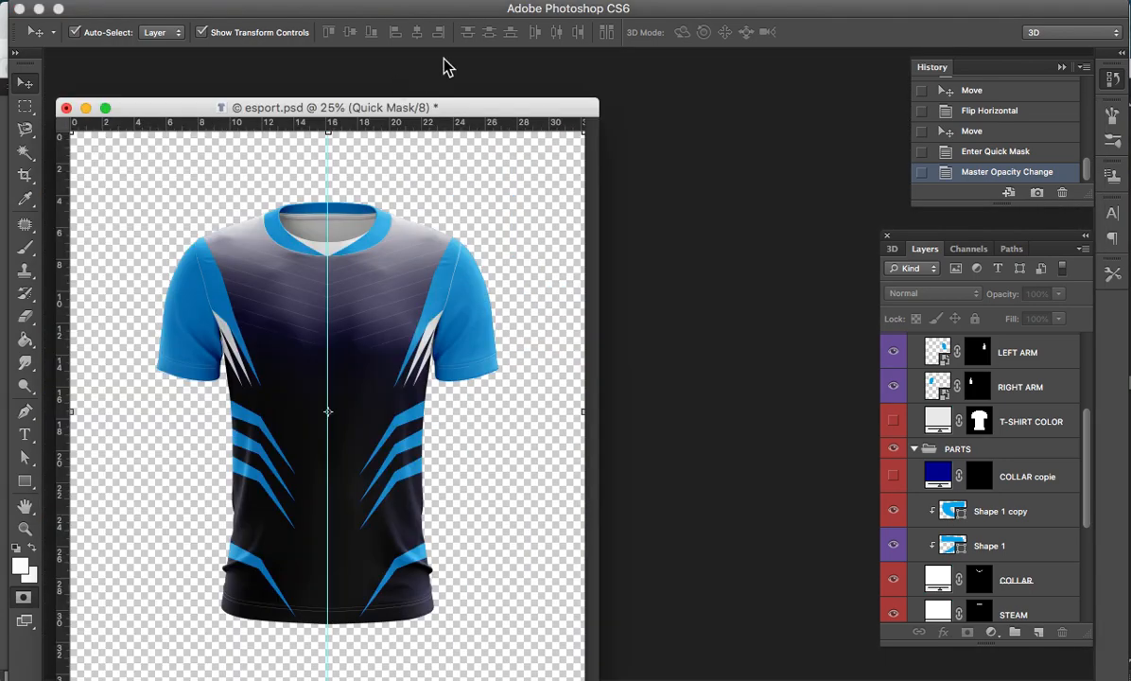
pyautogui.click(538, 4)
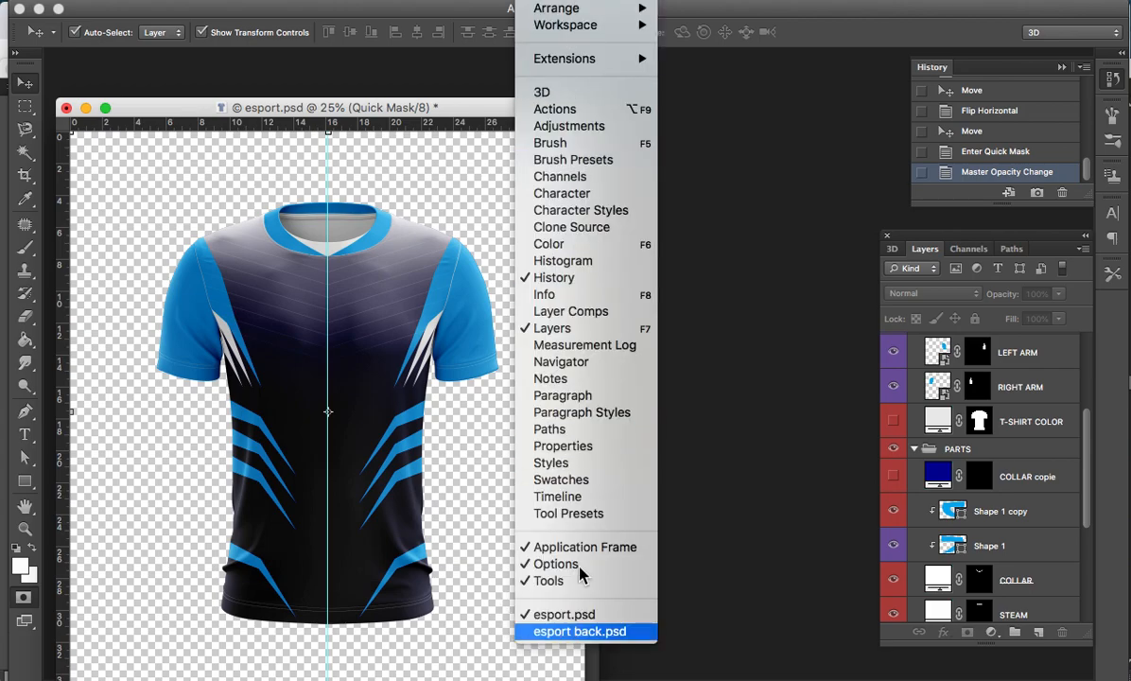
pyautogui.click(574, 631)
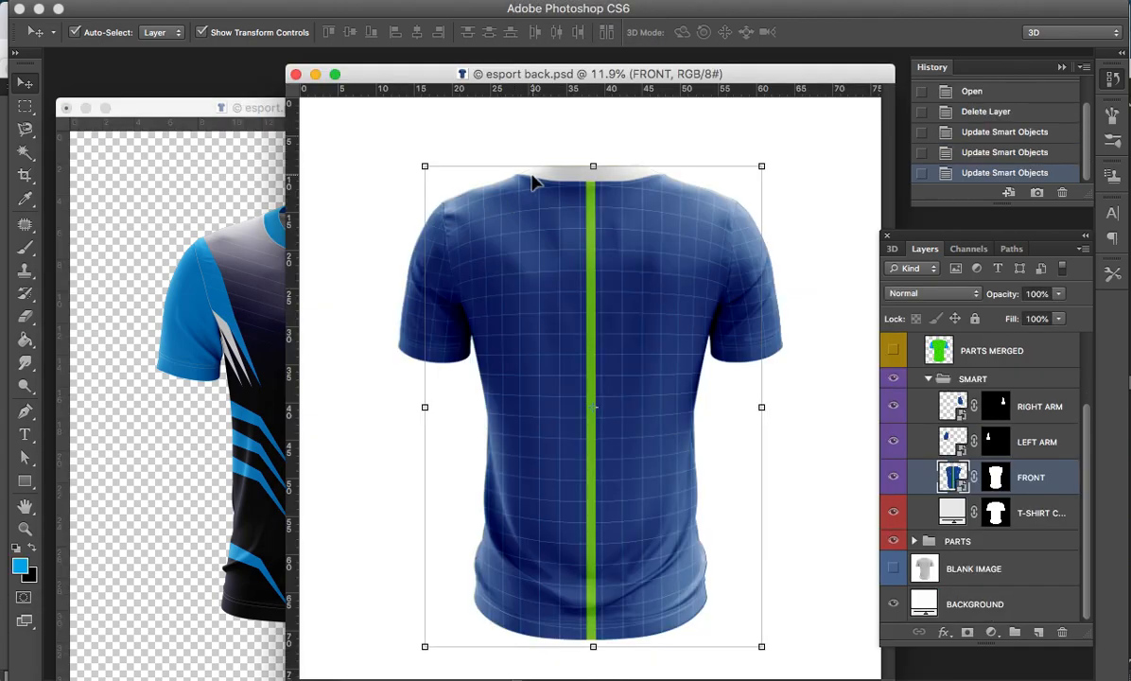
pyautogui.click(222, 107)
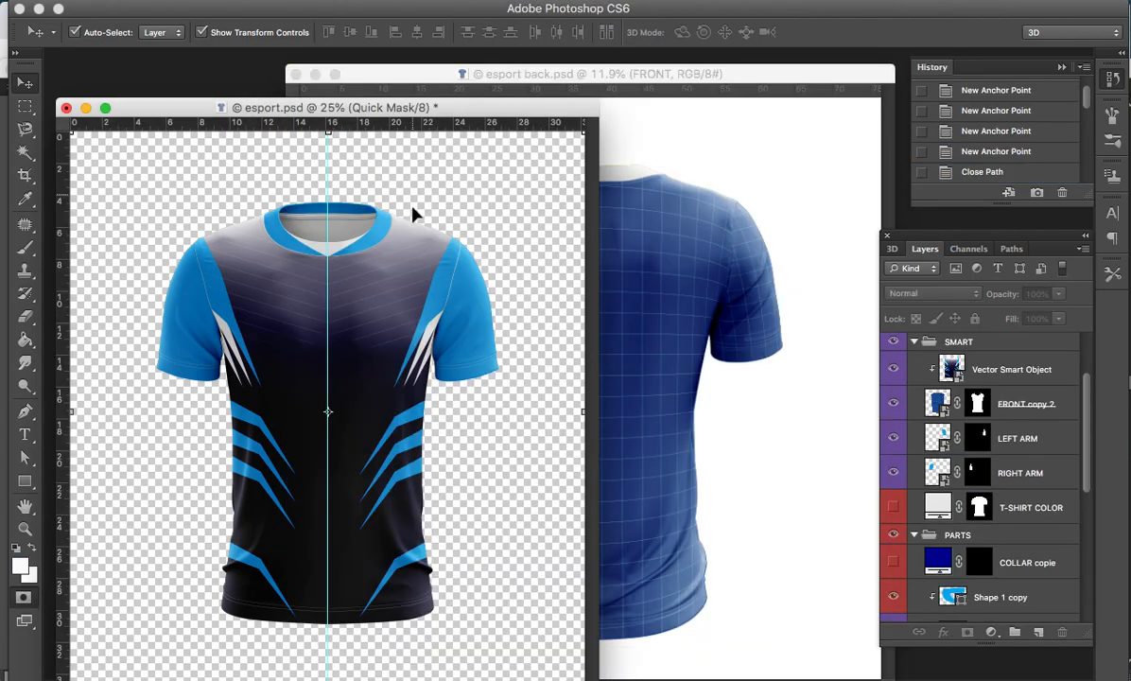
# - Copy the Vector Smart Object pattern layer from esport.psd into esport back.psd, placing it above the FRONT layer
pyautogui.click(391, 315)
pyautogui.click(700, 246)
pyautogui.click(946, 369)
pyautogui.click(756, 83)
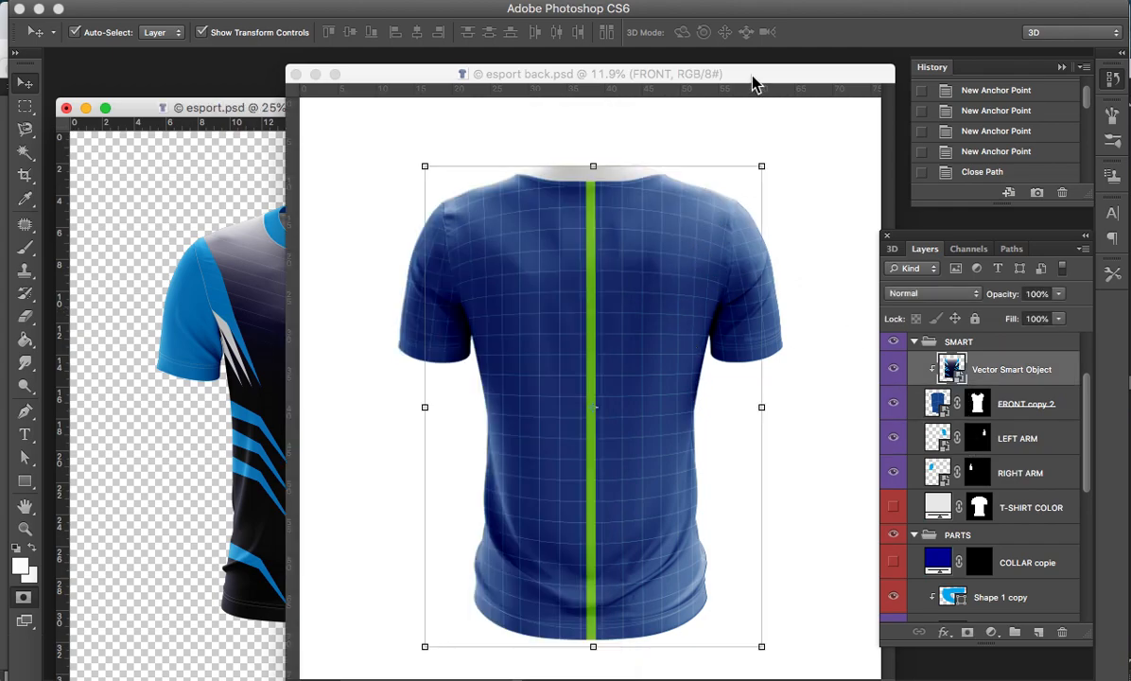
pyautogui.click(263, 107)
pyautogui.moveTo(444, 111); pyautogui.dragTo(355, 111)
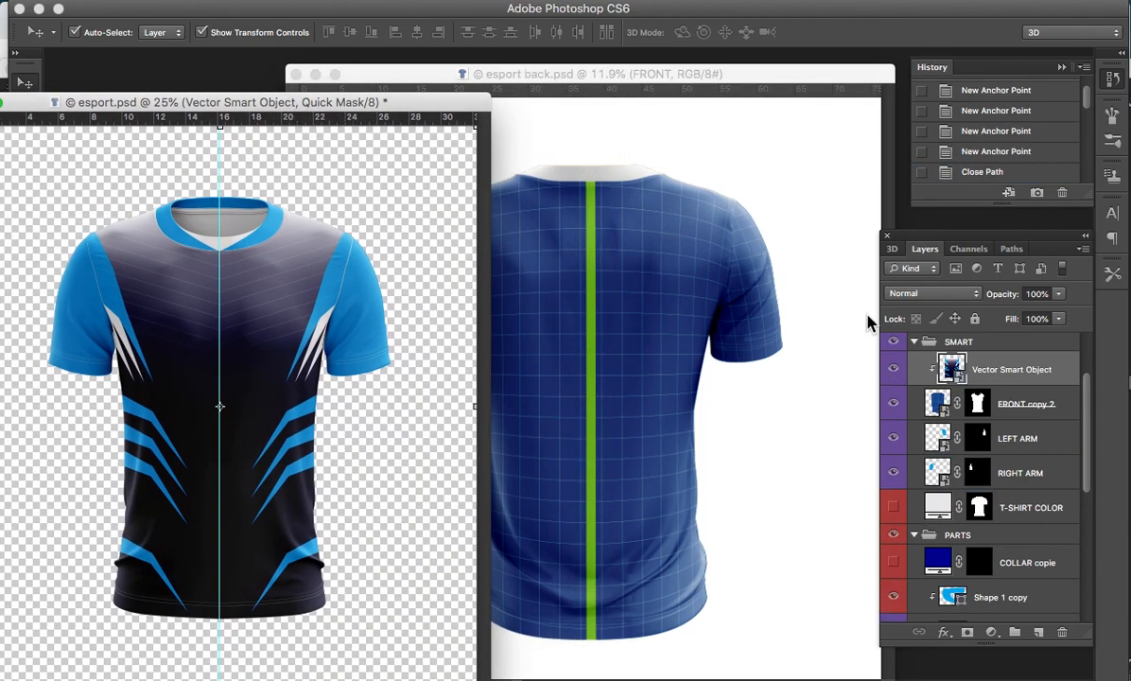
pyautogui.moveTo(951, 368); pyautogui.dragTo(593, 365)
# - Scale the Vector Smart Object pattern to about 472% width and 561% height, covering the whole back of the shirt
pyautogui.hotkey('ctrl', 't')
pyautogui.moveTo(665, 468); pyautogui.dragTo(714, 525)
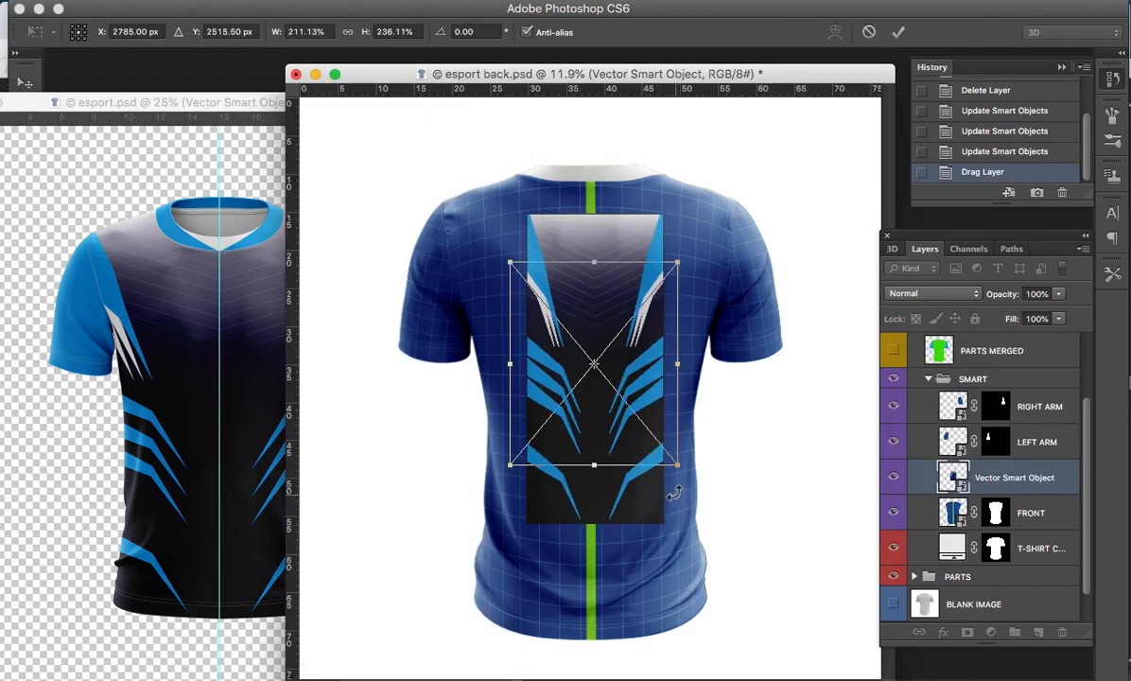
pyautogui.moveTo(681, 468); pyautogui.dragTo(781, 568)
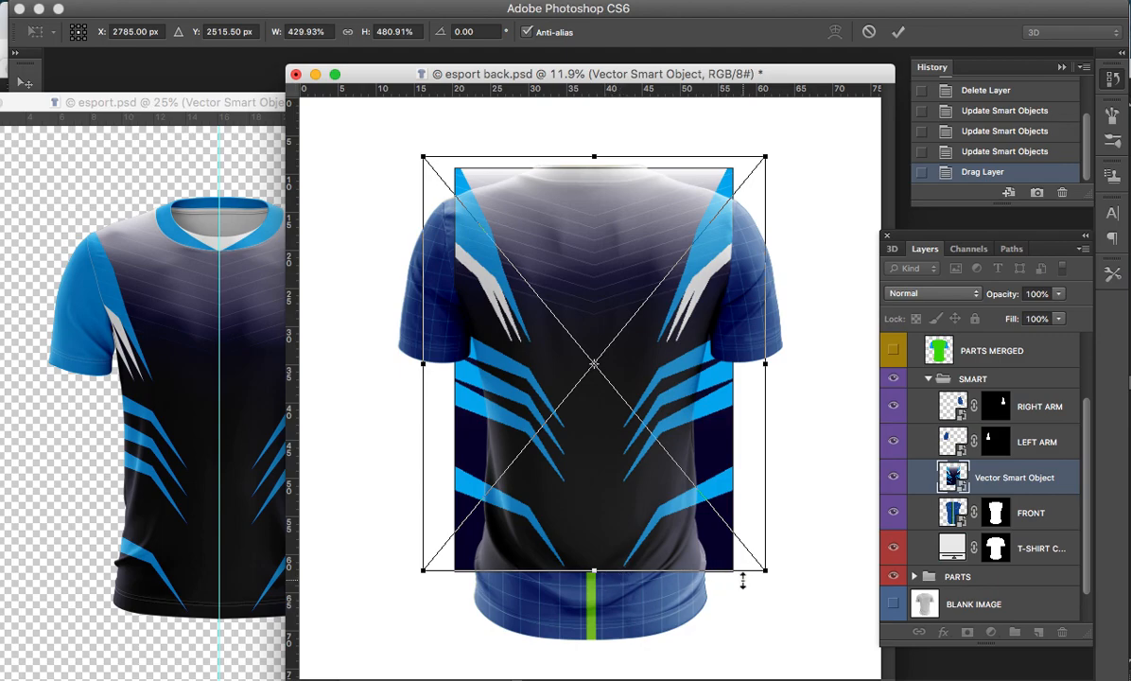
pyautogui.moveTo(764, 572); pyautogui.dragTo(795, 603)
pyautogui.moveTo(758, 550); pyautogui.dragTo(759, 588)
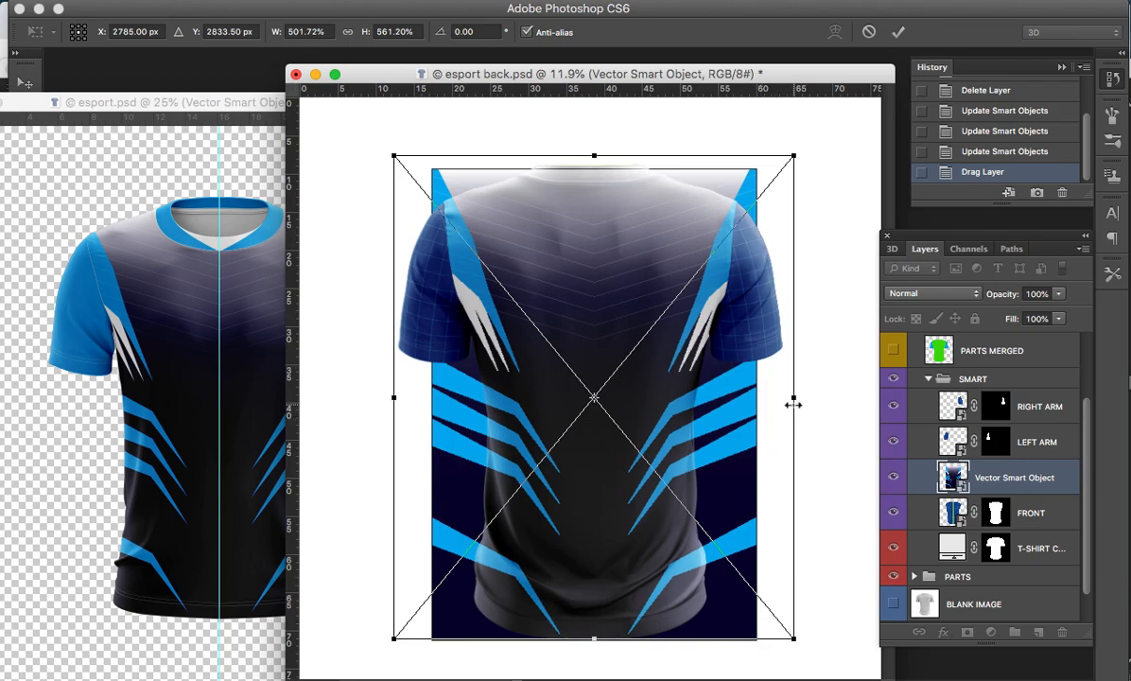
pyautogui.moveTo(793, 404); pyautogui.dragTo(781, 404)
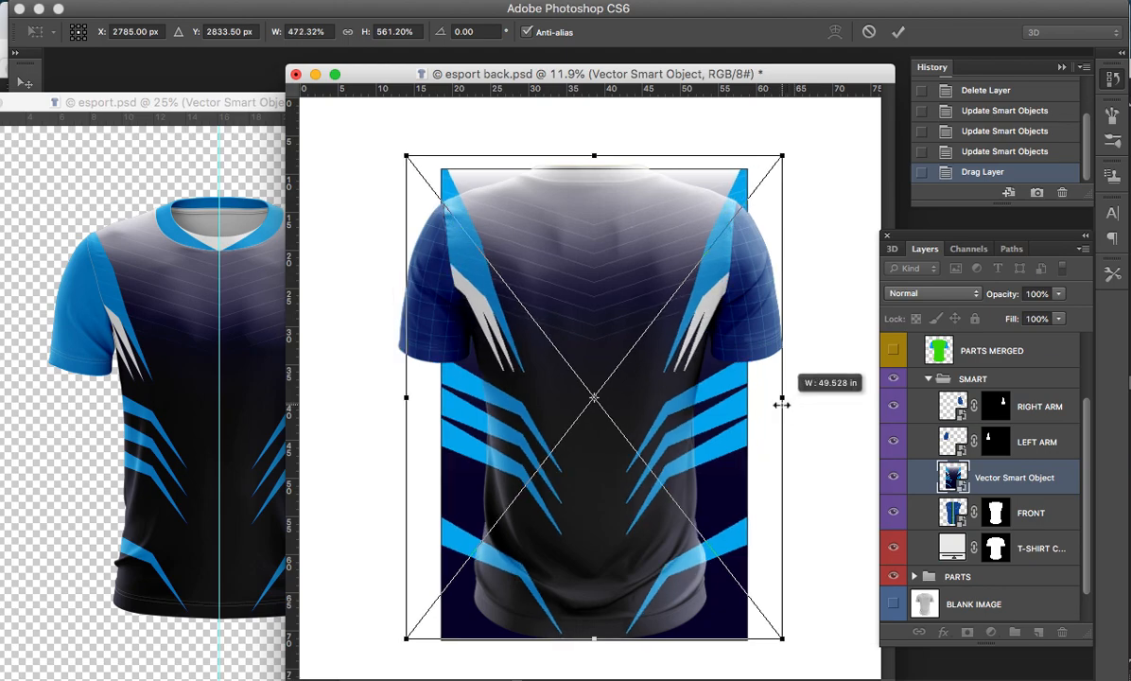
# - Fine-tune the pattern's vertical position on the back jersey and clip it to the FRONT layer
pyautogui.moveTo(781, 405); pyautogui.dragTo(781, 405)
pyautogui.hotkey('shift', 'Up')
pyautogui.hotkey('shift', 'Up')
pyautogui.hotkey('shift', 'Up')
pyautogui.hotkey('shift', 'Up')
pyautogui.press('Up')
pyautogui.press('Up')
pyautogui.hotkey('shift', 'Down')
pyautogui.hotkey('shift', 'Down')
pyautogui.hotkey('shift', 'Down')
pyautogui.hotkey('shift', 'Down')
pyautogui.hotkey('shift', 'Down')
pyautogui.press('Up')
pyautogui.press('Up')
pyautogui.press('Up')
pyautogui.press('Up')
pyautogui.press('Up')
pyautogui.press('Up')
pyautogui.press('Up')
pyautogui.press('Up')
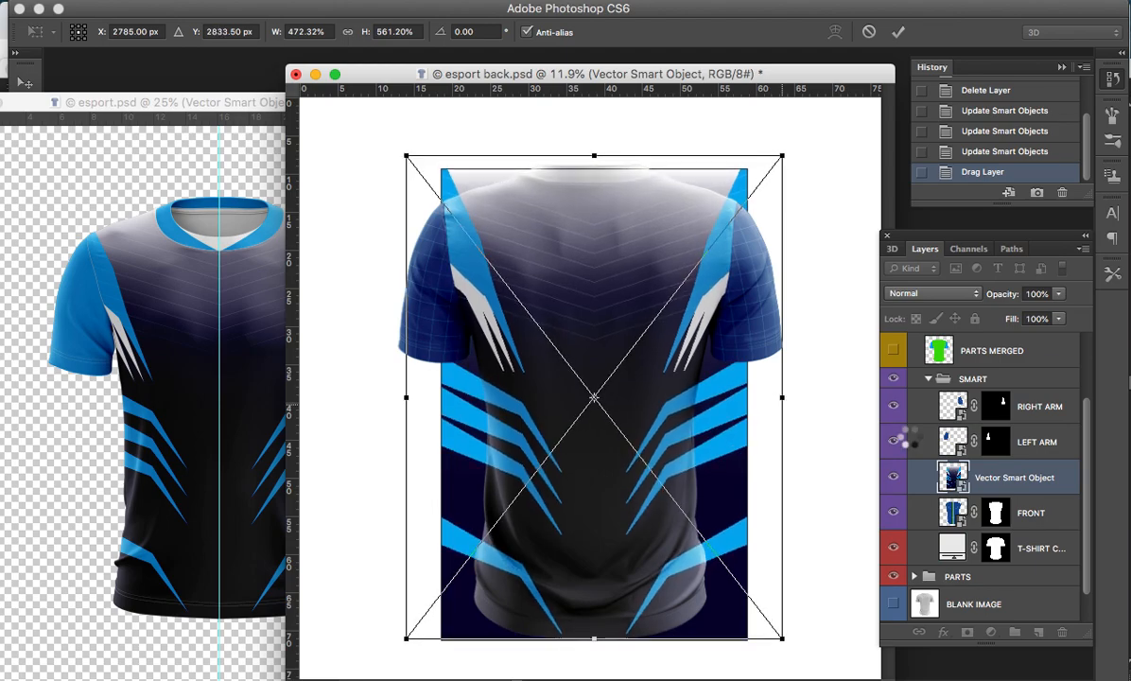
pyautogui.press('Return')
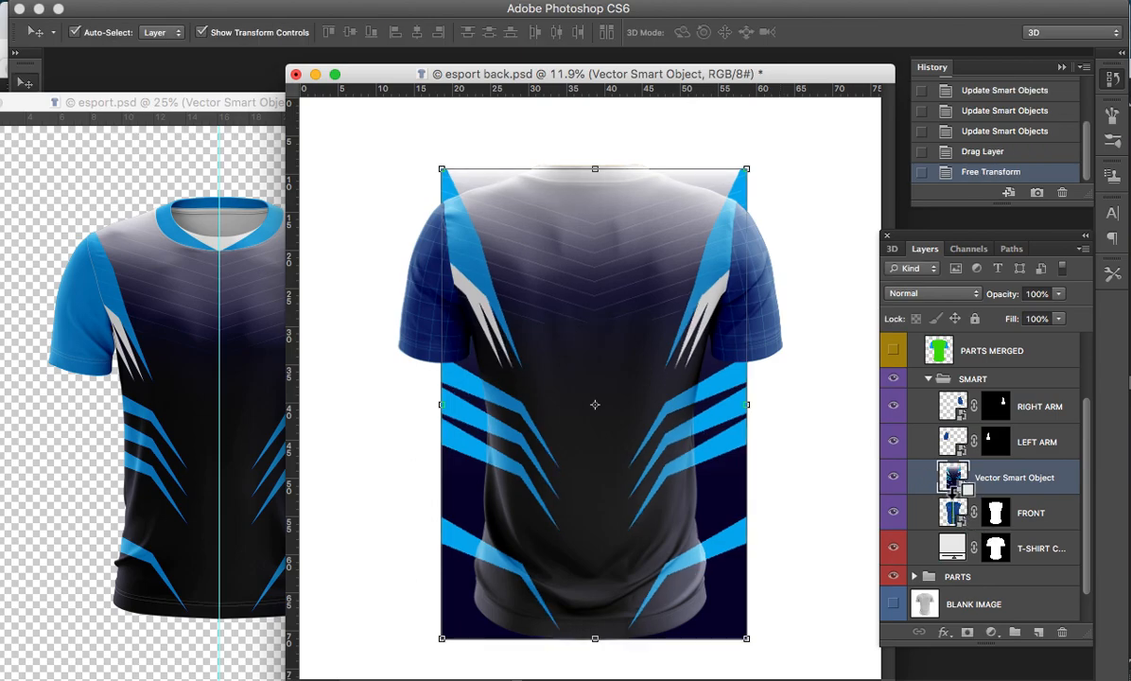
pyautogui.press('super+alt+g')
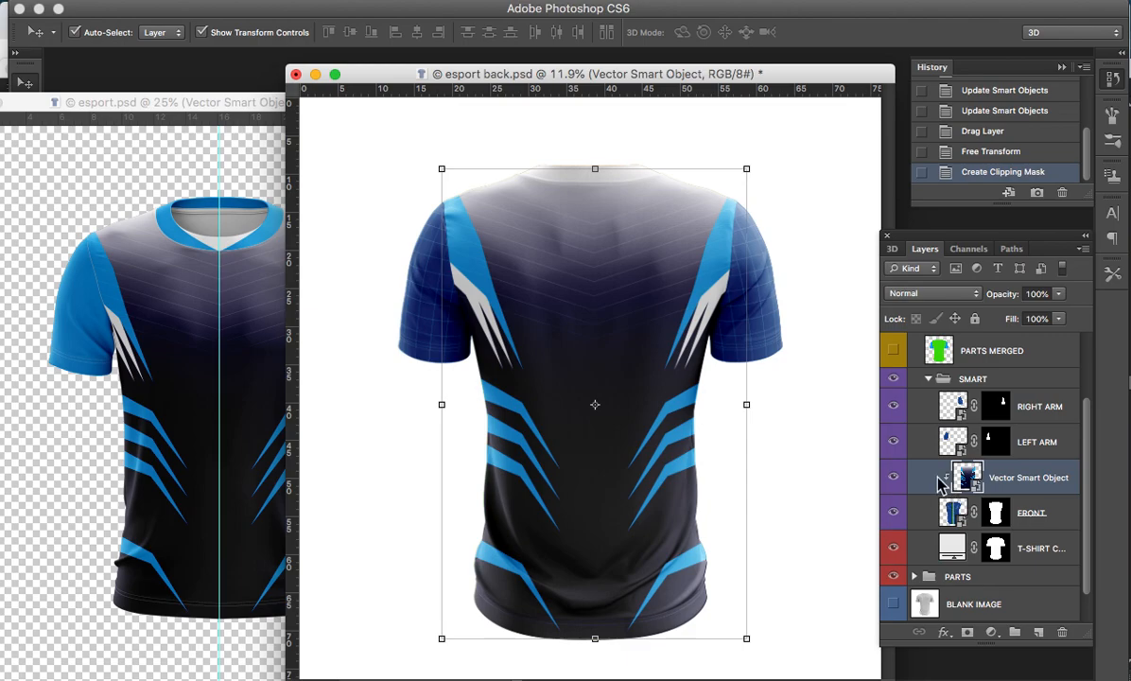
# - Fill a new layer in the RIGHT ARM smart object with the foreground blue, saving and closing its contents
pyautogui.doubleClick(958, 409)
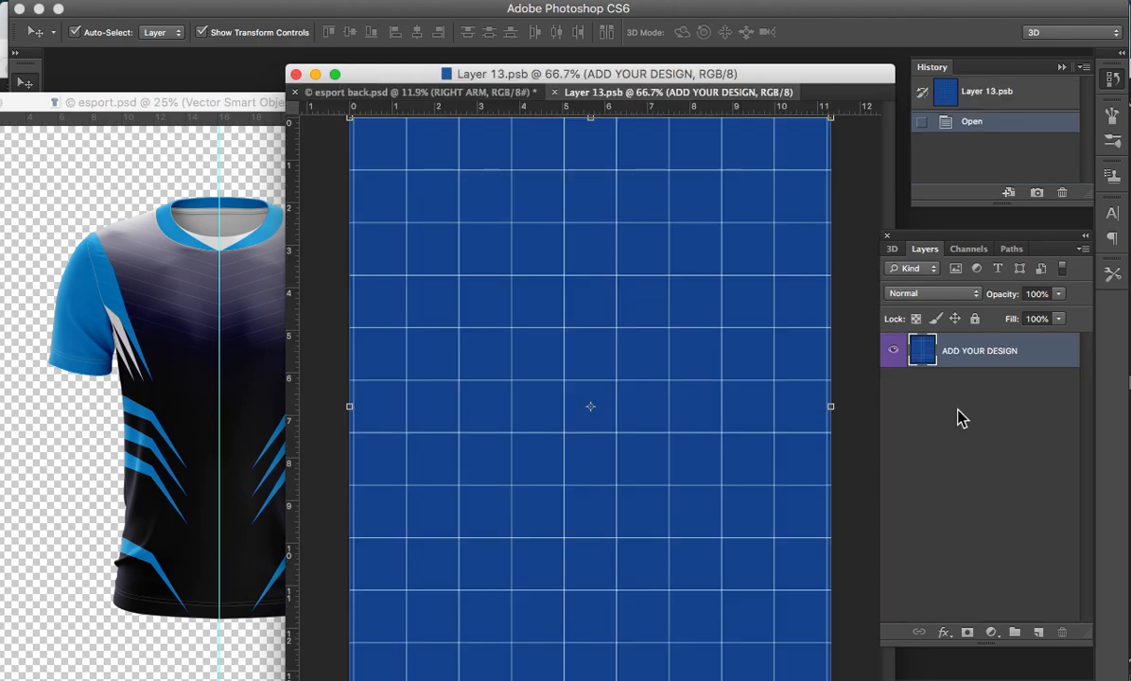
pyautogui.click(1037, 632)
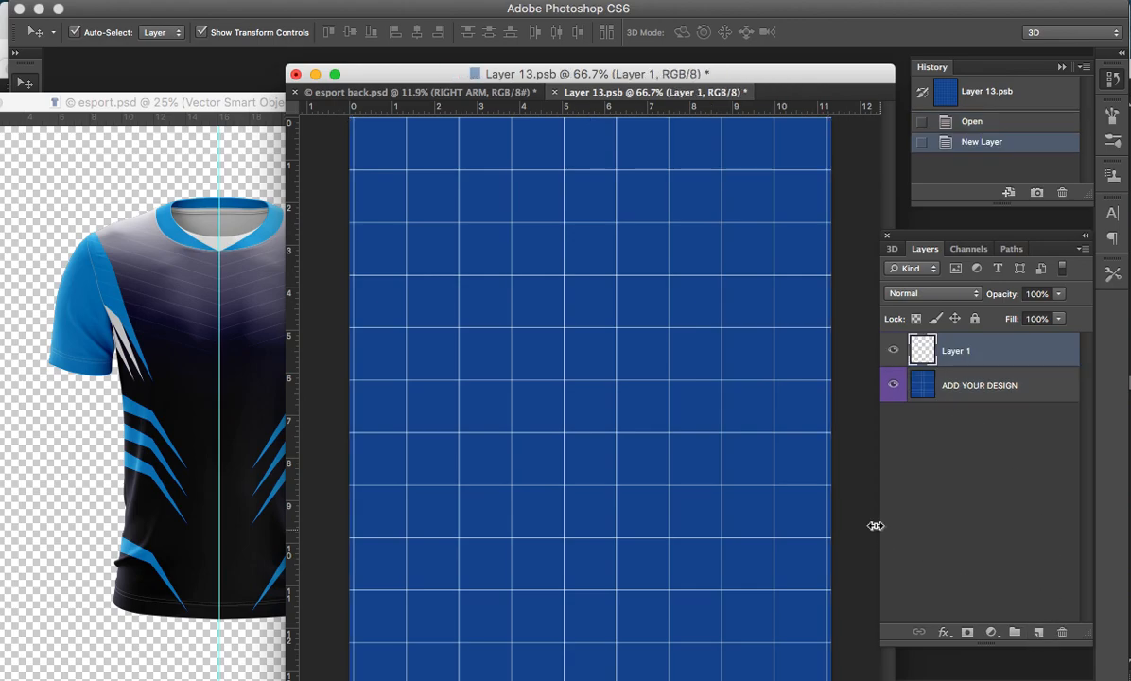
pyautogui.press('g')
pyautogui.click(725, 412)
pyautogui.press('super+s')
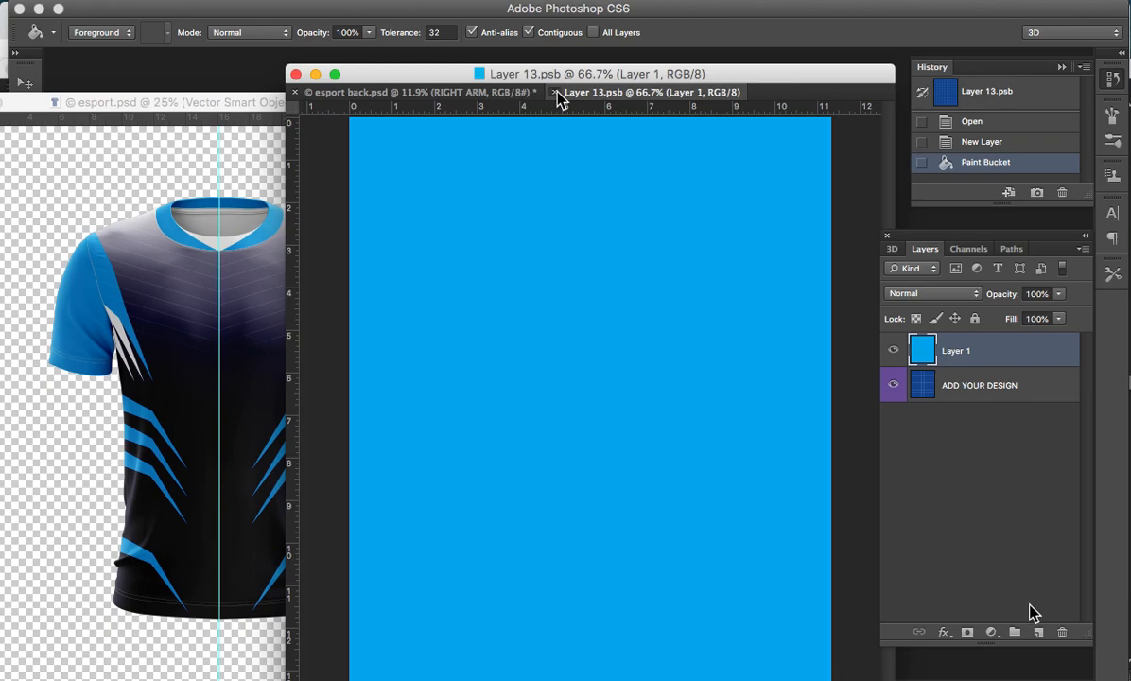
pyautogui.click(555, 92)
# - Fill a new layer in the LEFT ARM smart object with the foreground blue, saving and closing its contents
pyautogui.click(980, 539)
pyautogui.doubleClick(980, 568)
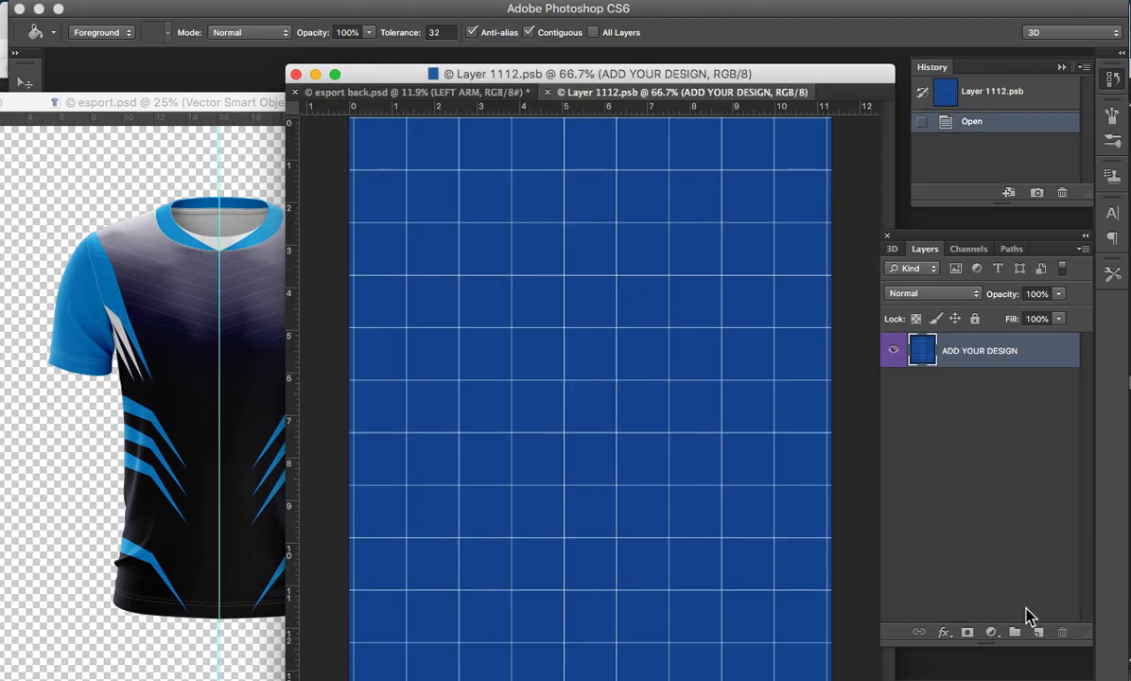
pyautogui.click(1038, 632)
pyautogui.click(743, 410)
pyautogui.press('super+s')
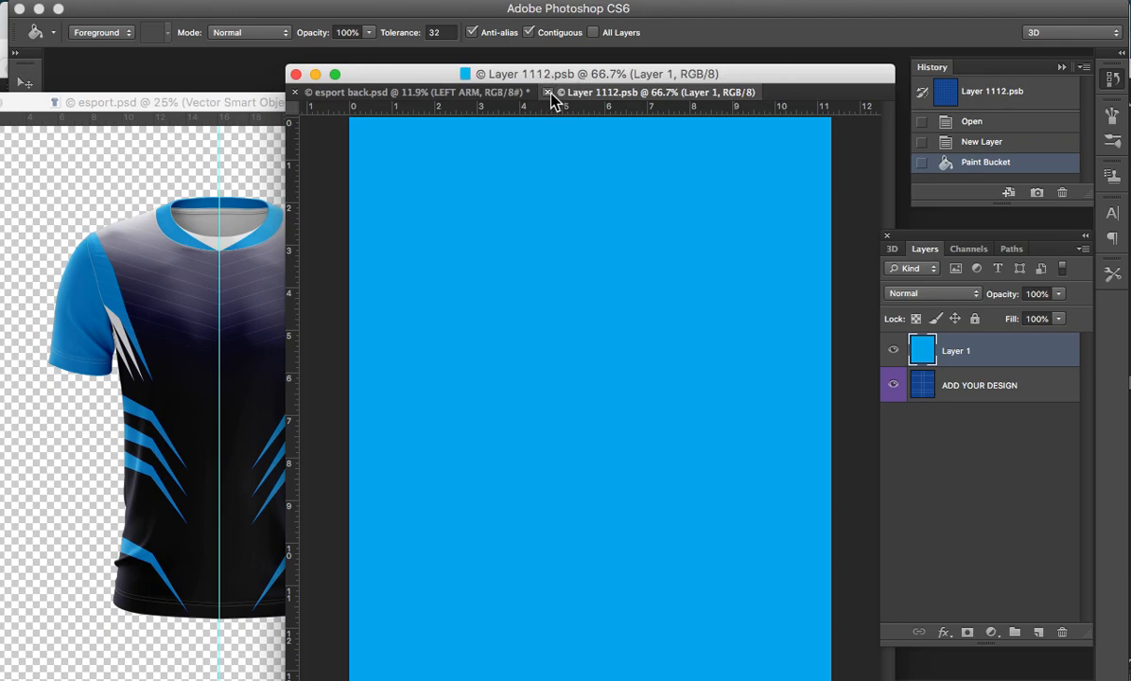
pyautogui.click(548, 91)
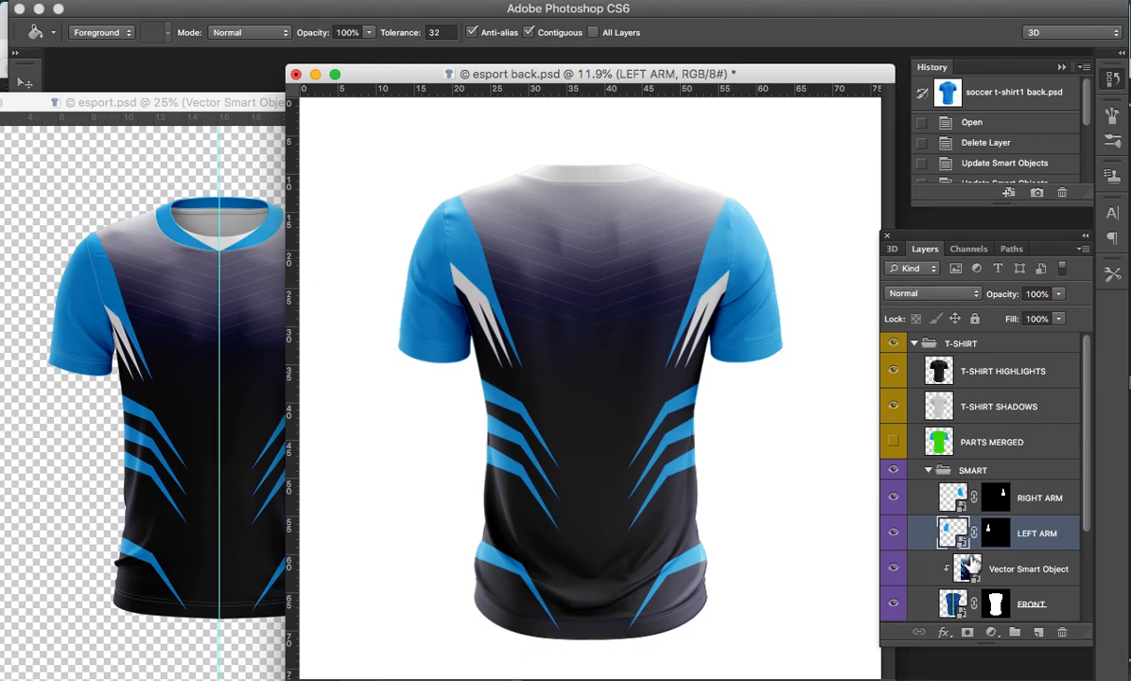
# - Recolor the T-SHIRT COLOR fill layer in esport back.psd with the light blue foreground color
pyautogui.scroll(-3, 971, 565)
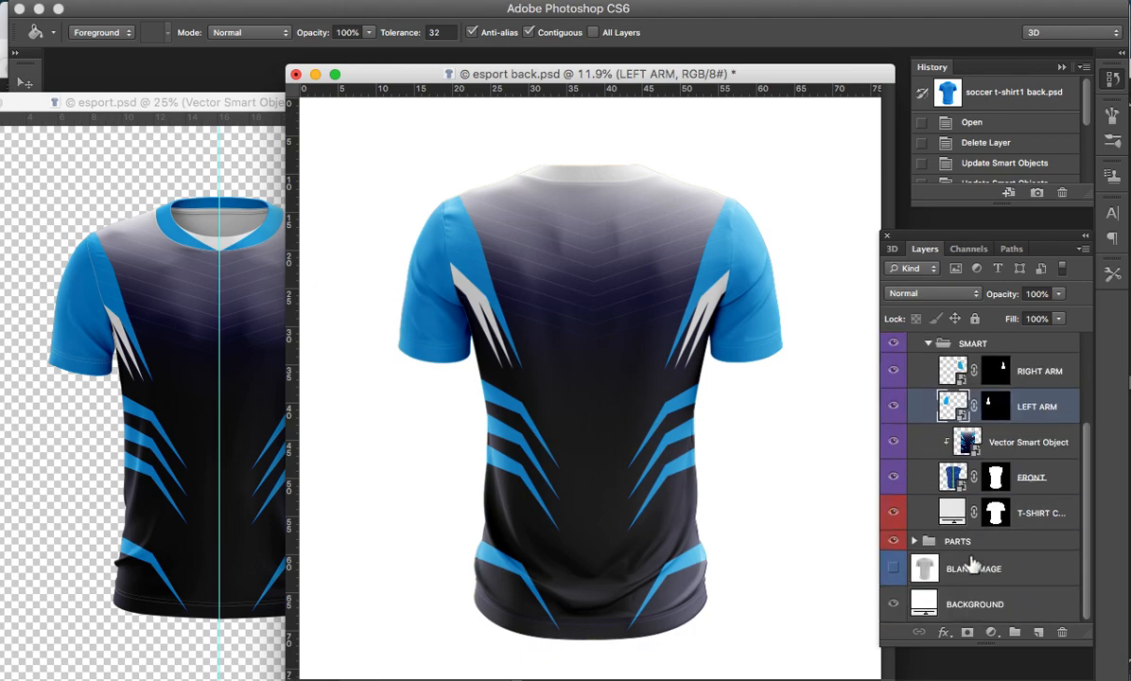
pyautogui.click(245, 103)
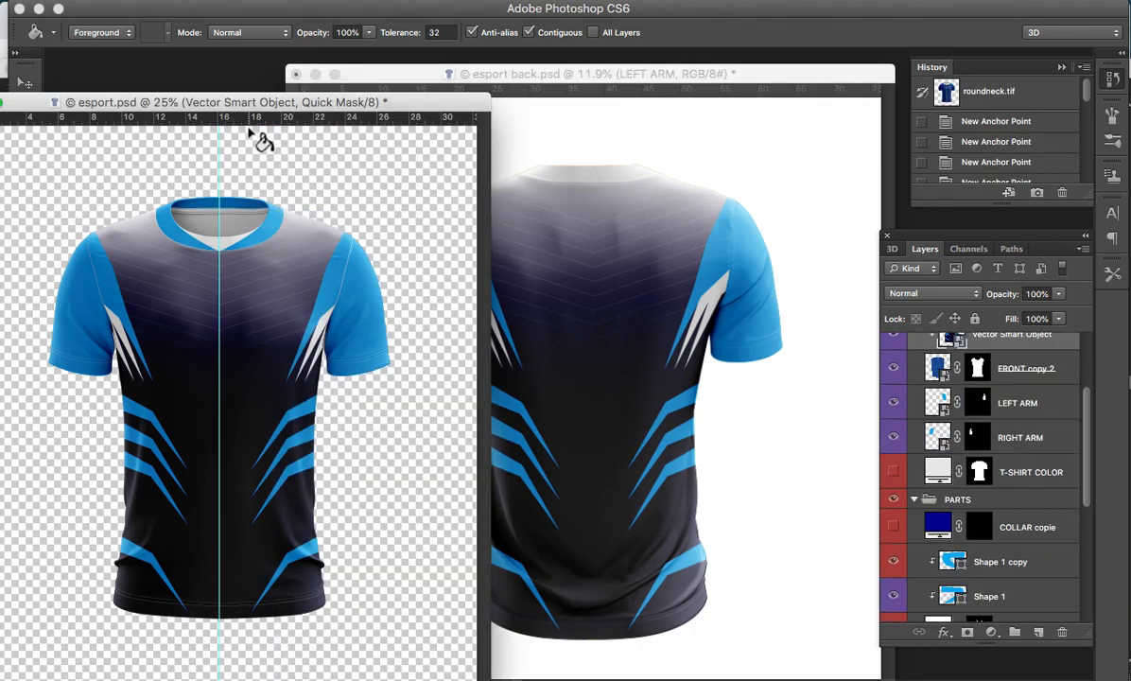
pyautogui.click(613, 81)
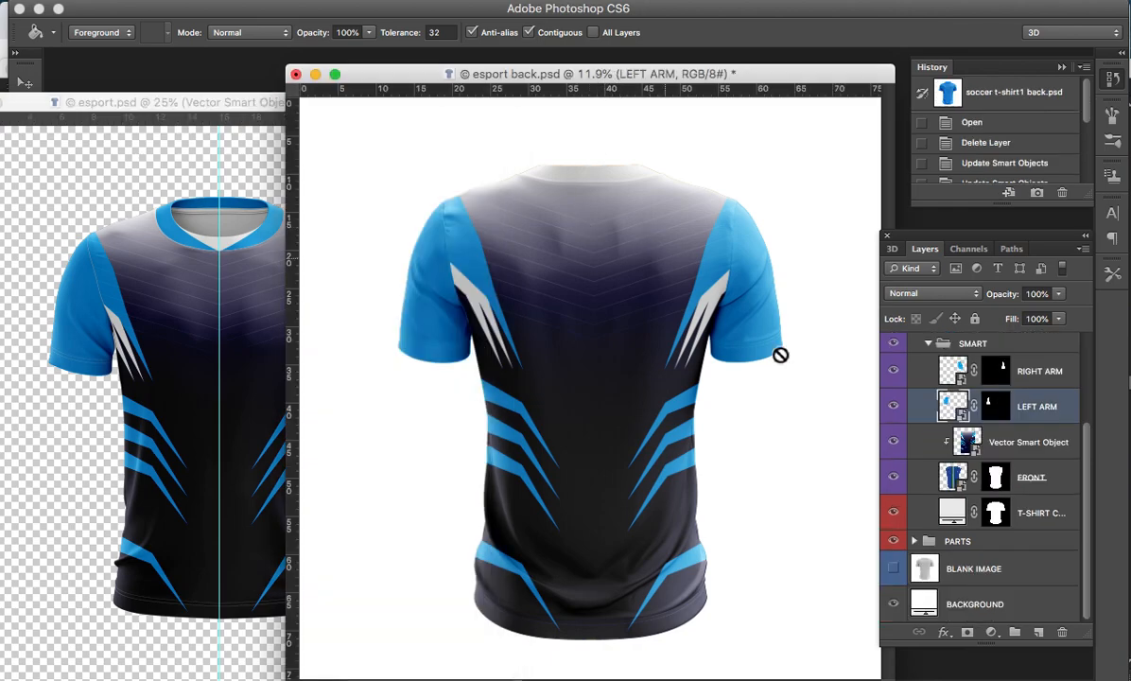
pyautogui.doubleClick(952, 512)
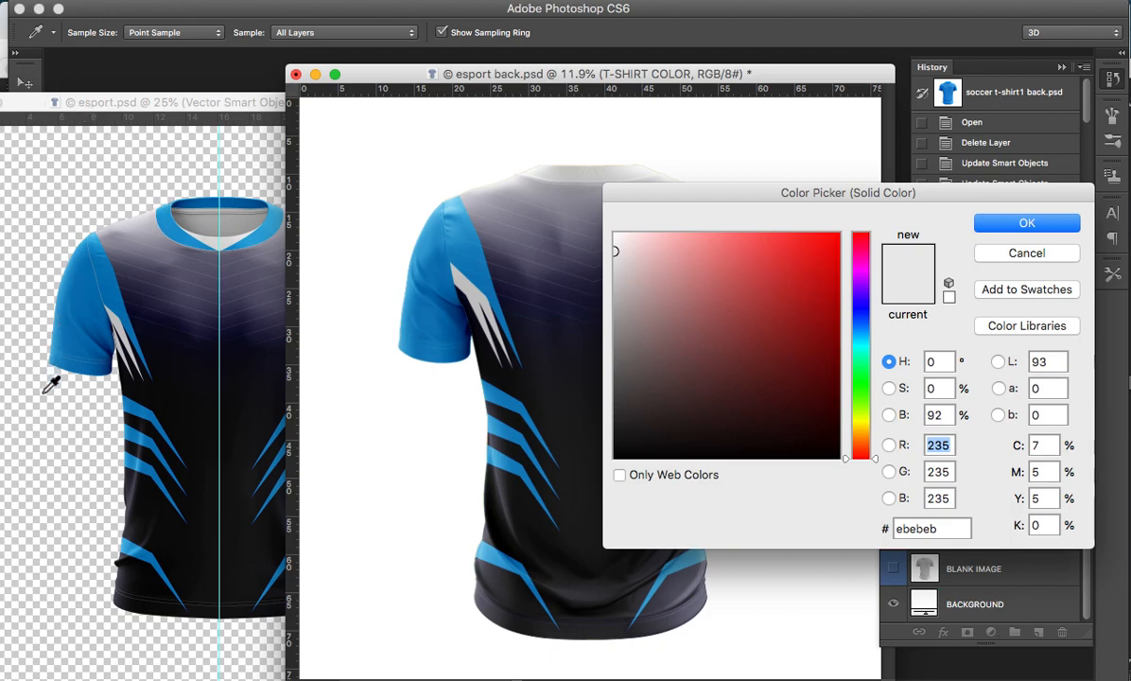
pyautogui.moveTo(76, 101); pyautogui.dragTo(234, 97)
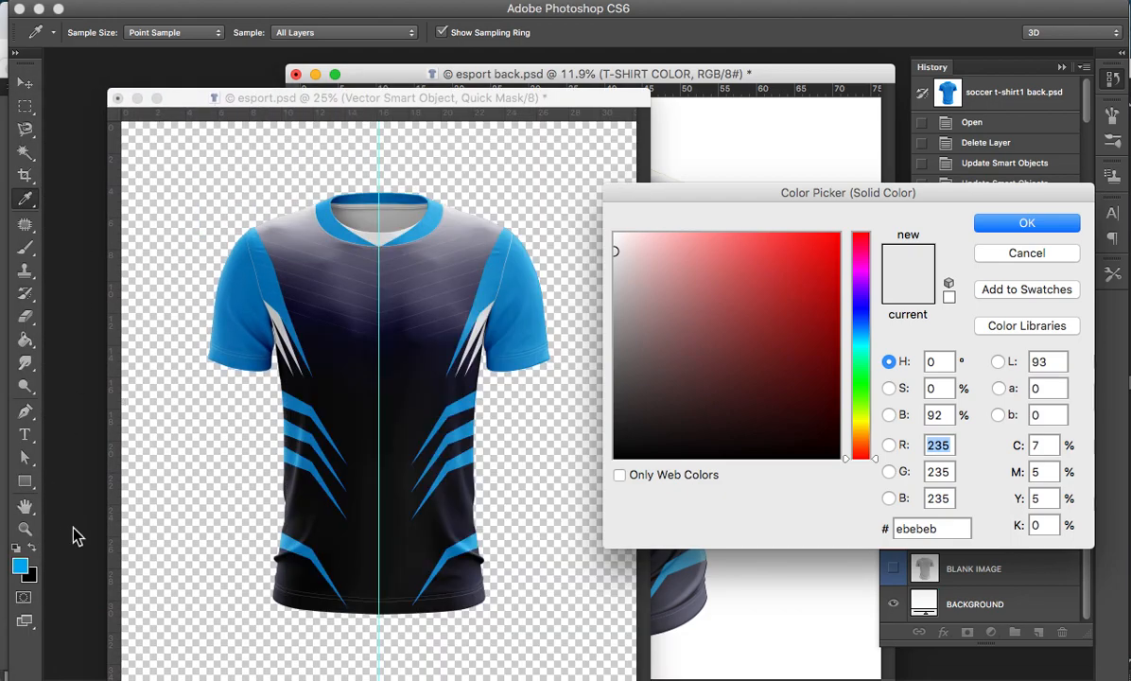
pyautogui.click(21, 565)
pyautogui.click(1025, 223)
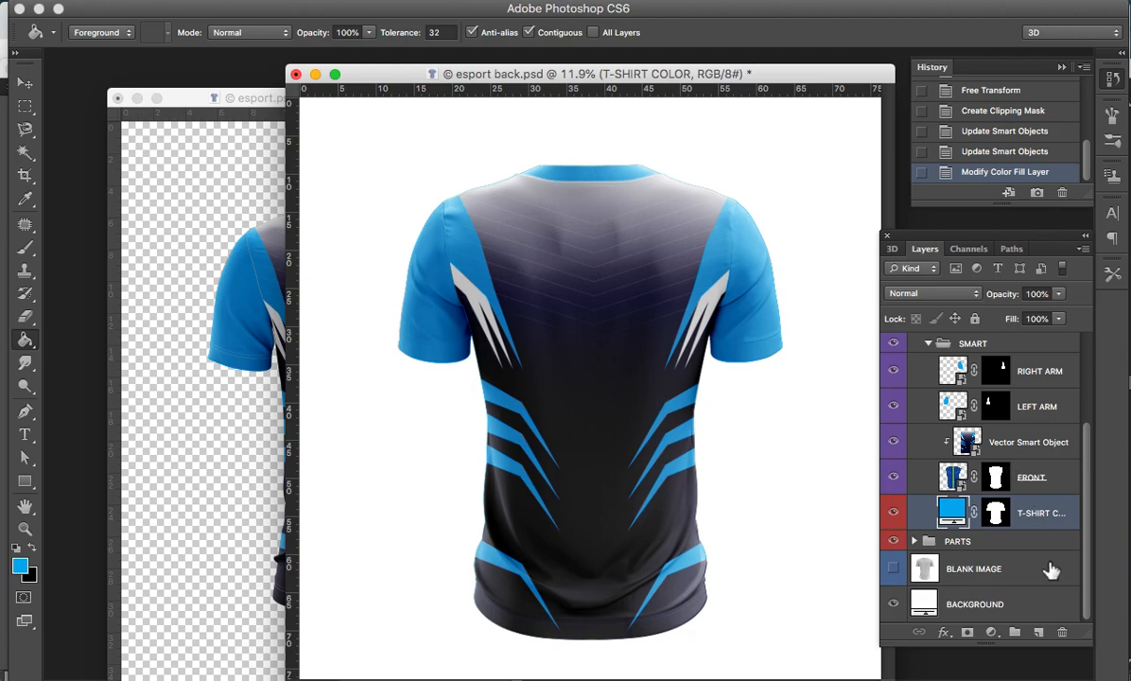
# - Recolor the COLLAR fill layer in the PARTS group with the same foreground blue
pyautogui.click(913, 541)
pyautogui.scroll(-3, 936, 553)
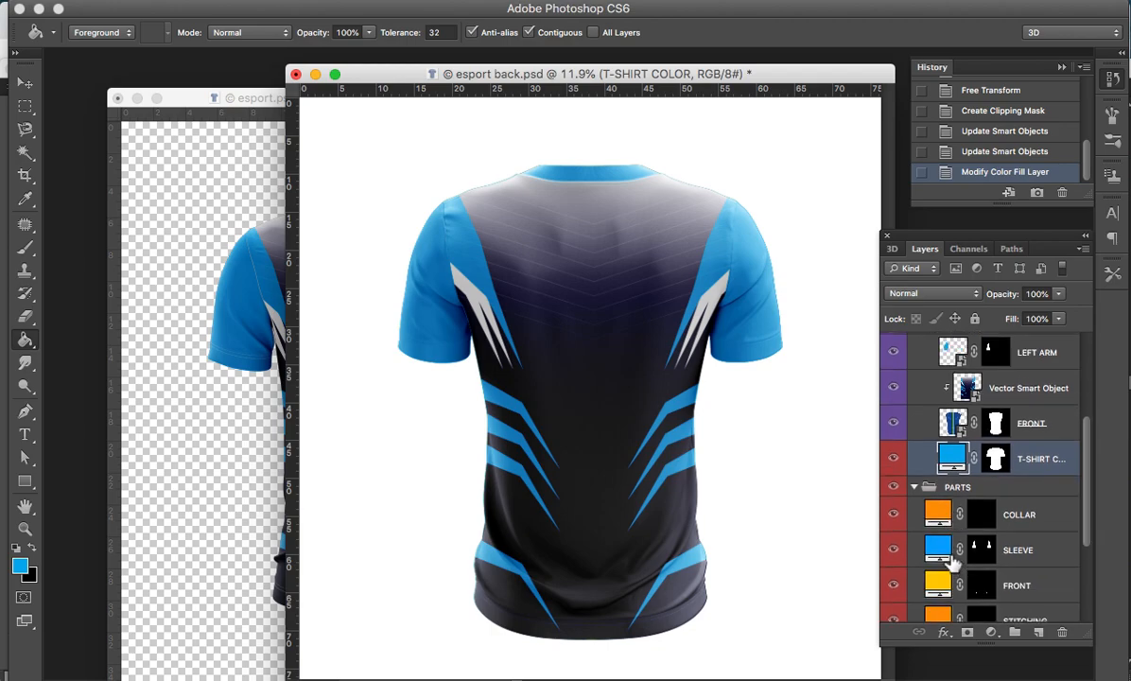
pyautogui.doubleClick(938, 515)
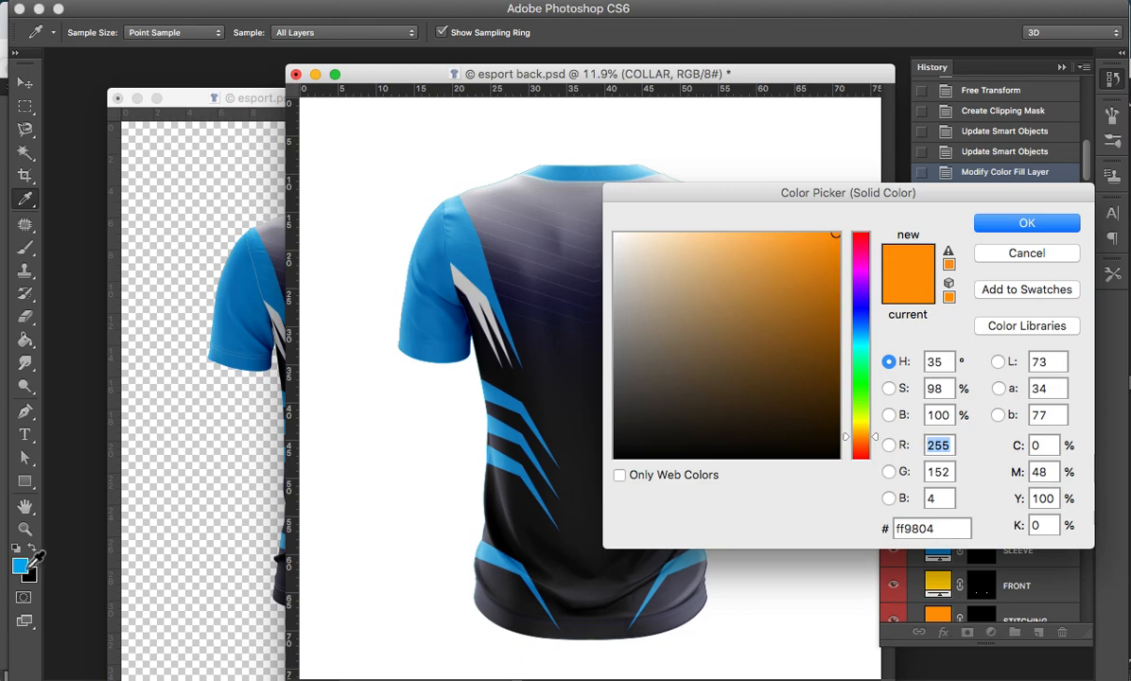
pyautogui.click(31, 565)
pyautogui.click(1027, 222)
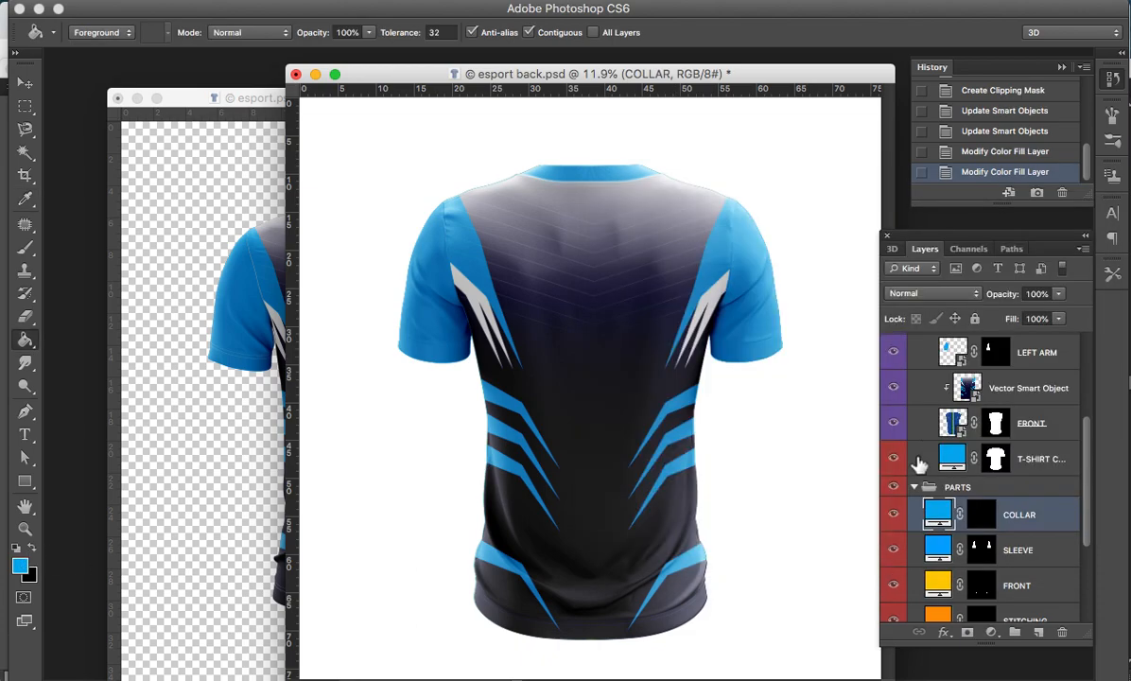
# - Hide the T-SHIRT COLOR layer and check the back collar up close
pyautogui.click(894, 459)
pyautogui.press('z')
pyautogui.click(634, 278)
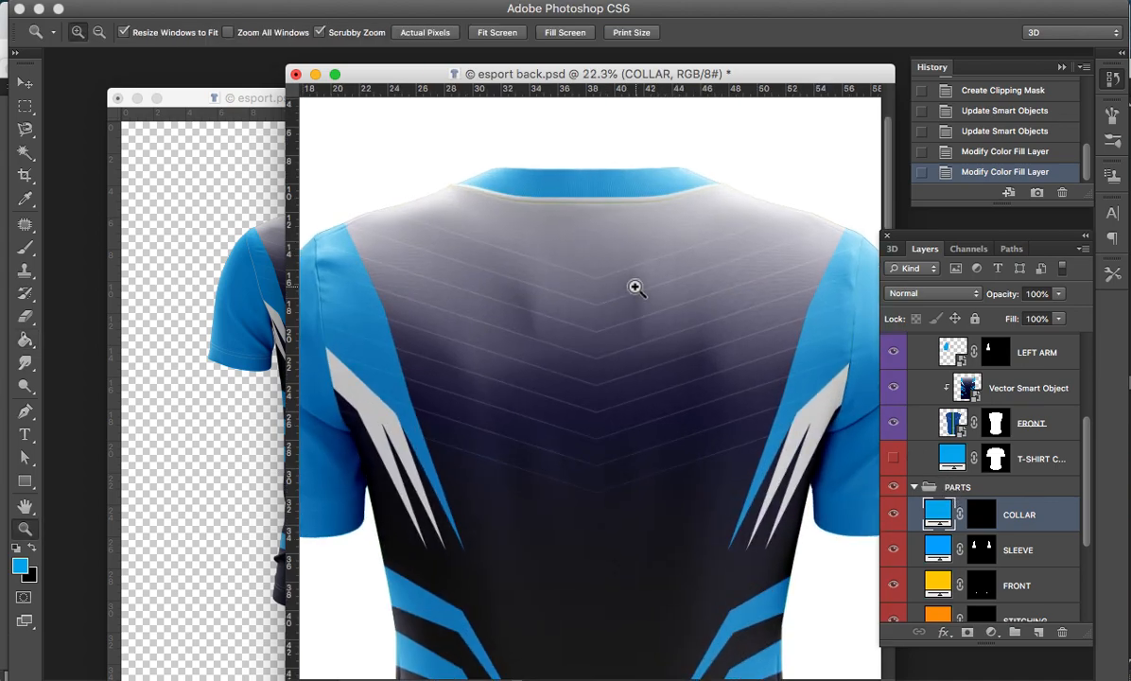
pyautogui.press('a')
pyautogui.hotkey('ctrl', '-')
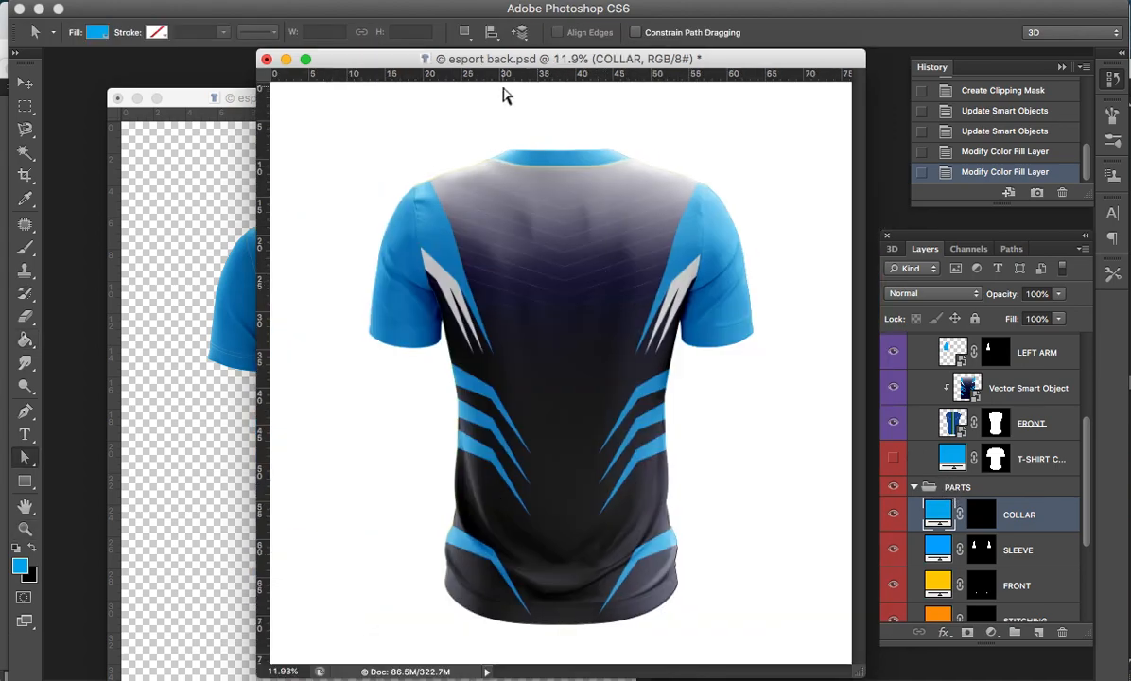
# - Show the white background in esport.psd and spread the front and back document windows apart
pyautogui.click(232, 98)
pyautogui.scroll(-5, 908, 568)
pyautogui.click(893, 605)
pyautogui.moveTo(530, 104); pyautogui.dragTo(468, 94)
pyautogui.moveTo(513, 60); pyautogui.dragTo(570, 71)
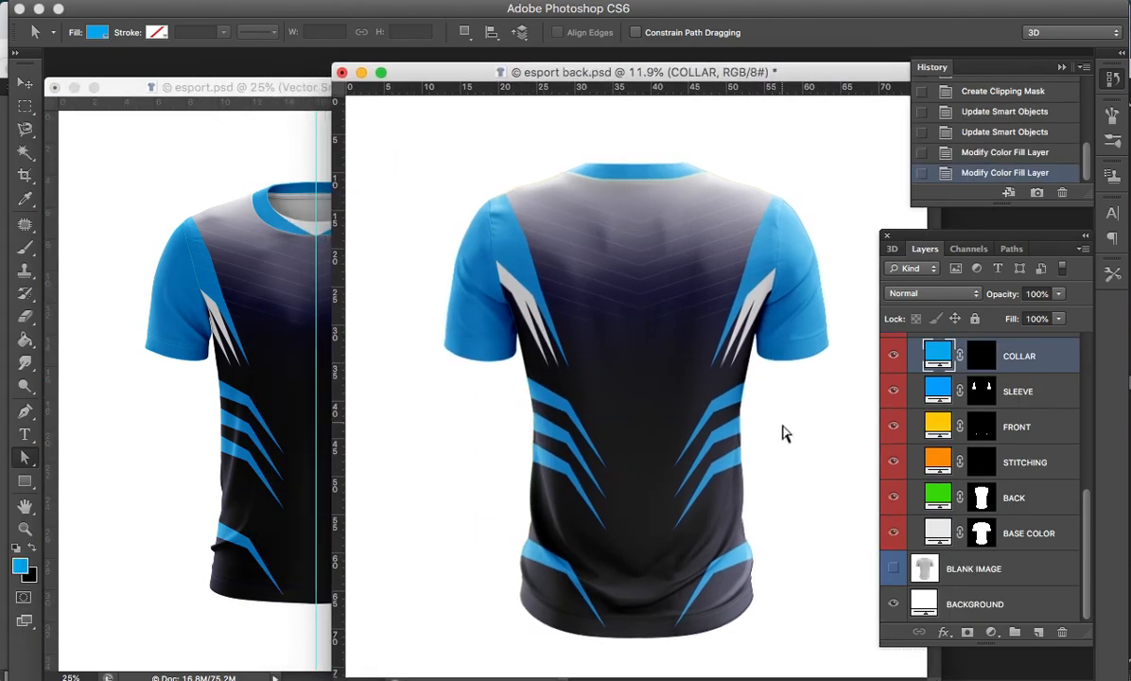
# - Reduce the esport back.psd view to 8.33%, enlarge its window and place it beside the front jersey
pyautogui.press('super+minus')
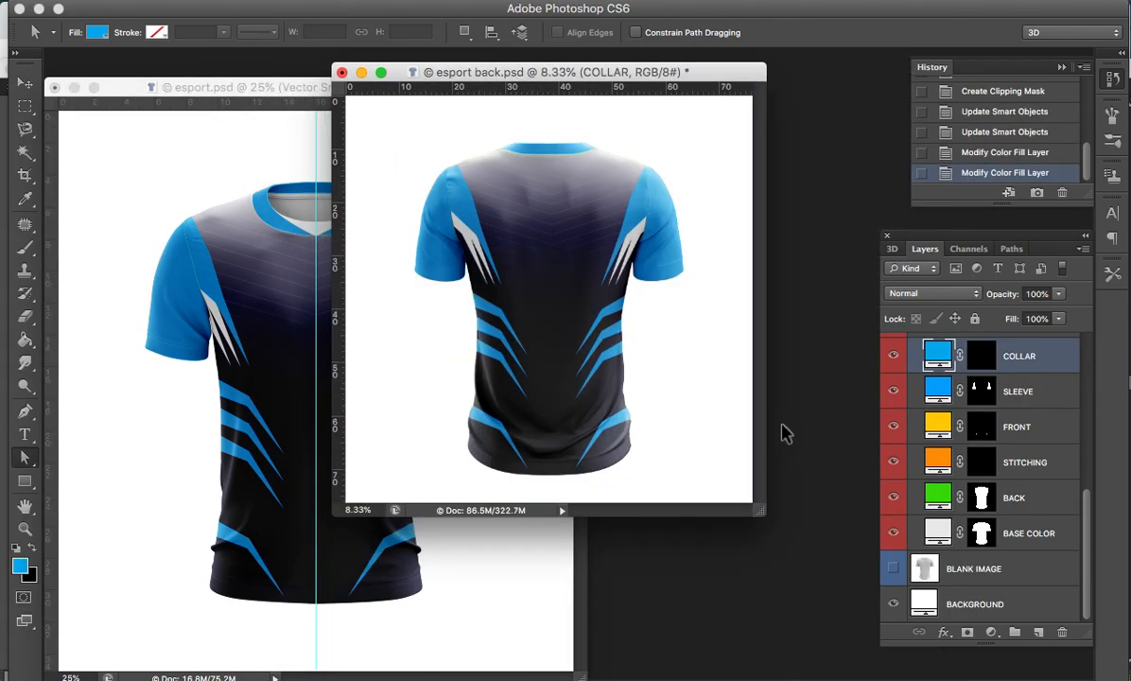
pyautogui.moveTo(588, 76); pyautogui.dragTo(738, 143)
pyautogui.press('v')
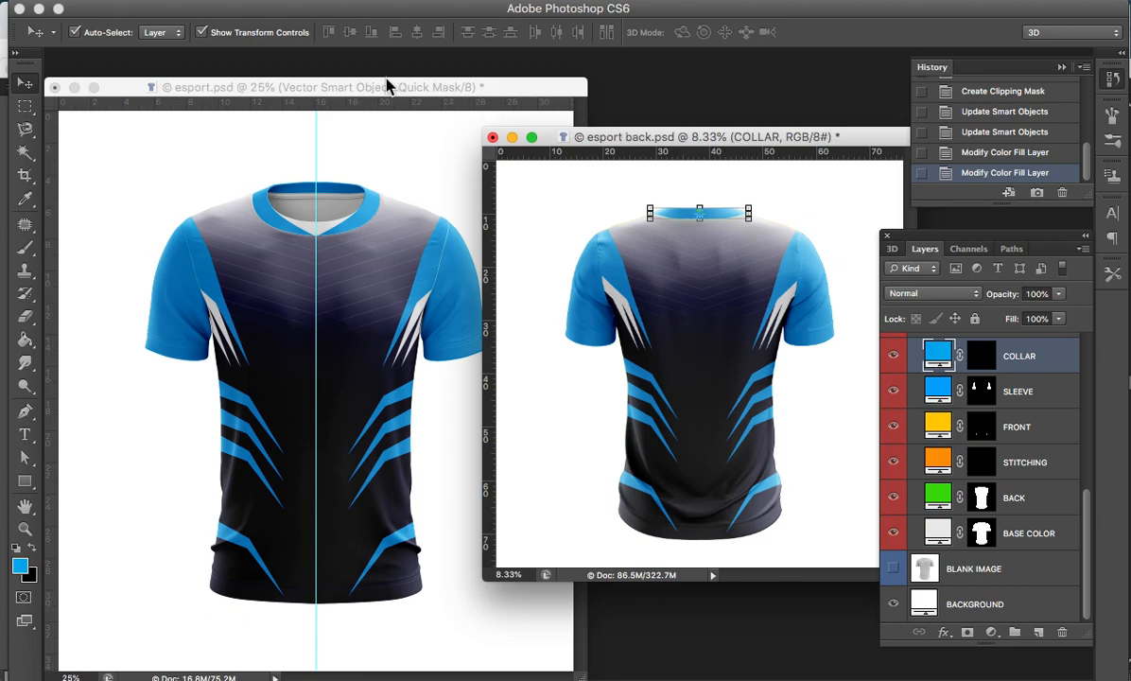
pyautogui.click(461, 196)
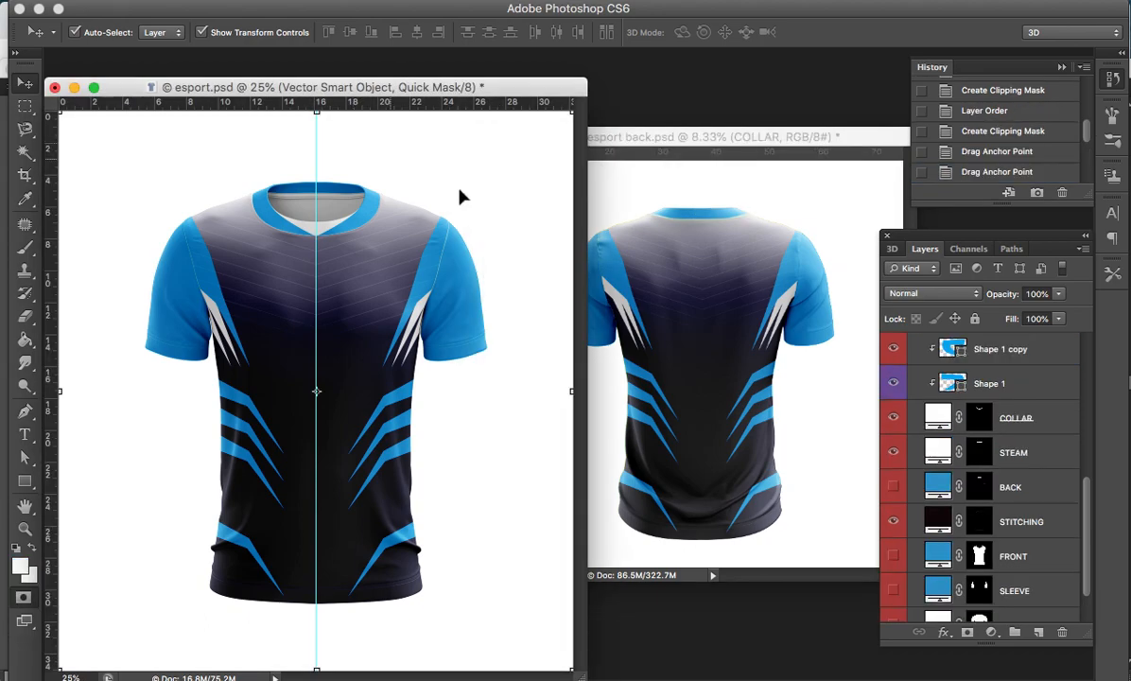
pyautogui.click(675, 579)
pyautogui.moveTo(495, 583); pyautogui.dragTo(414, 653)
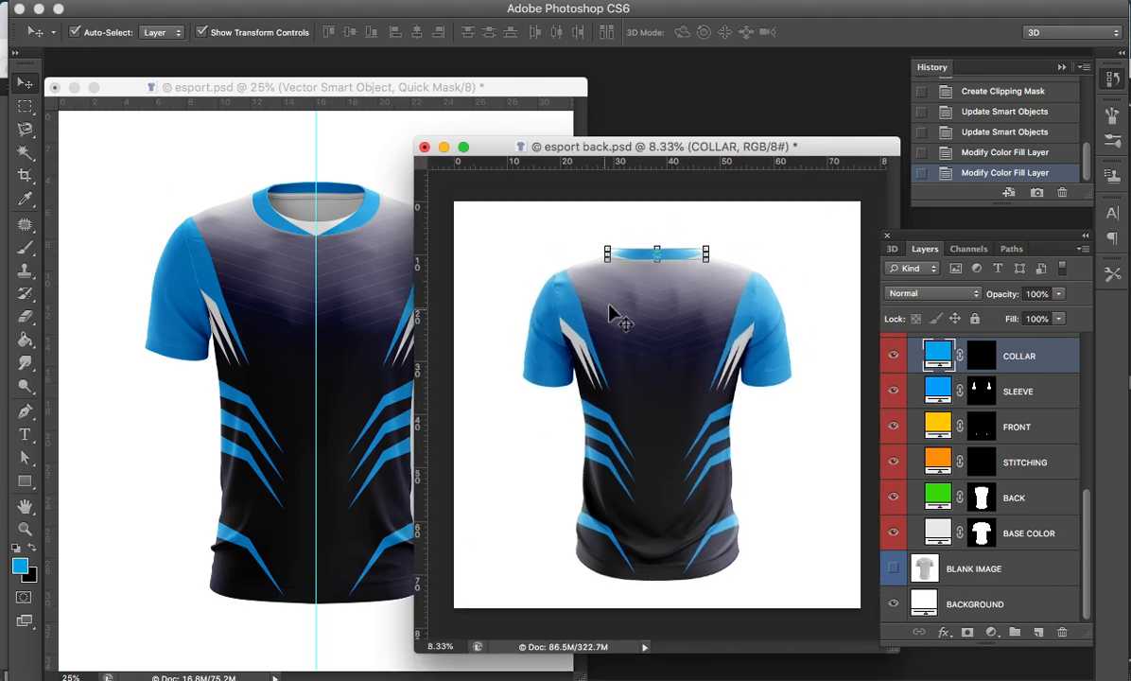
pyautogui.click(675, 224)
pyautogui.moveTo(705, 151); pyautogui.dragTo(762, 147)
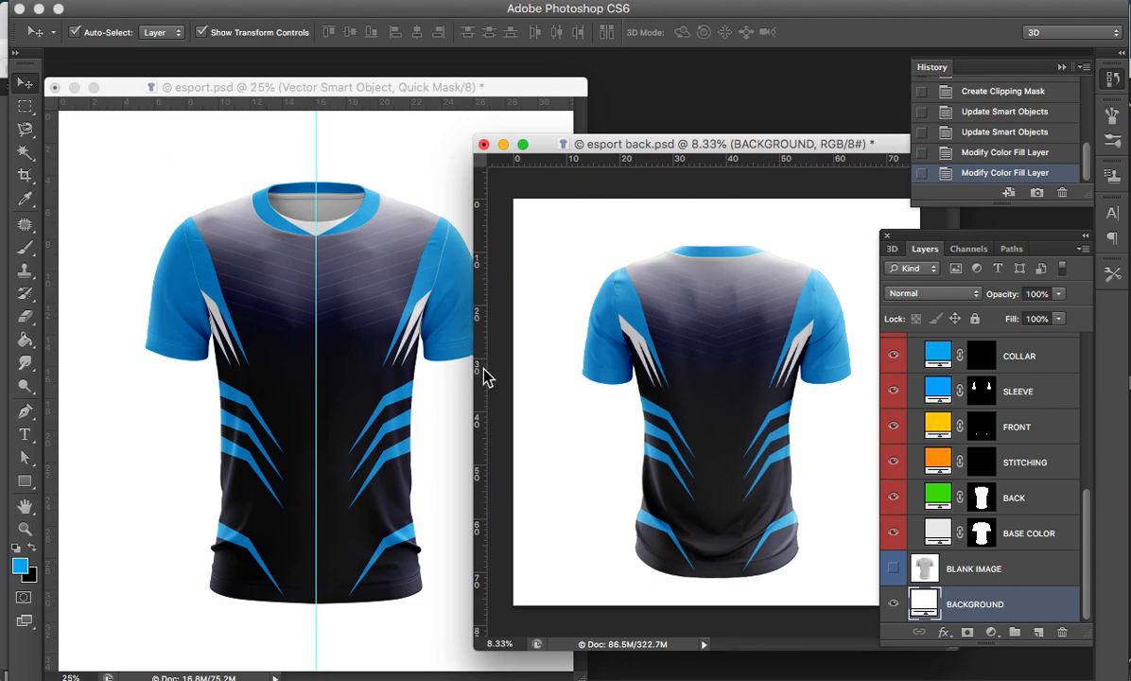
# - Examine the front jersey's chest pattern and sleeve up close, then fit the whole shirt in view
pyautogui.click(456, 396)
pyautogui.press('z')
pyautogui.moveTo(348, 327); pyautogui.dragTo(426, 383)
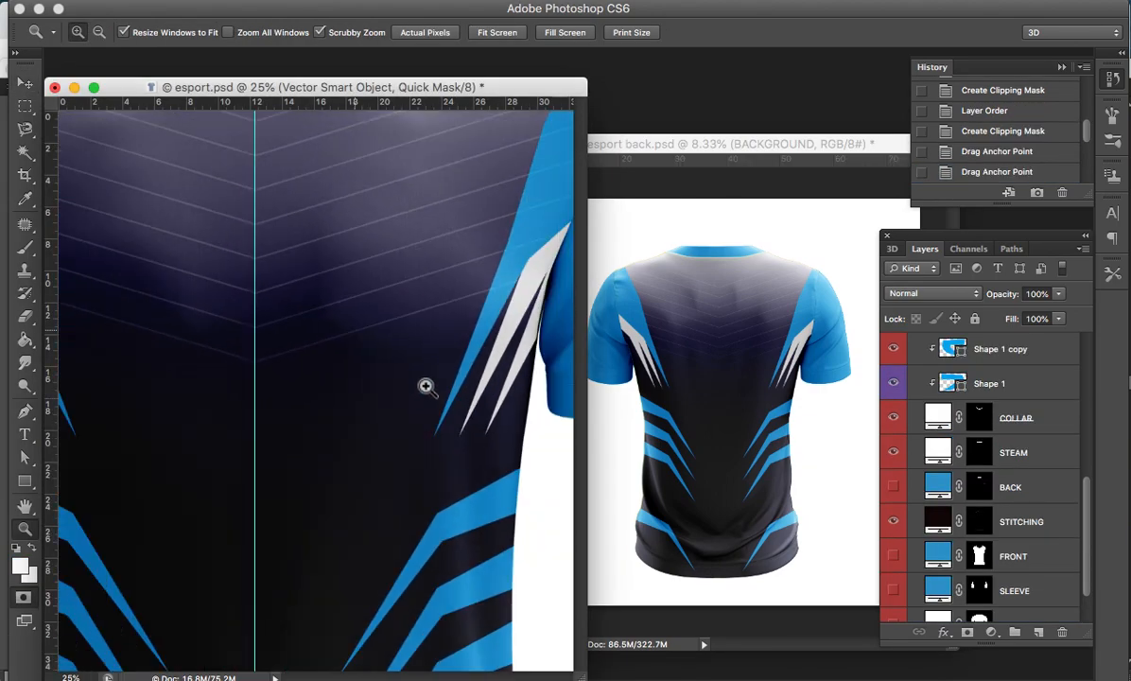
pyautogui.press('a')
pyautogui.moveTo(505, 328); pyautogui.dragTo(392, 423)
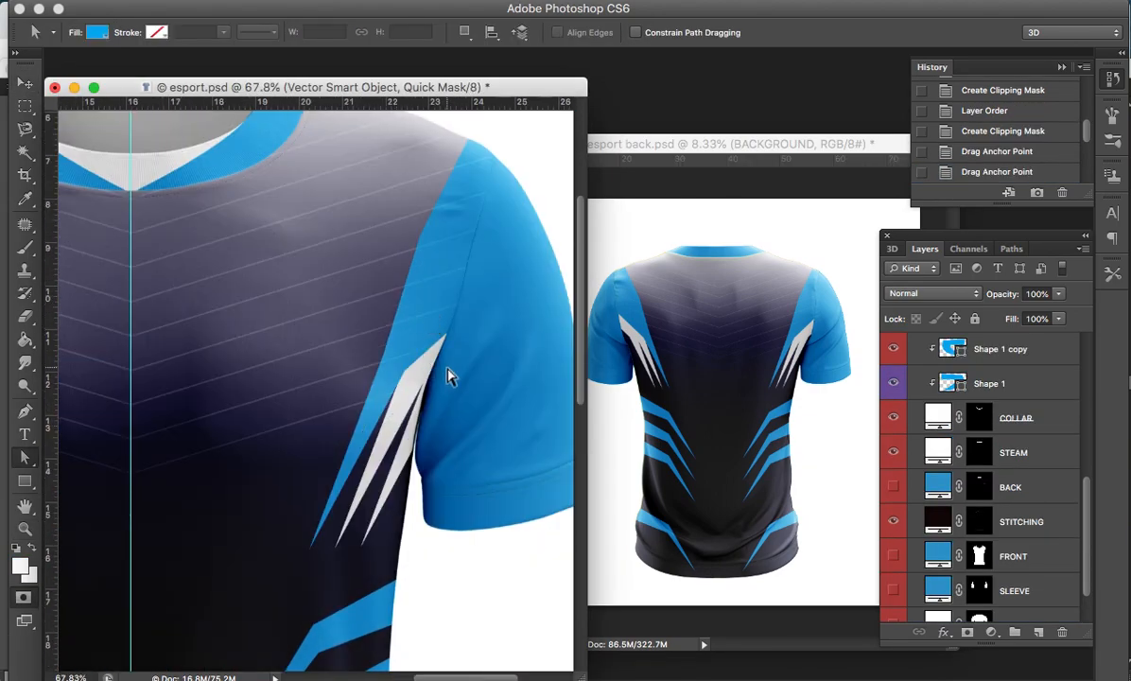
pyautogui.press('super+minus')
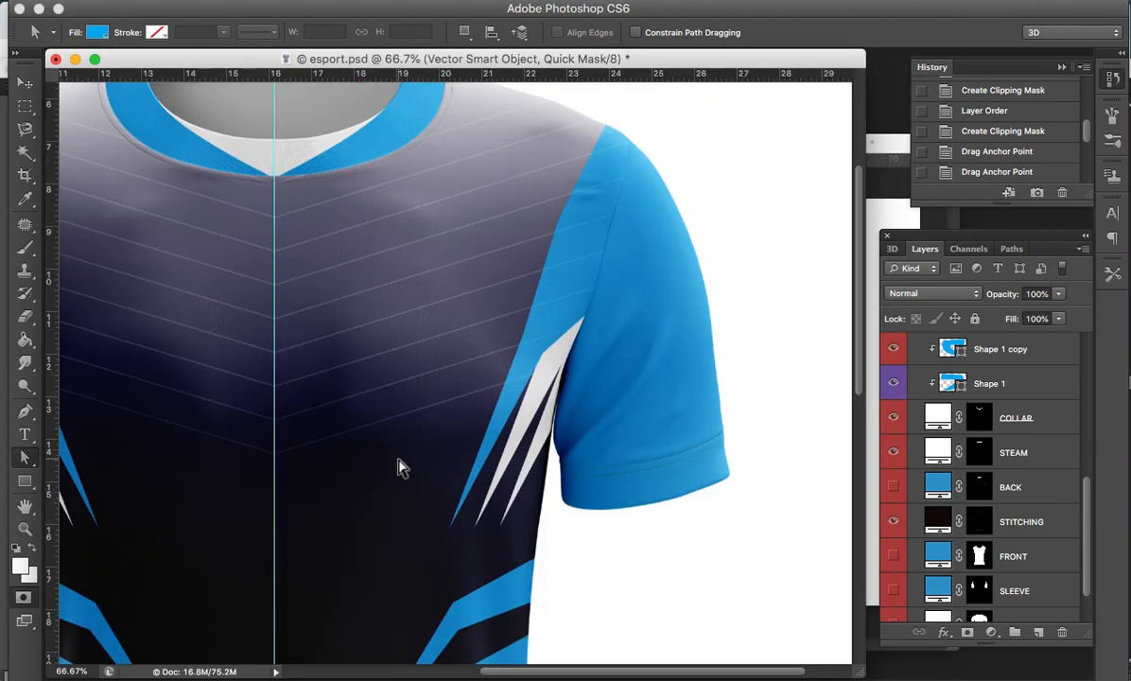
pyautogui.press('super+0')
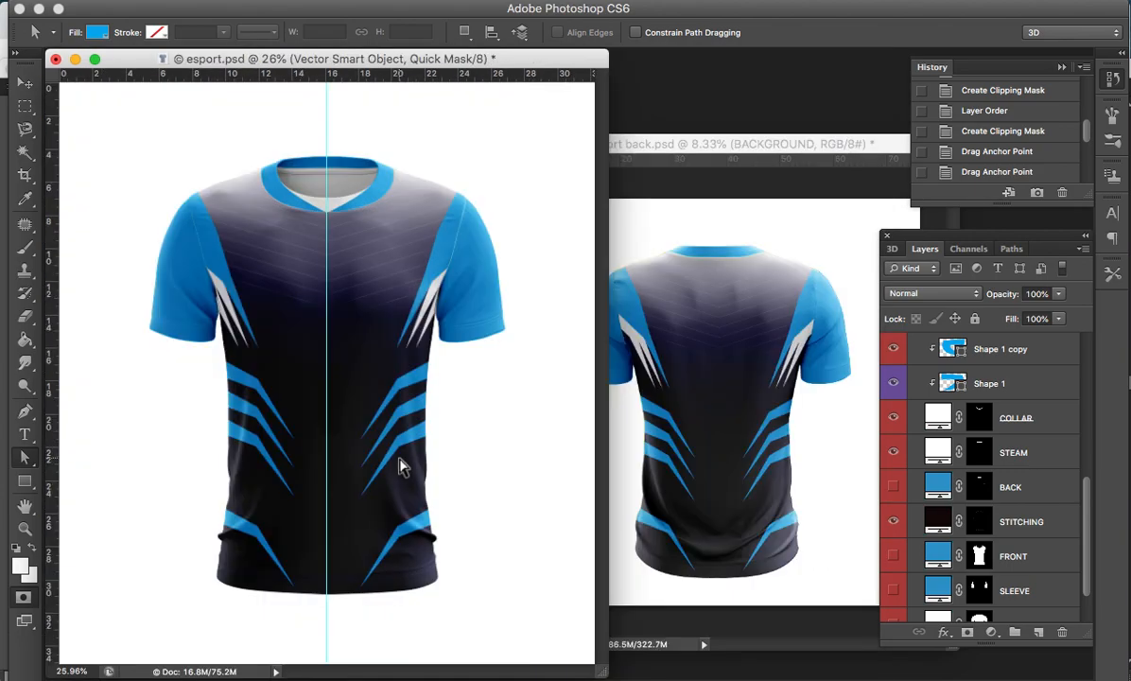
# - Enlarge the esport back.psd window and compare the finished back jersey with the front
pyautogui.click(790, 216)
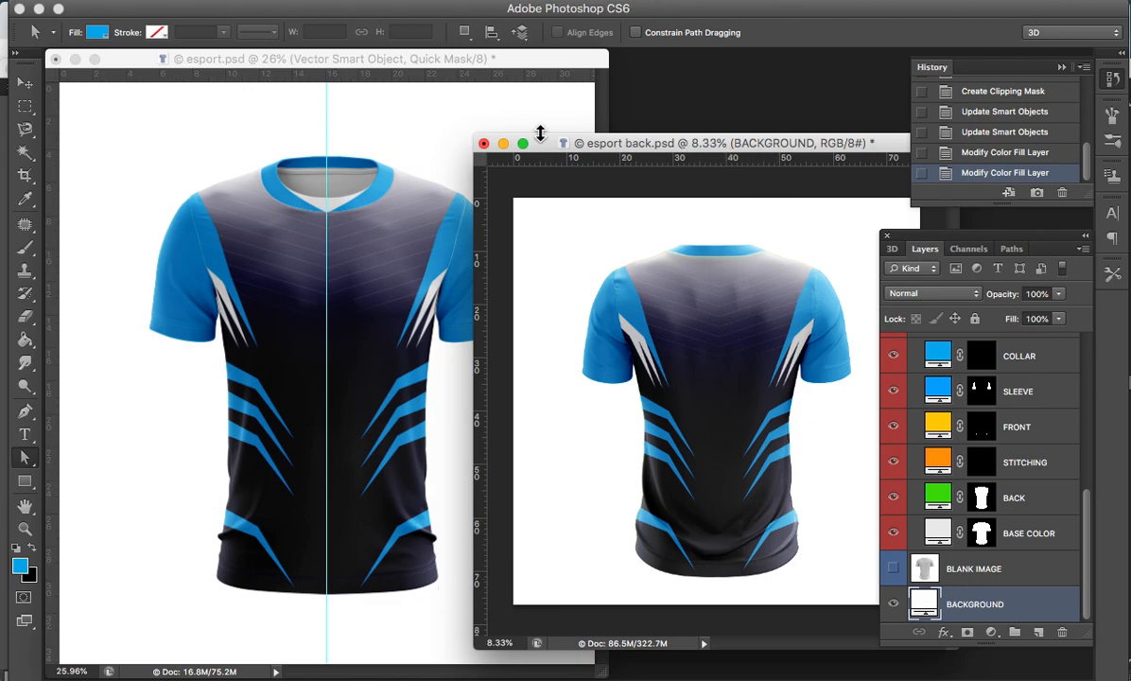
pyautogui.click(472, 119)
pyautogui.moveTo(752, 142); pyautogui.dragTo(752, 153)
pyautogui.moveTo(477, 148); pyautogui.dragTo(407, 85)
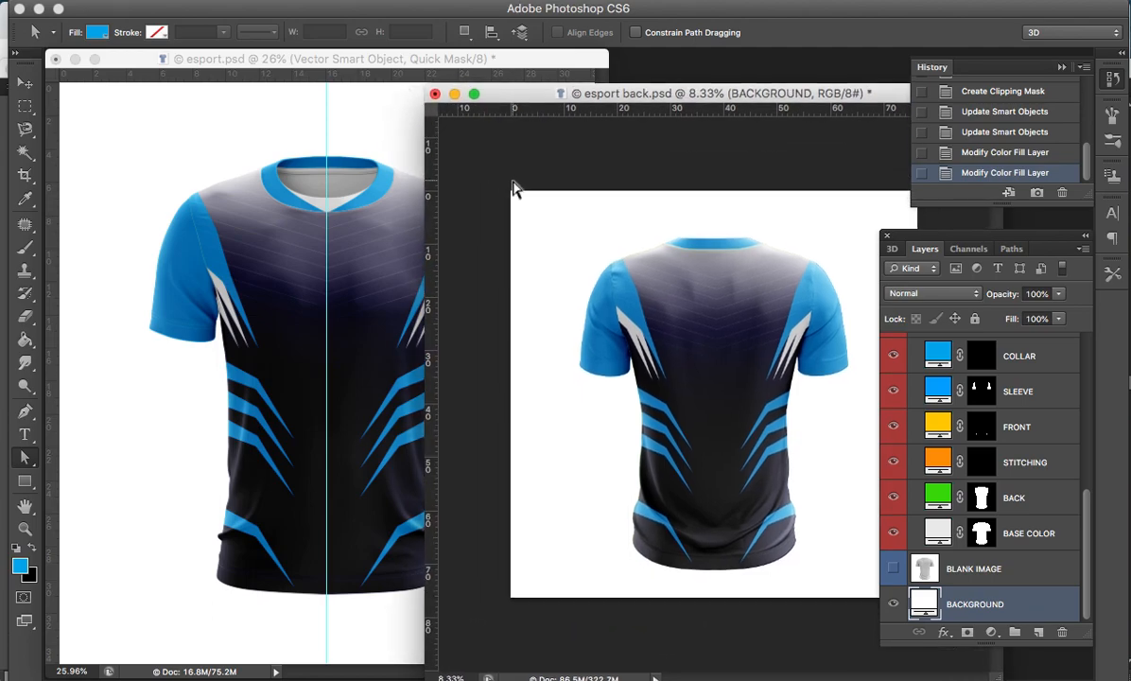
pyautogui.click(374, 144)
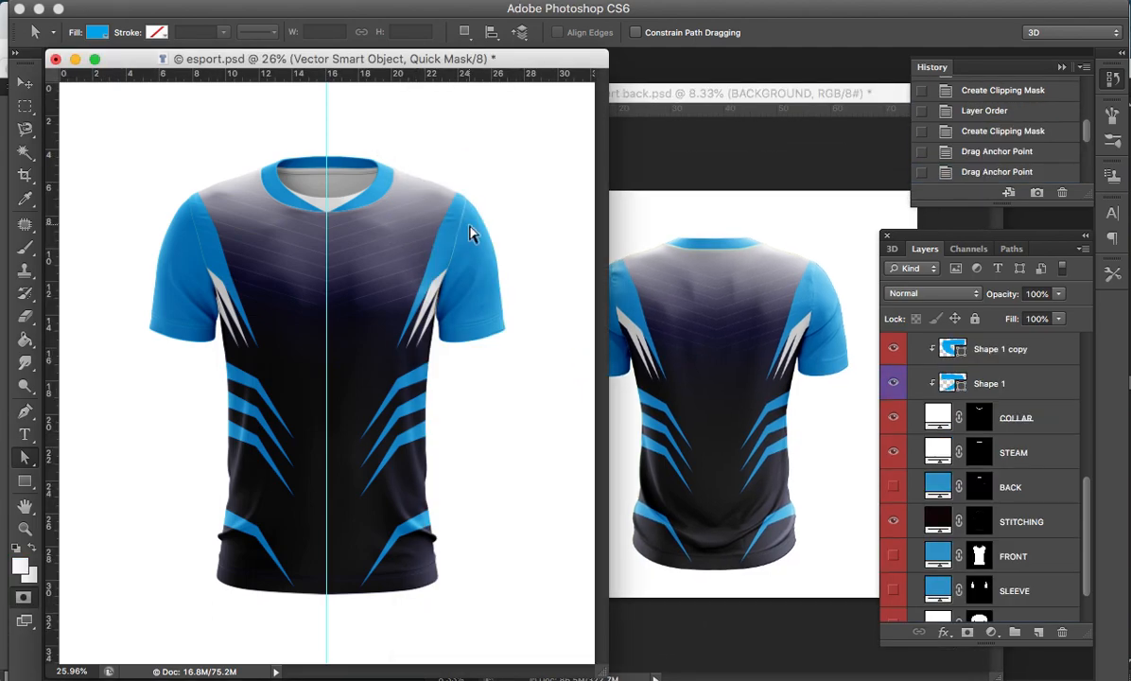
pyautogui.click(635, 101)
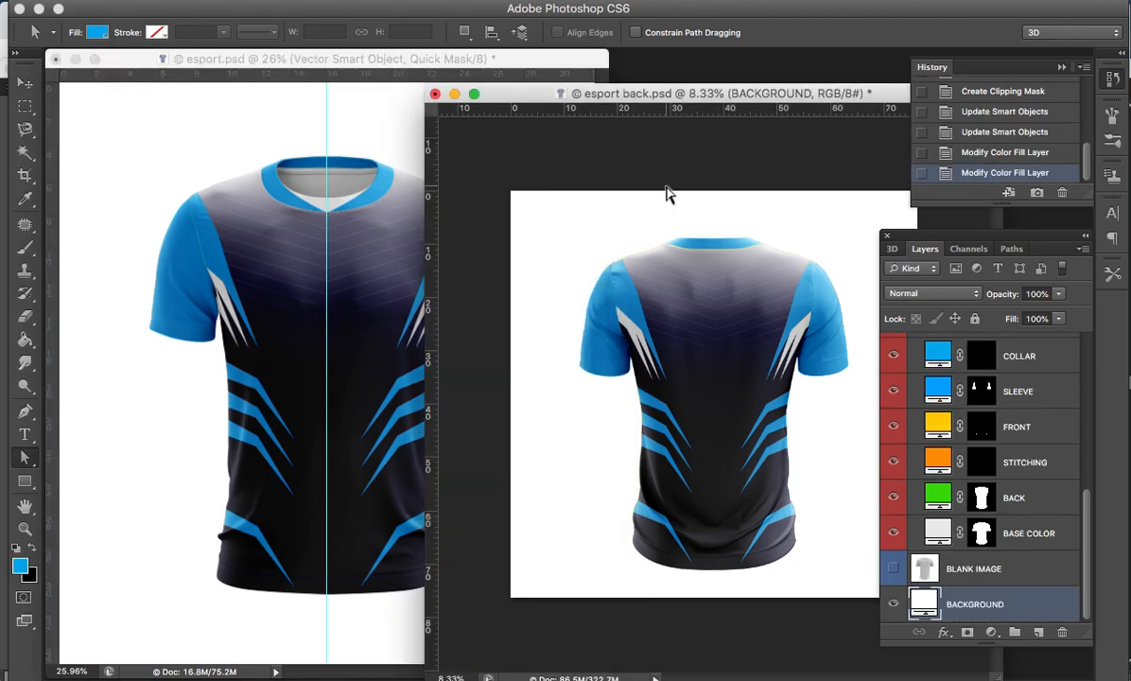